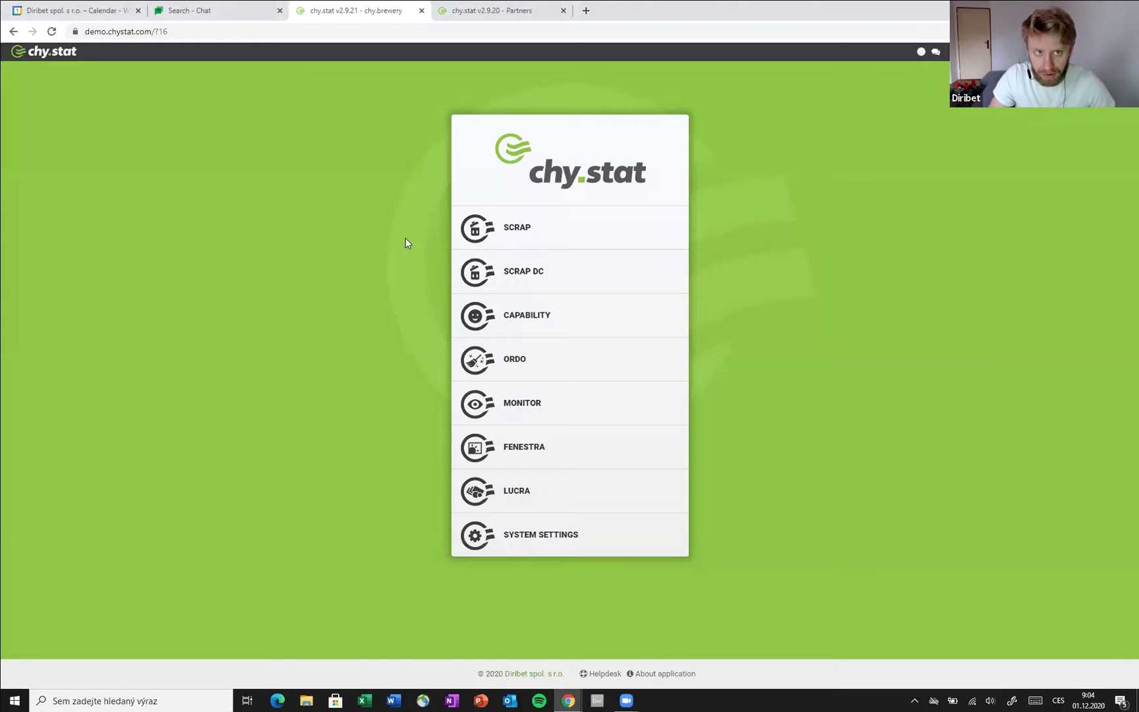
- Open the detail view of the Scrap module and look through its product, defect type and cost unit charts
{"action": "left_click", "coordinate": [538, 545]}
{"action": "left_click", "coordinate": [40, 53]}
{"action": "left_click", "coordinate": [552, 238]}
{"action": "left_click", "coordinate": [140, 123]}
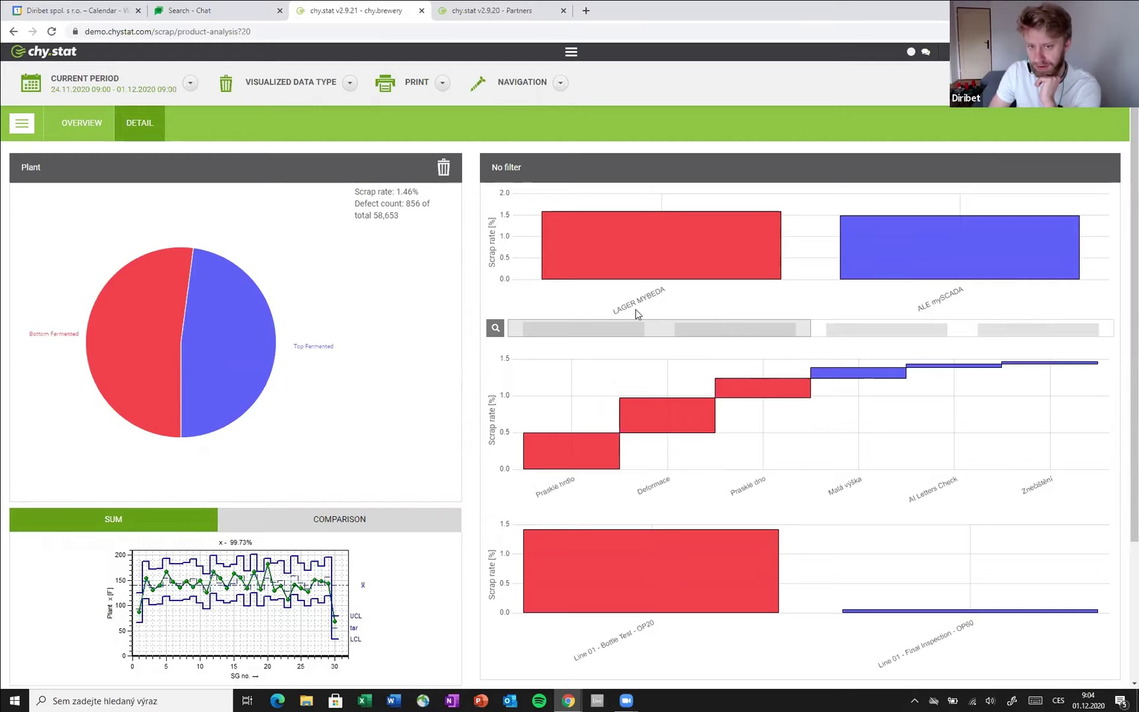
{"action": "scroll", "coordinate": [640, 311], "scroll_direction": "down", "scroll_amount": 3}
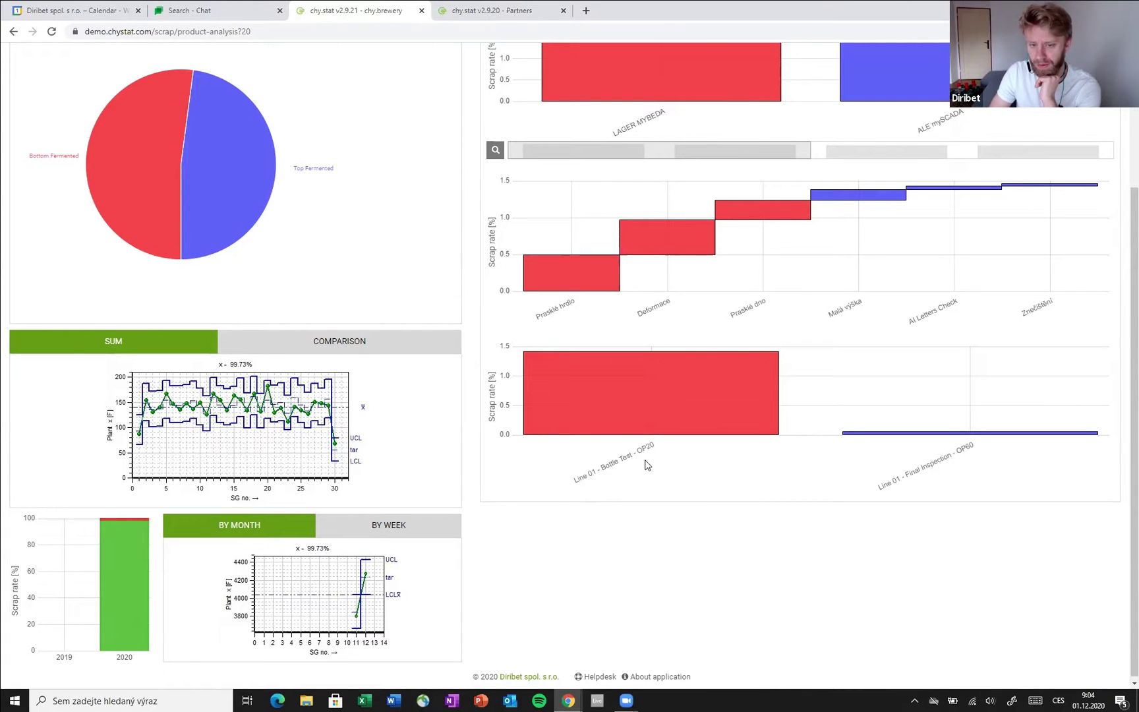
{"action": "scroll", "coordinate": [951, 437], "scroll_direction": "up", "scroll_amount": 3}
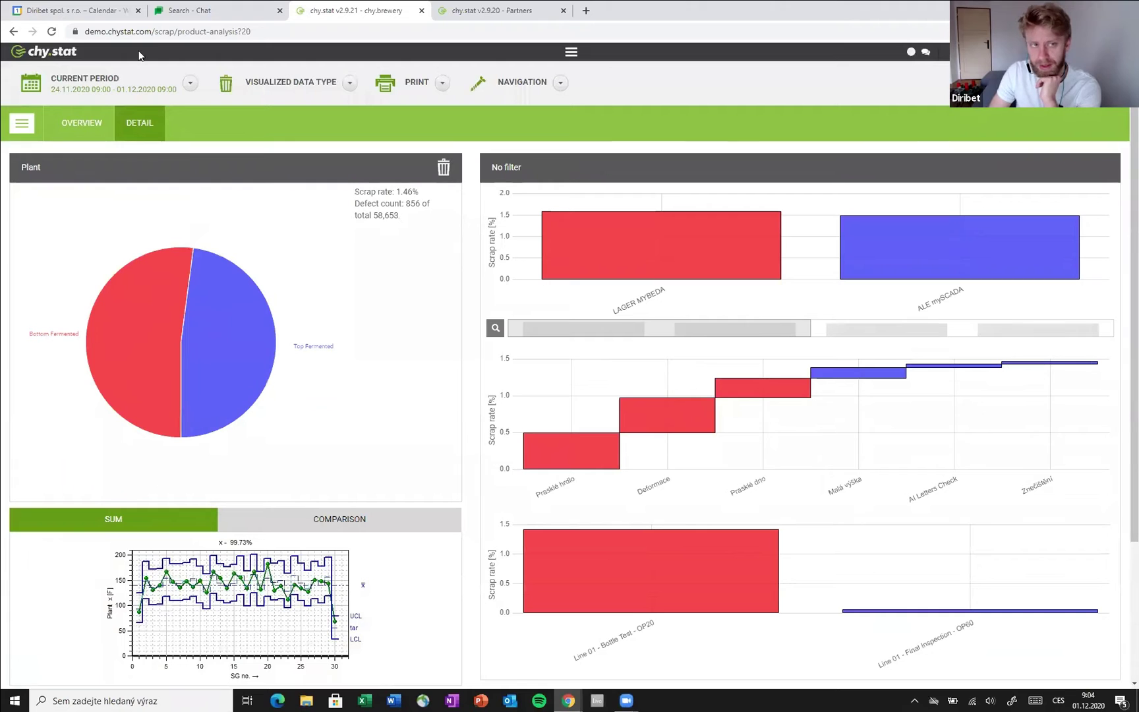
{"action": "scroll", "coordinate": [674, 415], "scroll_direction": "down", "scroll_amount": 2}
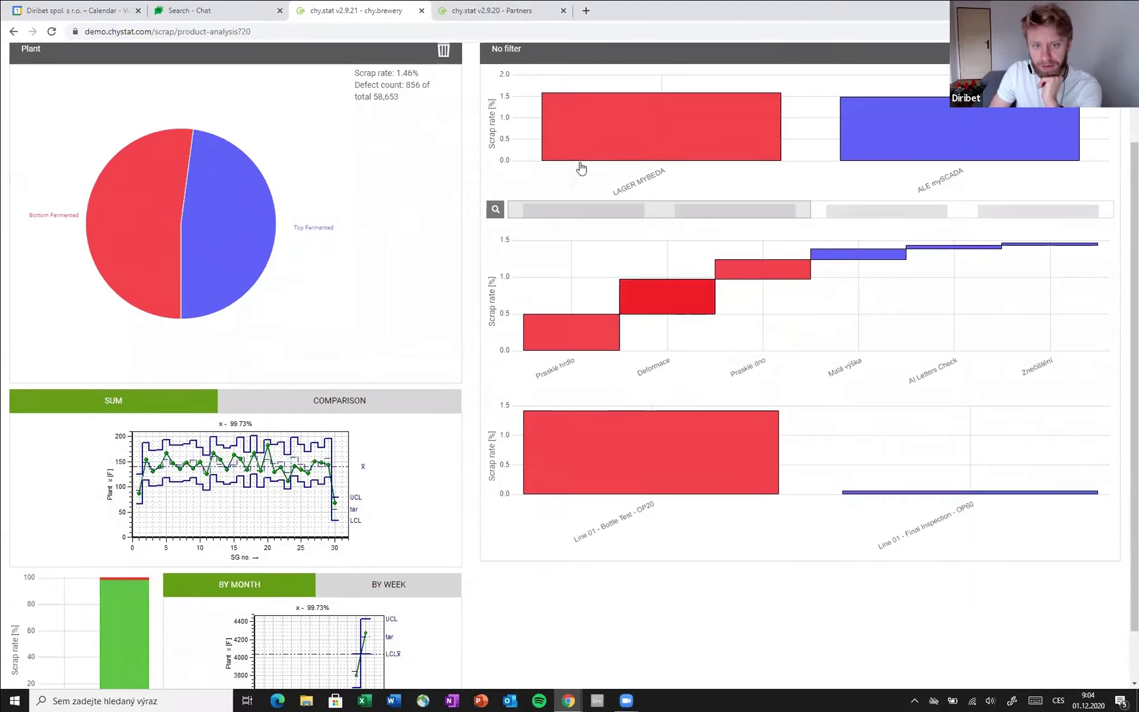
{"action": "scroll", "coordinate": [615, 183], "scroll_direction": "up", "scroll_amount": 2}
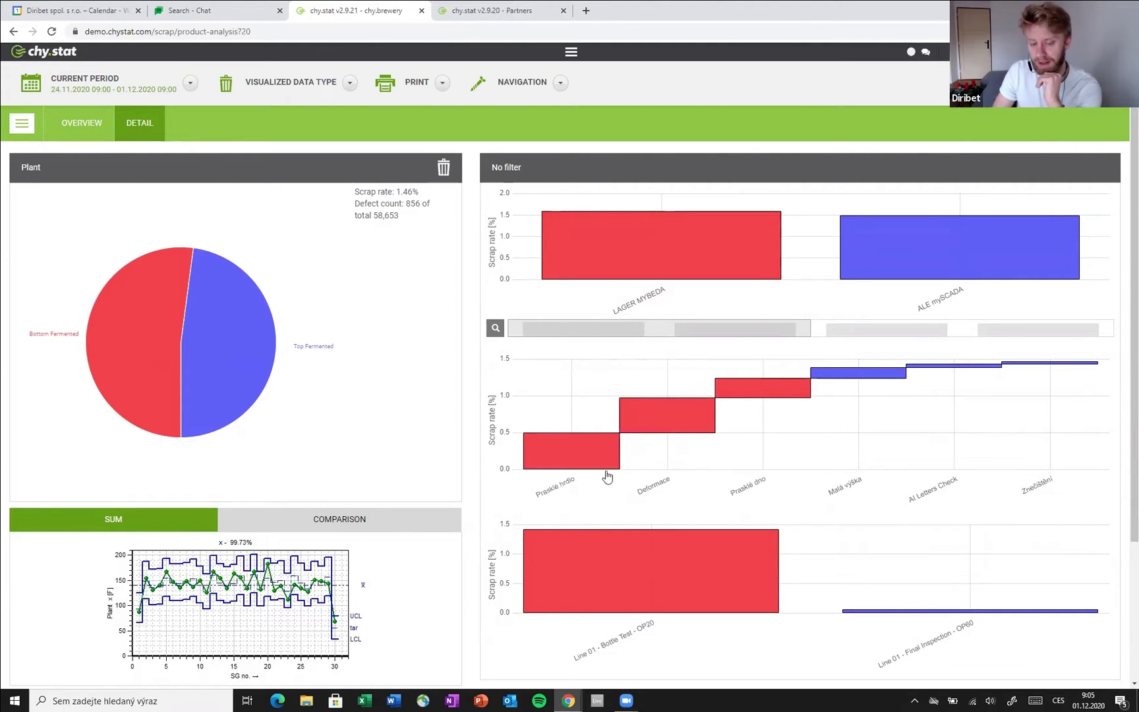
{"action": "mouse_move", "coordinate": [599, 455]}
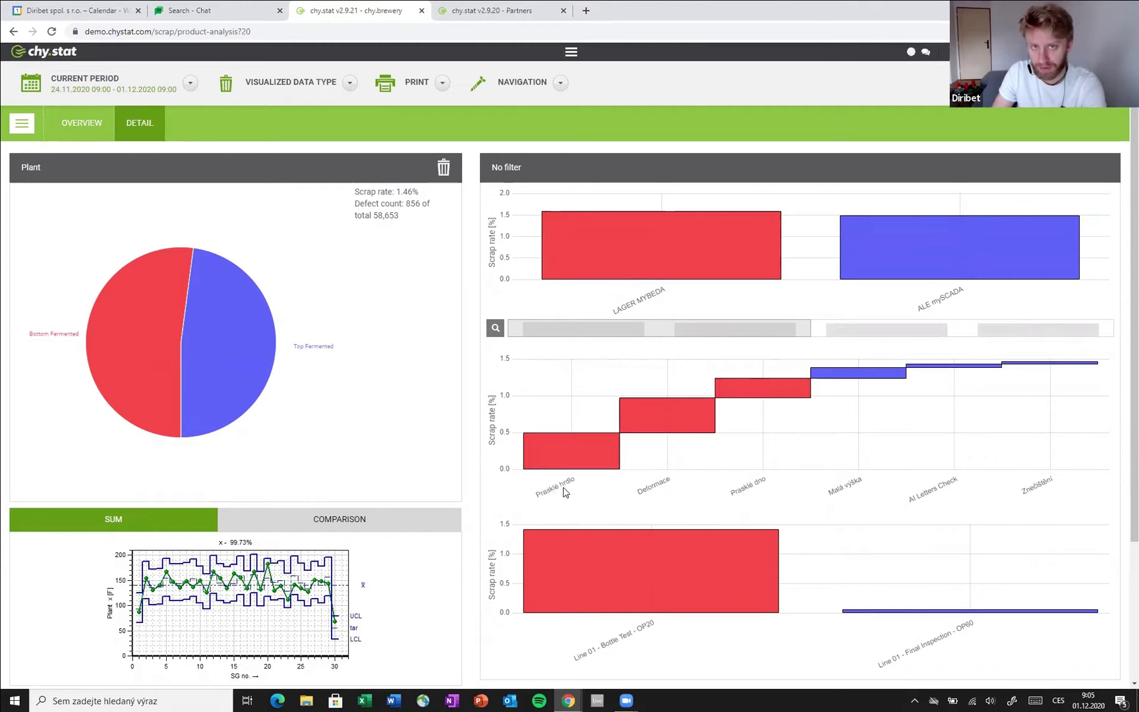
- Open the Scrap overview settings in the system settings and show the Detail configuration
{"action": "left_click", "coordinate": [460, 14]}
{"action": "left_click", "coordinate": [329, 10]}
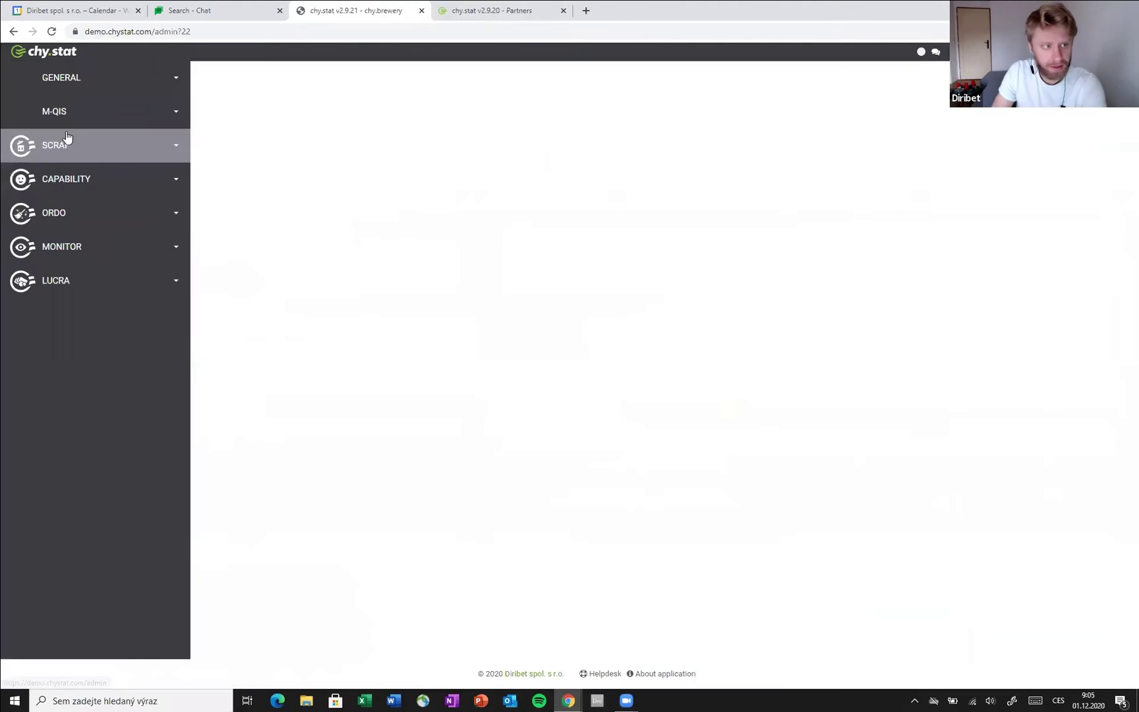
{"action": "left_click", "coordinate": [65, 141]}
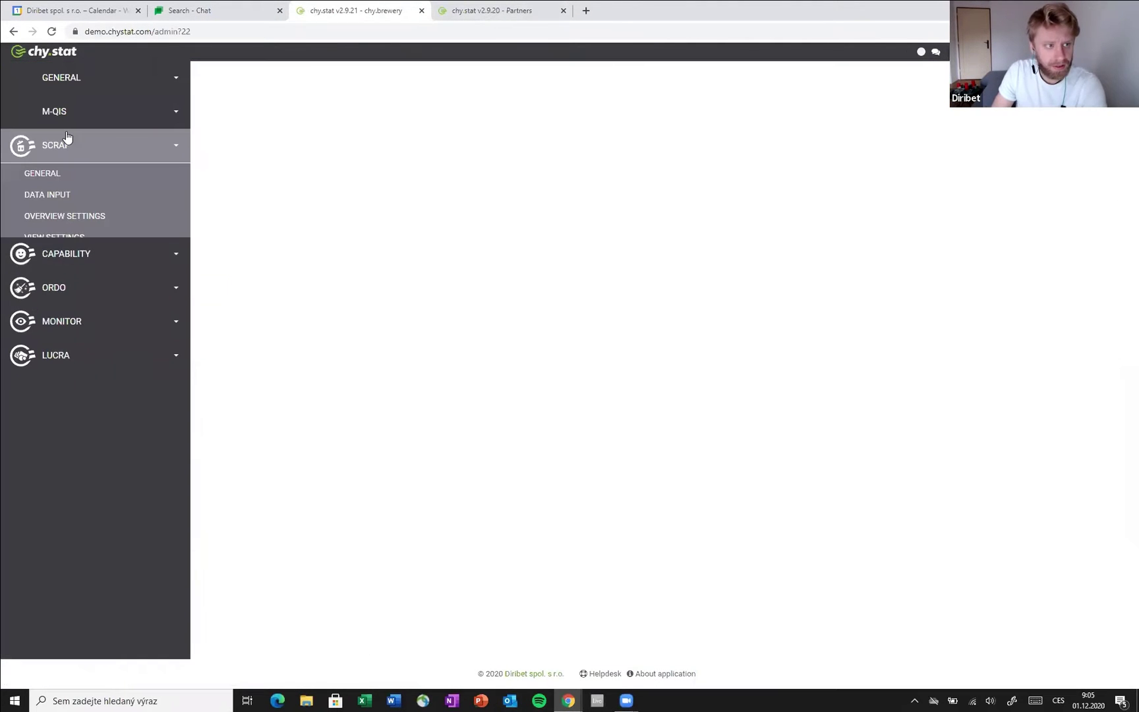
{"action": "left_click", "coordinate": [71, 219]}
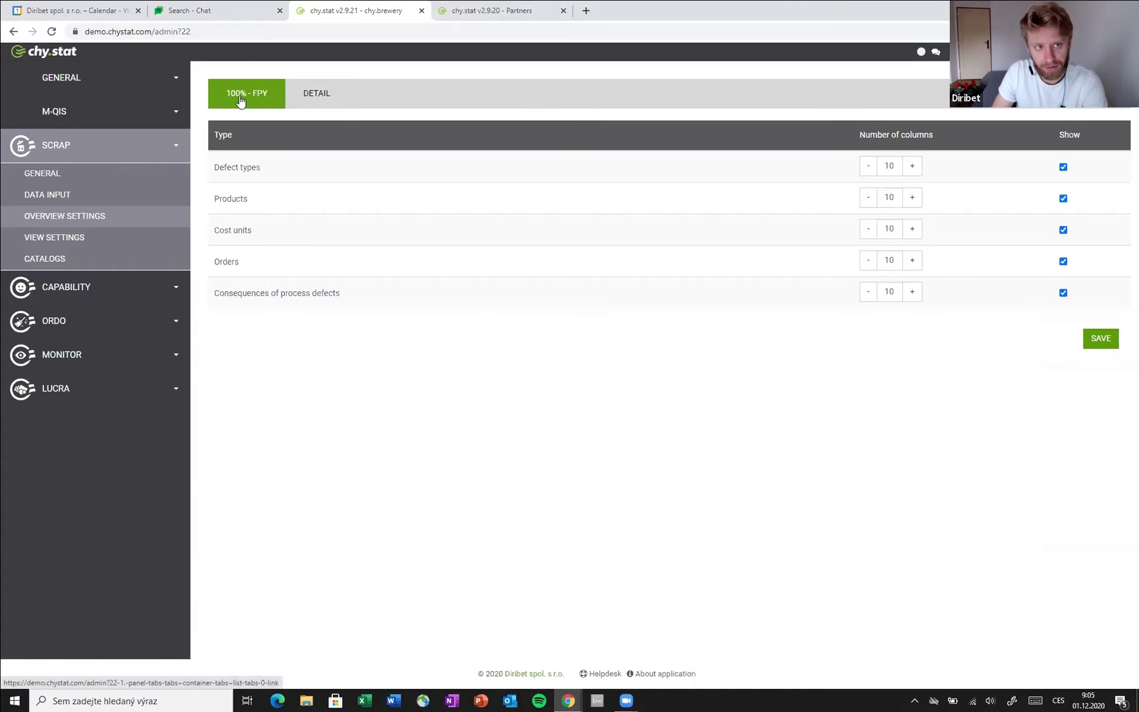
{"action": "left_click", "coordinate": [319, 104]}
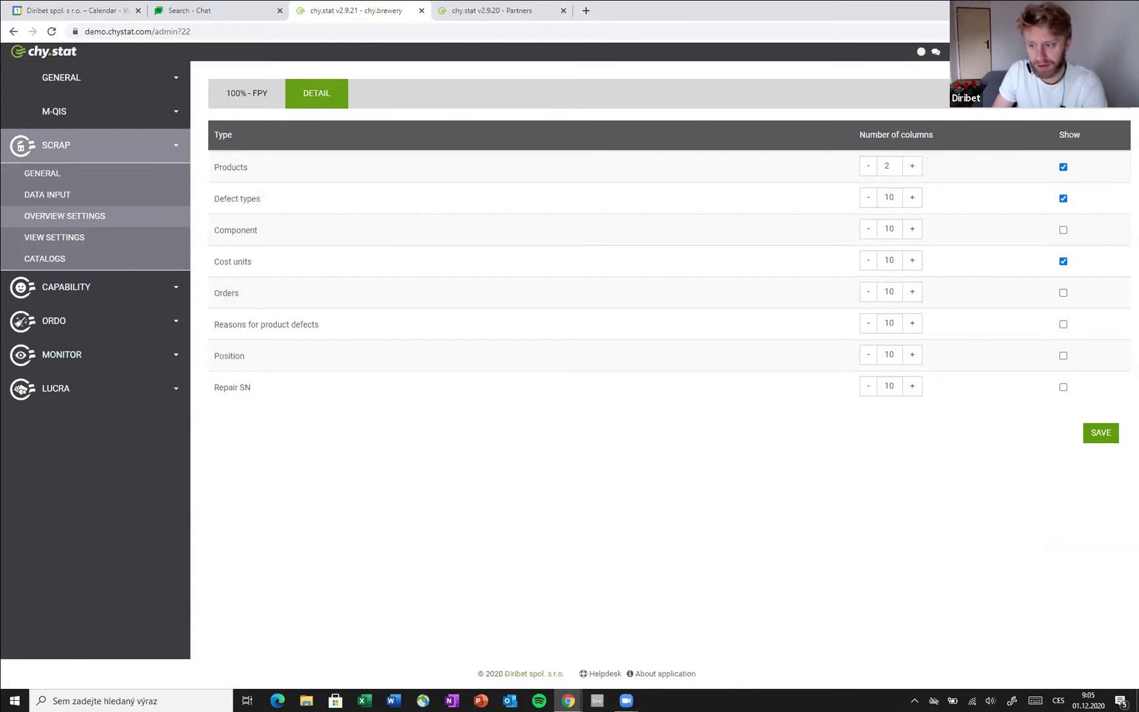
- Reorder the Detail chart types so Defect types come first, Cost units second and Products third
{"action": "left_click_drag", "start_coordinate": [669, 167], "coordinate": [669, 166]}
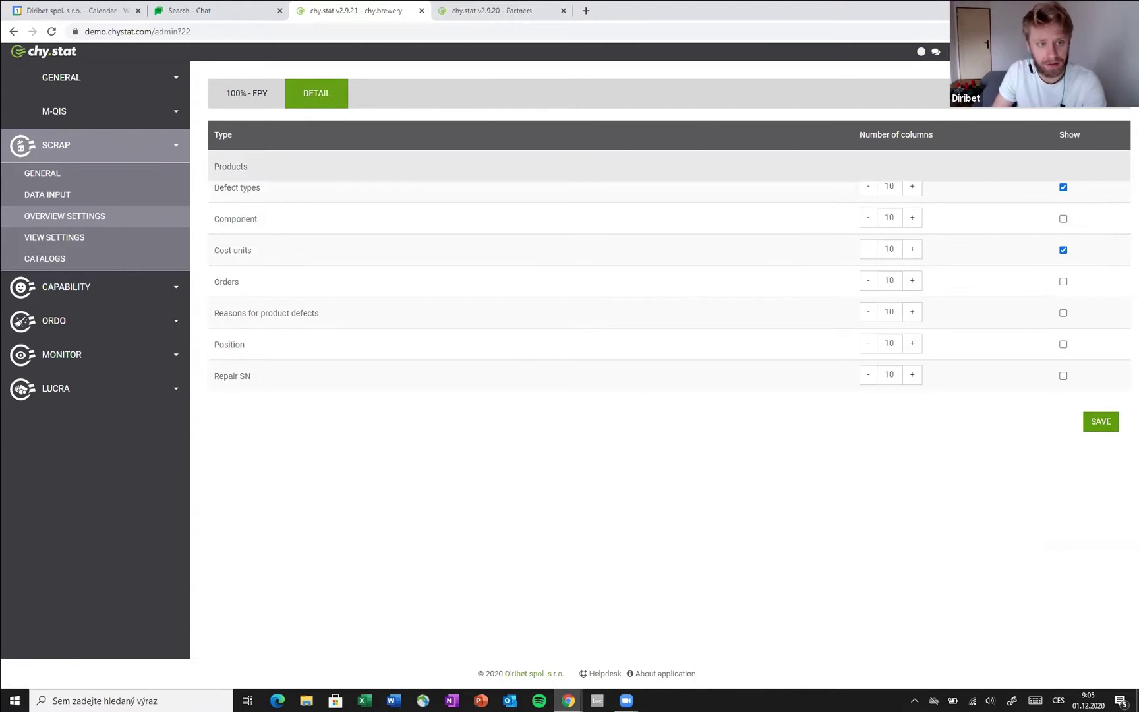
{"action": "mouse_move", "coordinate": [267, 182]}
{"action": "left_mouse_down"}
{"action": "mouse_move", "coordinate": [267, 206]}
{"action": "mouse_move", "coordinate": [262, 160]}
{"action": "mouse_move", "coordinate": [265, 201]}
{"action": "left_mouse_up"}
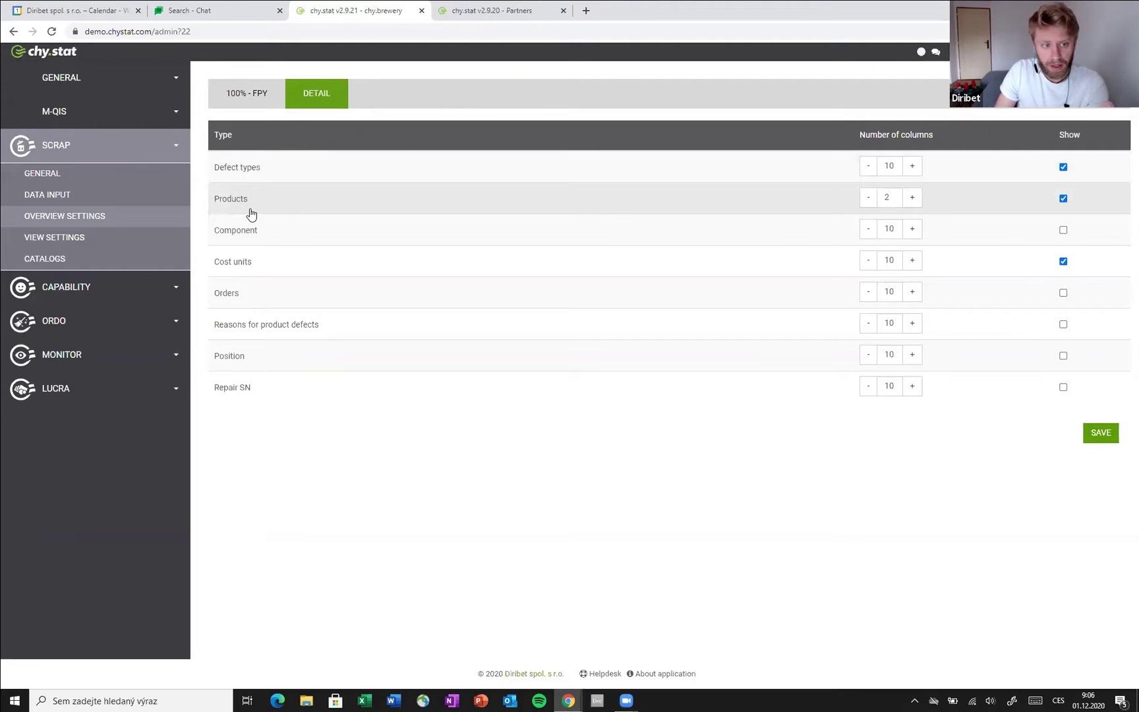
{"action": "left_click_drag", "start_coordinate": [261, 270], "coordinate": [257, 198]}
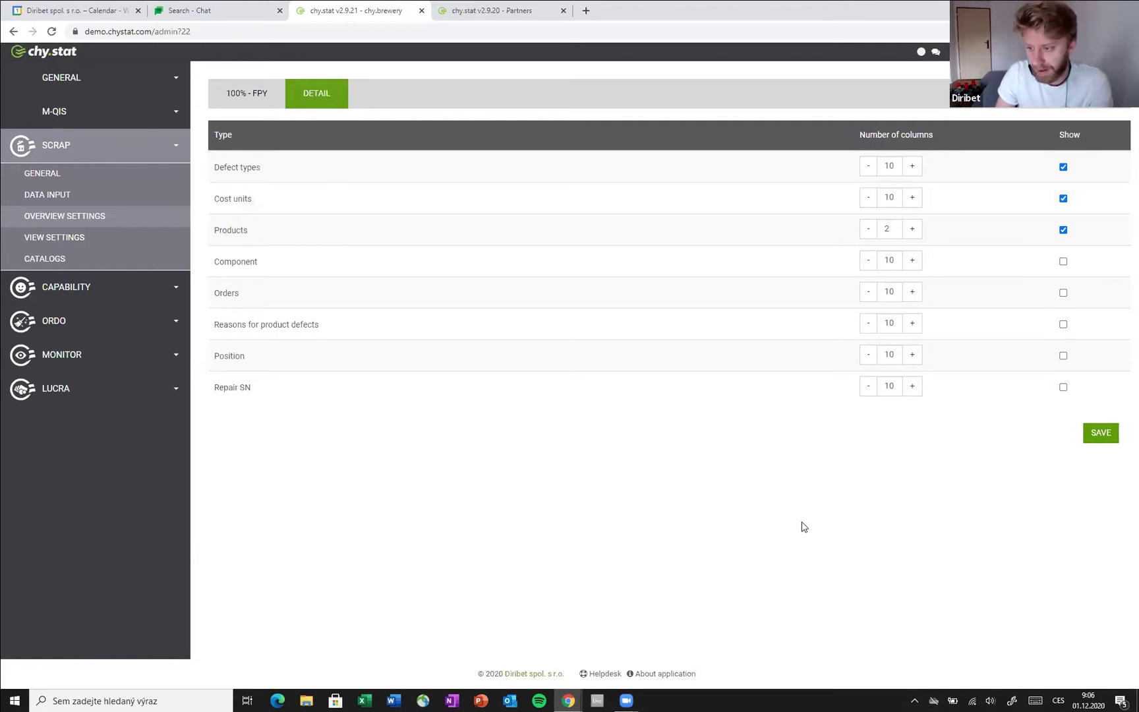
- Open the application in a second browser tab and show the Scrap module's detail view there
{"action": "middle_click", "coordinate": [62, 56]}
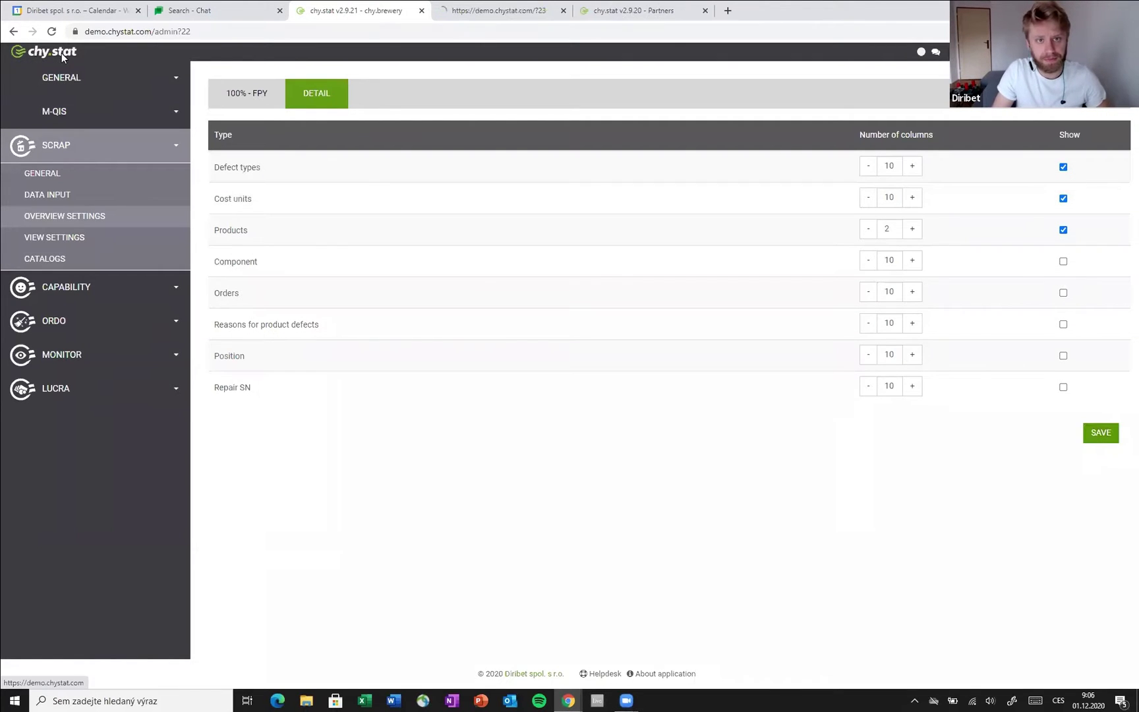
{"action": "left_click", "coordinate": [499, 11]}
{"action": "left_click", "coordinate": [564, 247]}
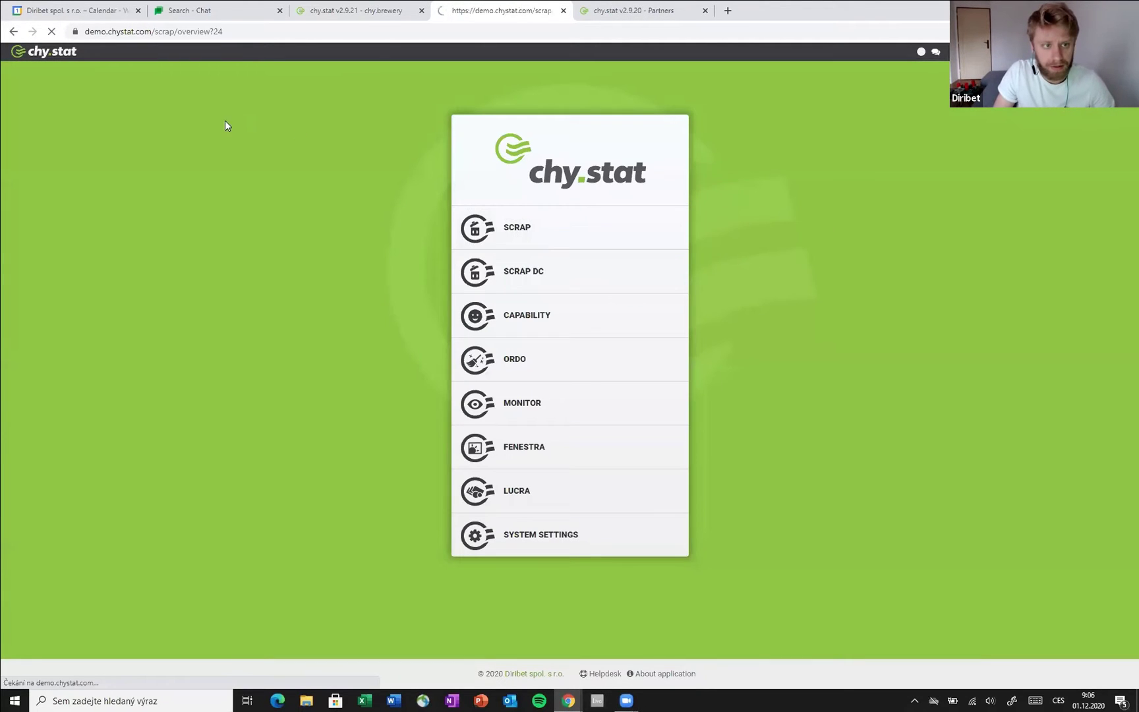
{"action": "left_click", "coordinate": [139, 124]}
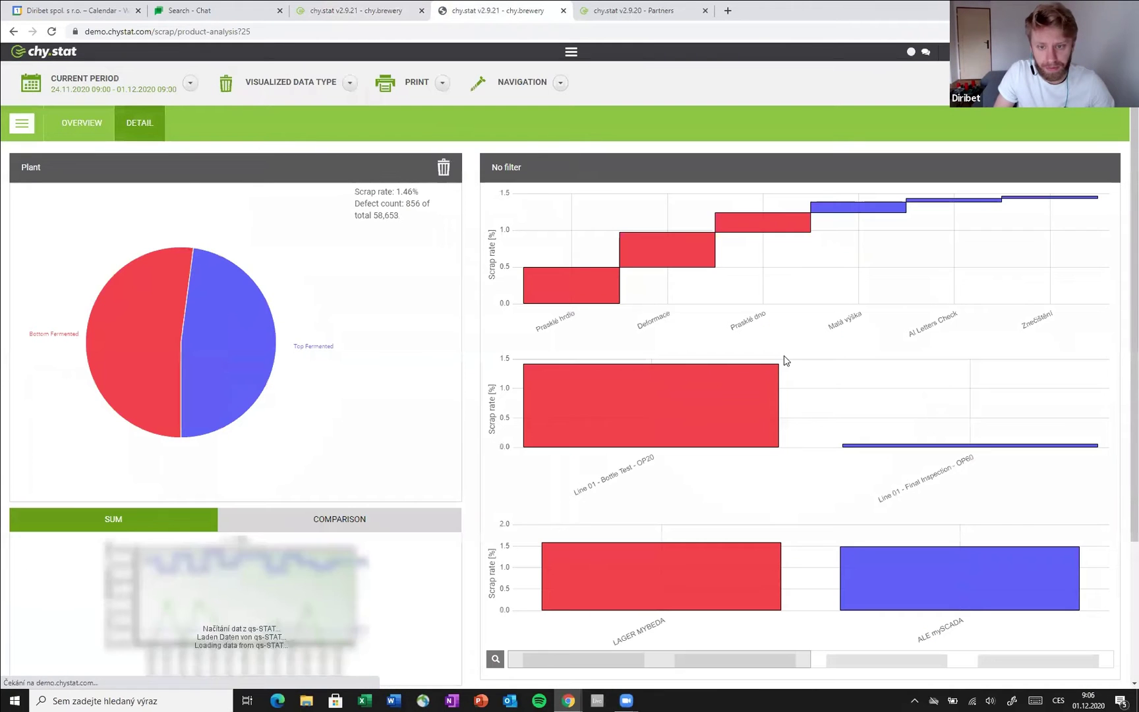
- Compare the order of the charts in the Scrap detail view with the order in the Detail overview settings
{"action": "left_click", "coordinate": [330, 10]}
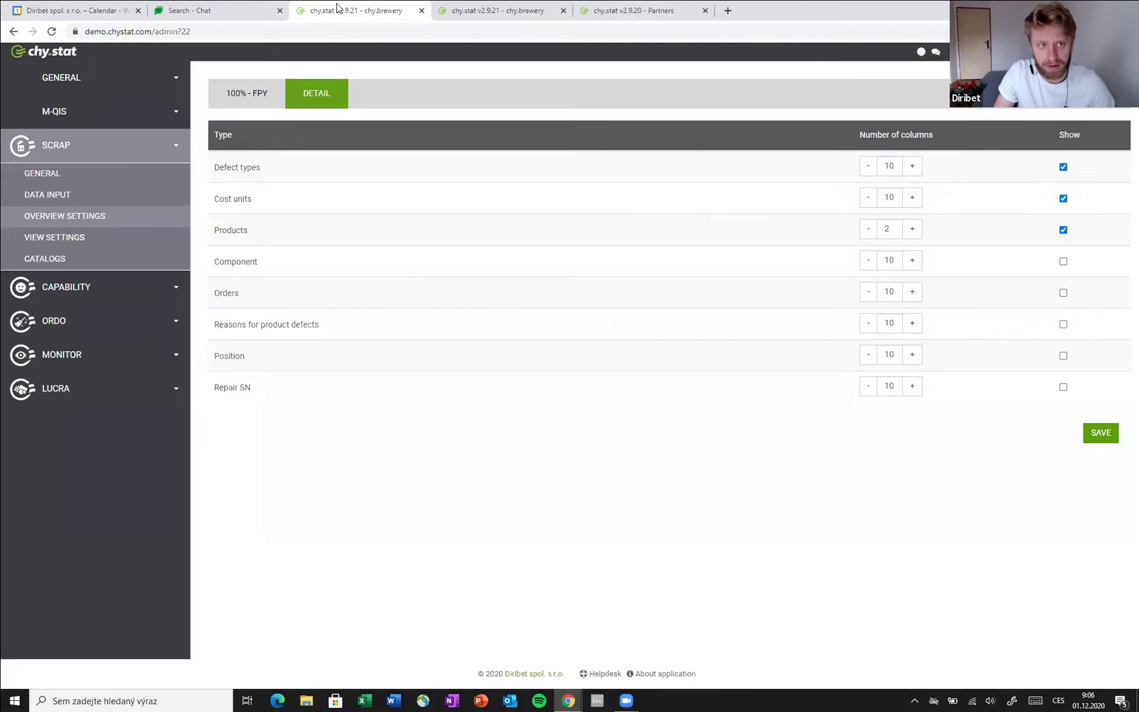
{"action": "left_click", "coordinate": [460, 18]}
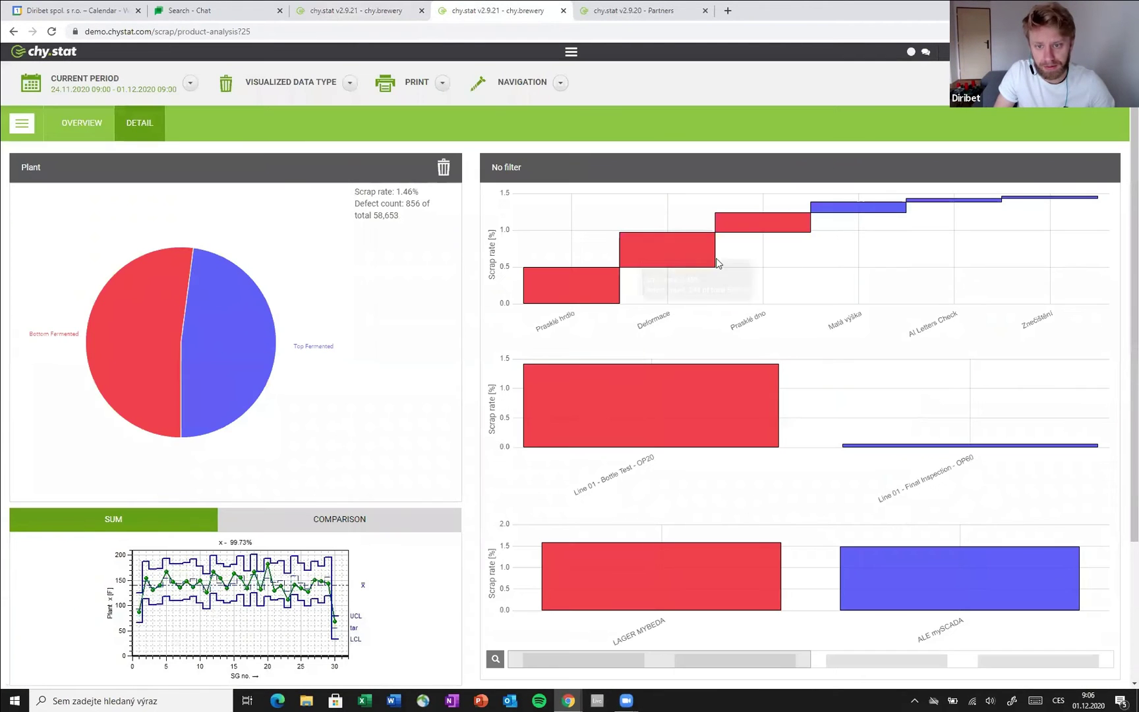
{"action": "left_click", "coordinate": [368, 8]}
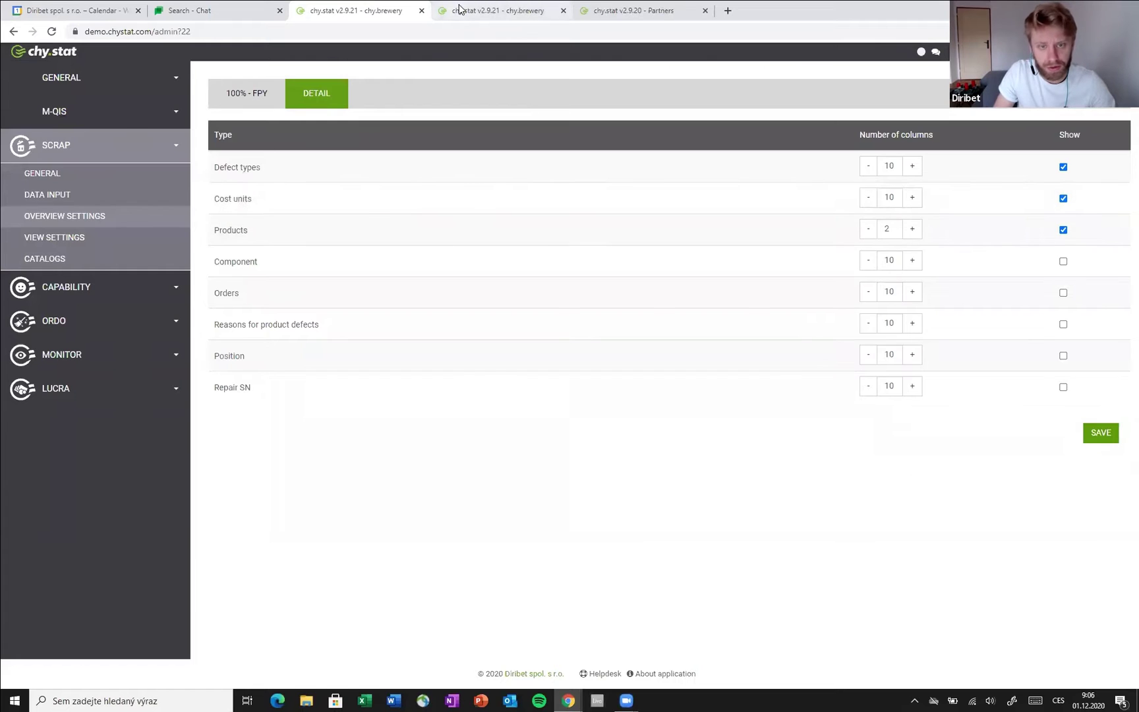
{"action": "left_click", "coordinate": [495, 11]}
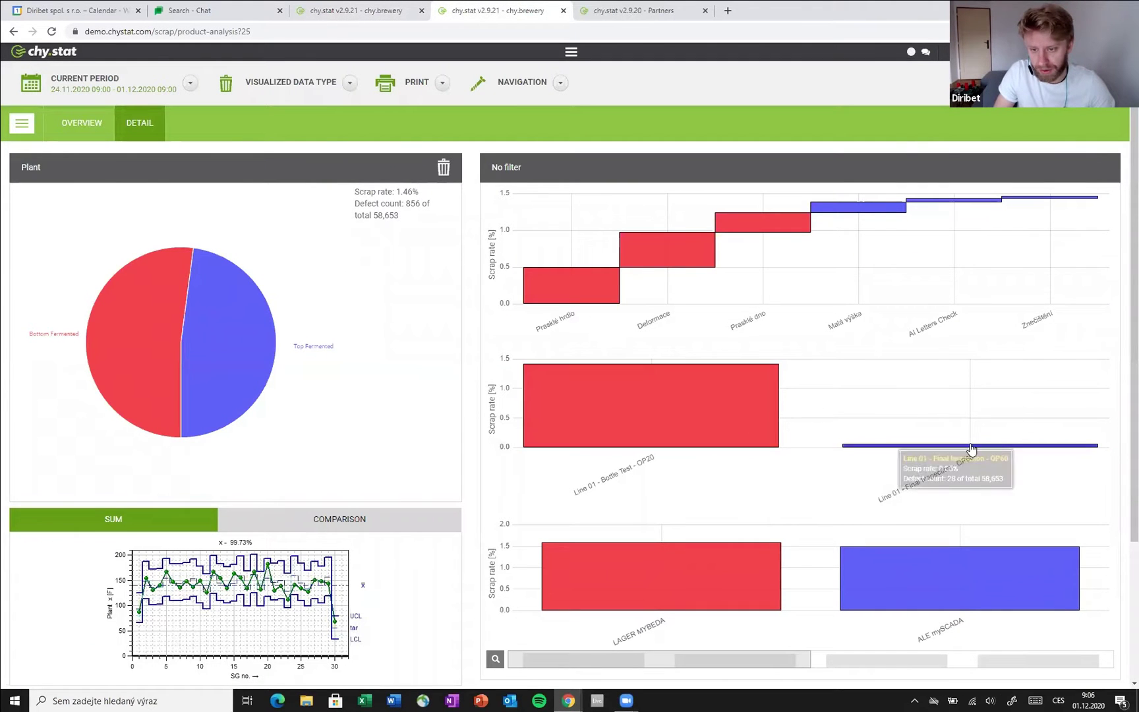
{"action": "scroll", "coordinate": [623, 541], "scroll_direction": "down", "scroll_amount": 3}
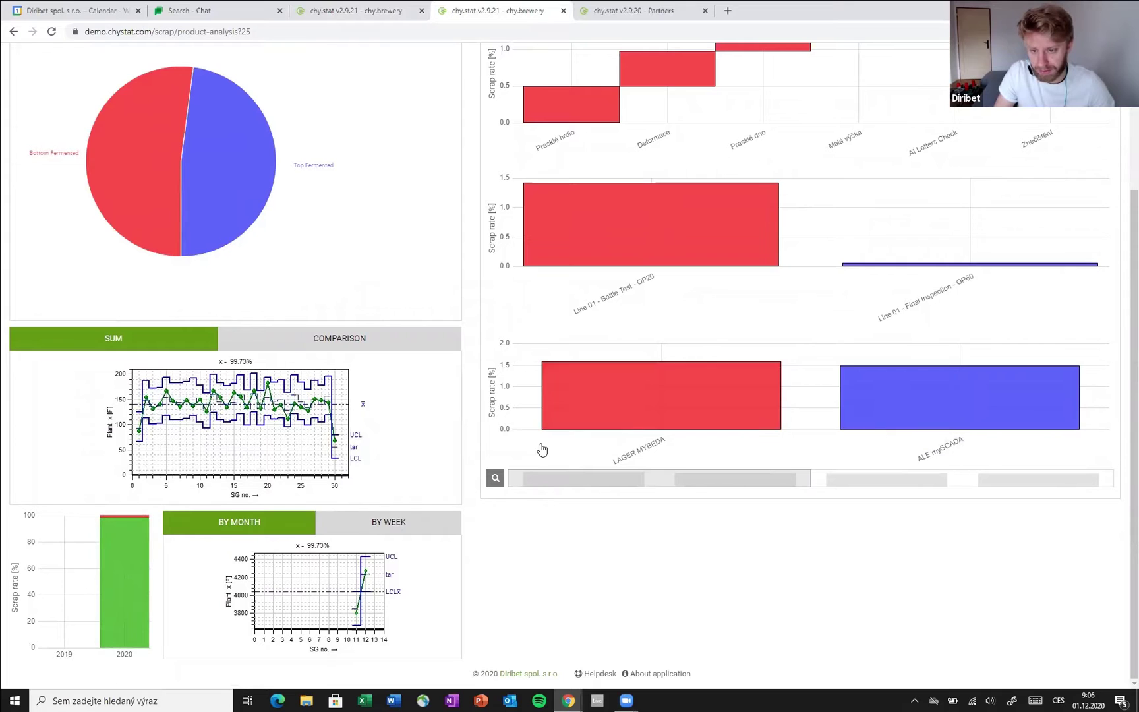
{"action": "scroll", "coordinate": [453, 95], "scroll_direction": "up", "scroll_amount": 3}
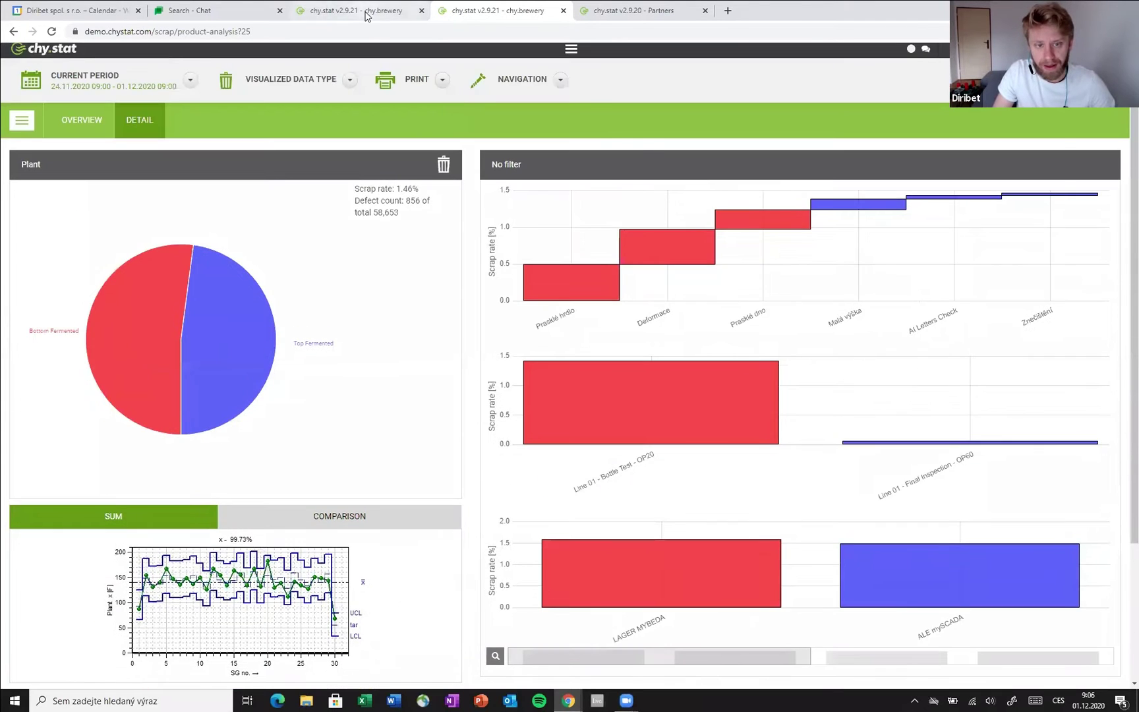
{"action": "left_click", "coordinate": [389, 11]}
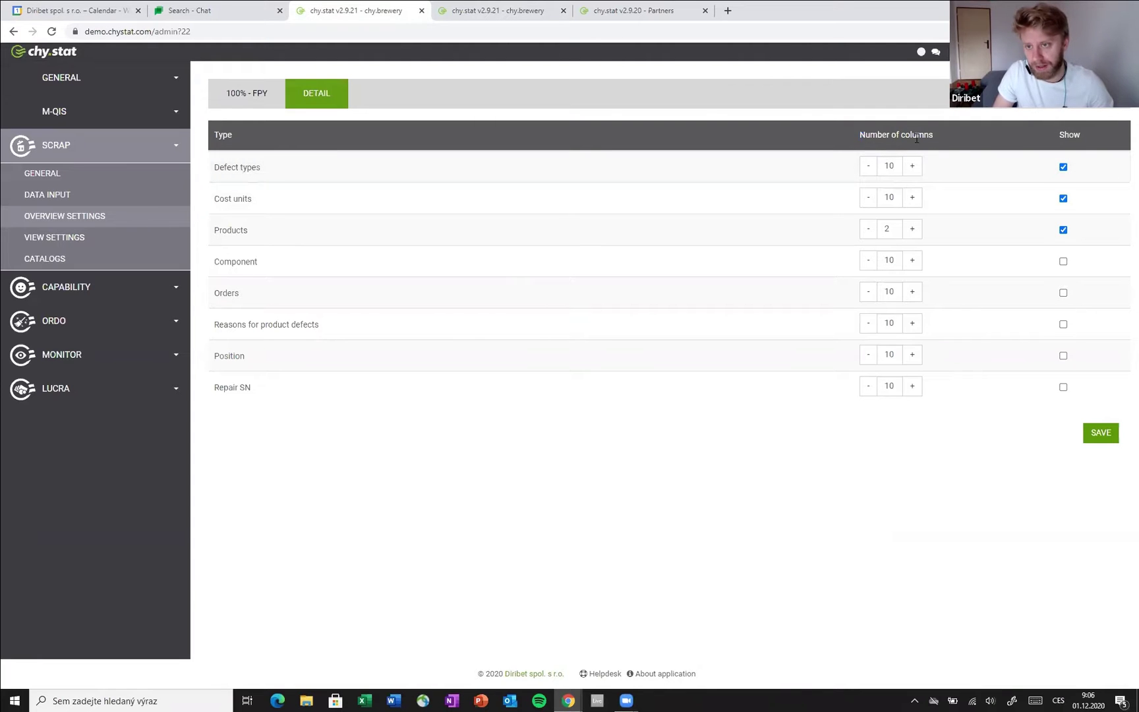
{"action": "left_click", "coordinate": [488, 12]}
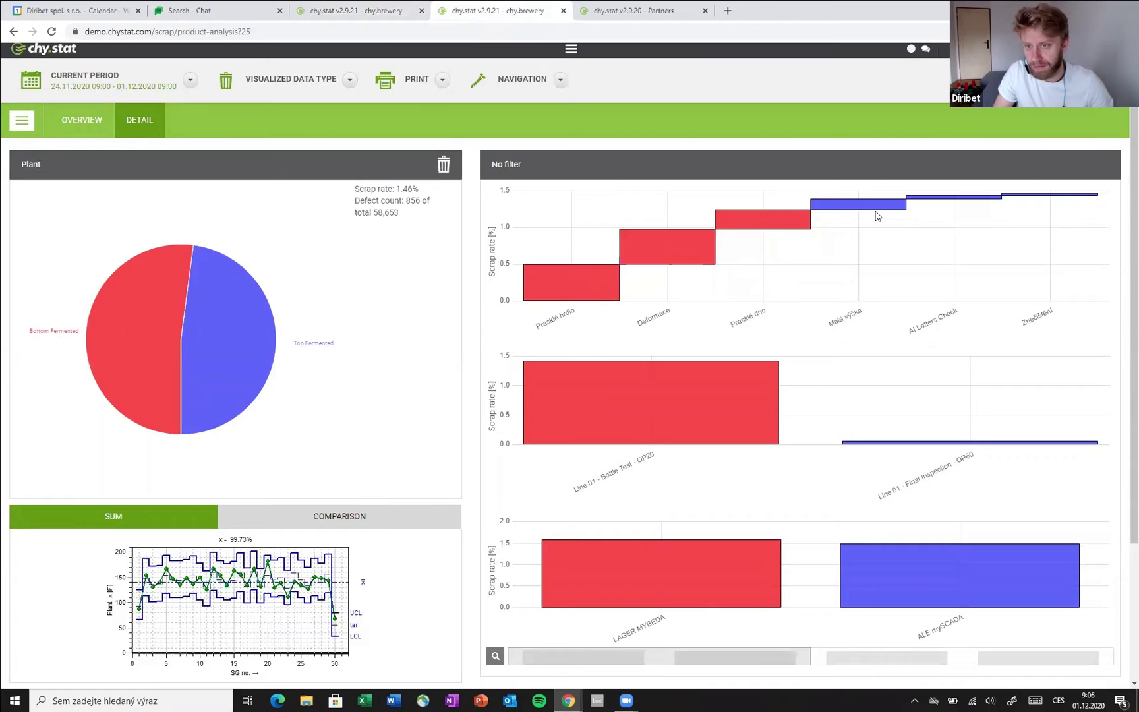
- Set the number of columns for Defect types to 2 in the Detail overview settings and save
{"action": "left_click", "coordinate": [356, 10]}
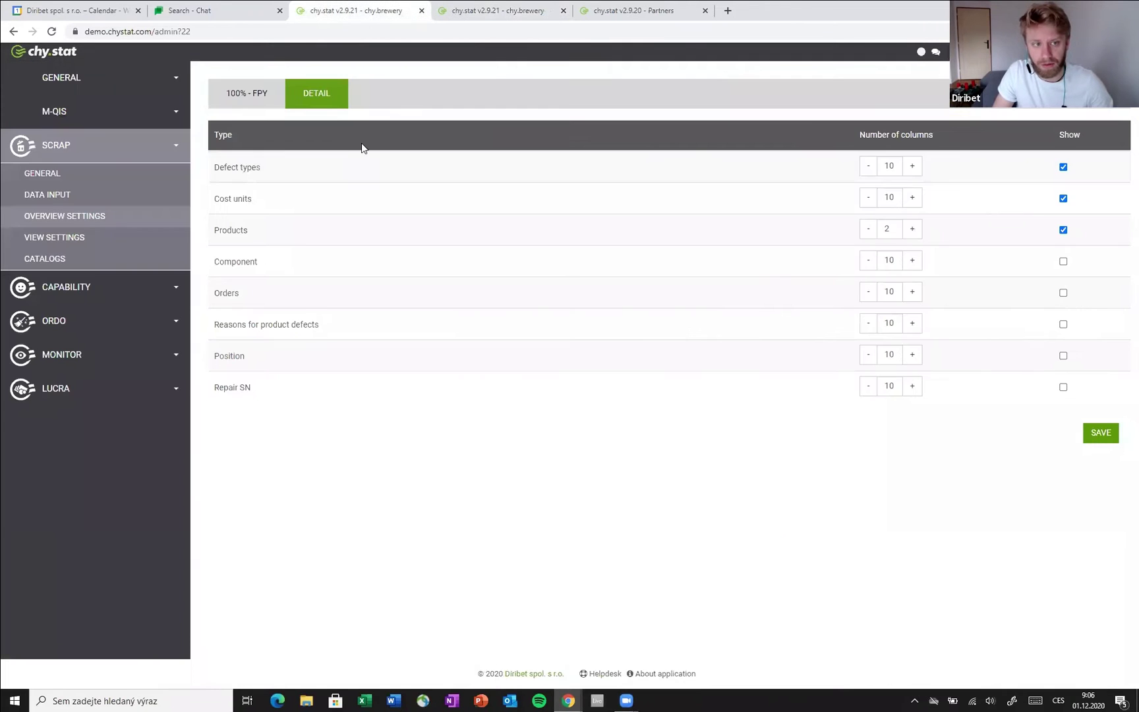
{"action": "double_click", "coordinate": [885, 166]}
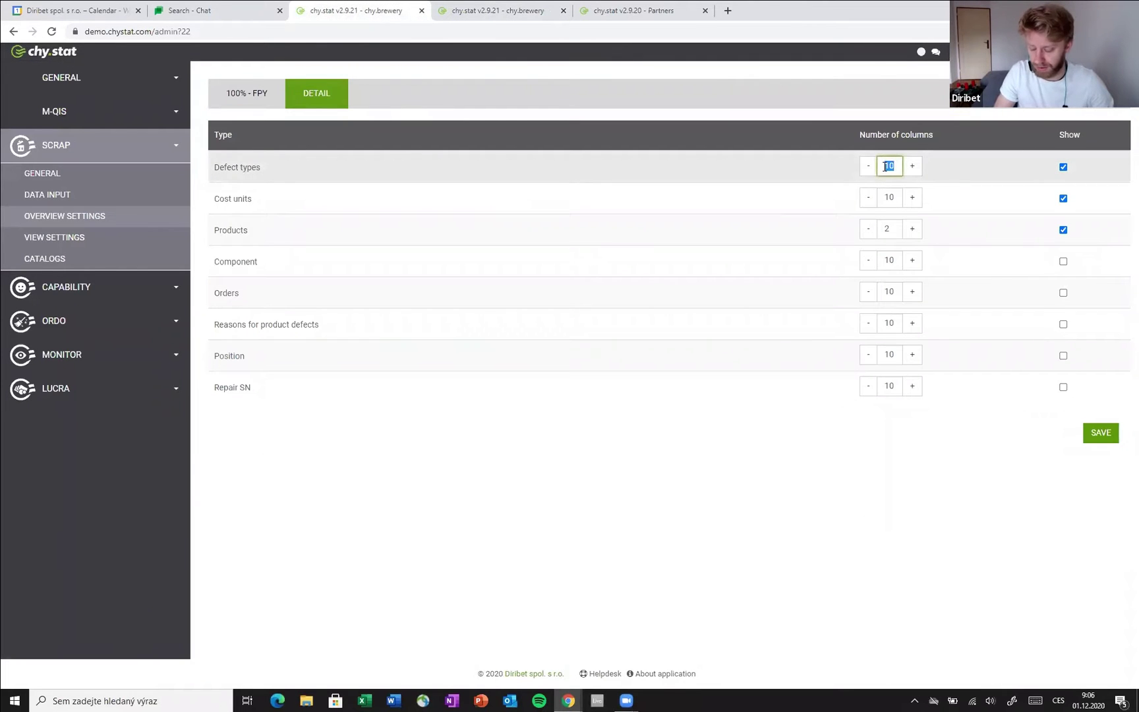
{"action": "type", "text": "2"}
{"action": "left_click", "coordinate": [1098, 433]}
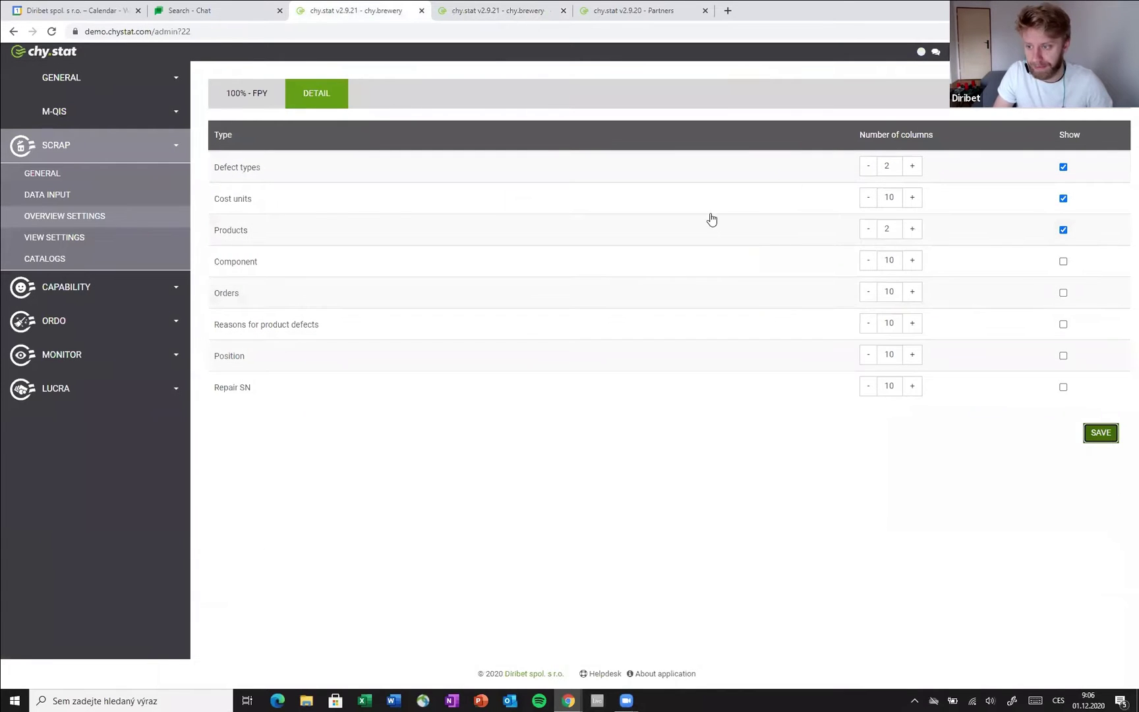
- In the Scrap detail view, widen the defect types chart's visible range to cover all defects, then reload the page
{"action": "left_click", "coordinate": [470, 10]}
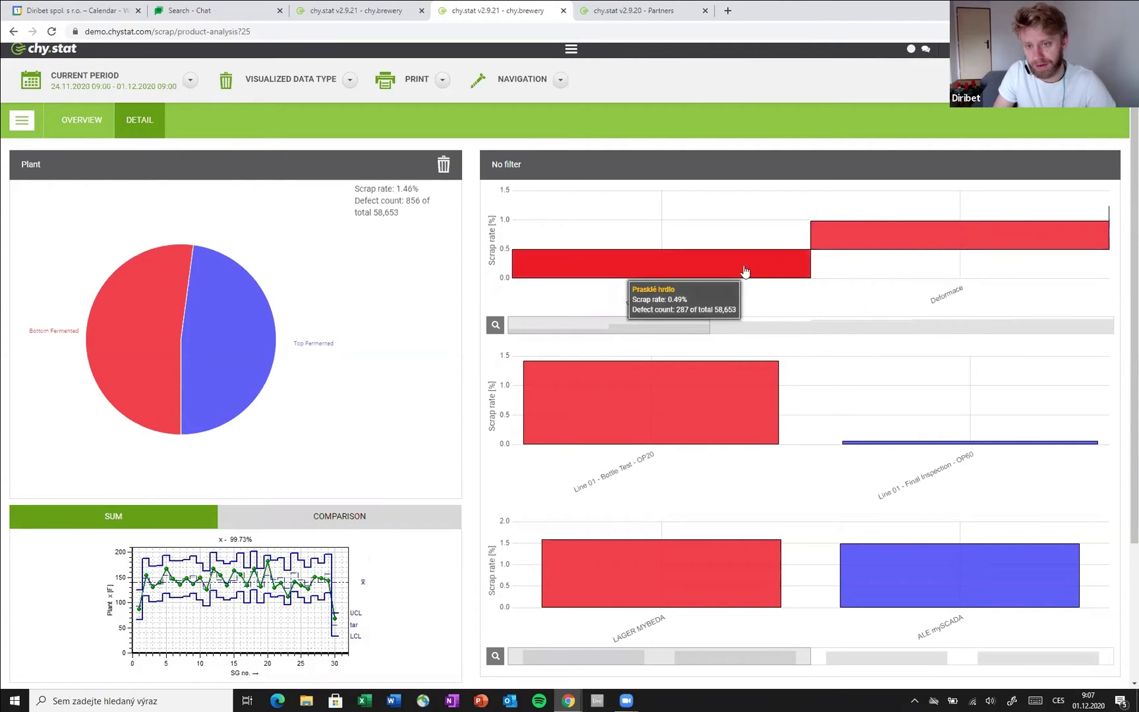
{"action": "left_click_drag", "start_coordinate": [644, 323], "coordinate": [710, 325]}
{"action": "left_click_drag", "start_coordinate": [591, 325], "coordinate": [933, 340]}
{"action": "left_click_drag", "start_coordinate": [721, 340], "coordinate": [502, 340]}
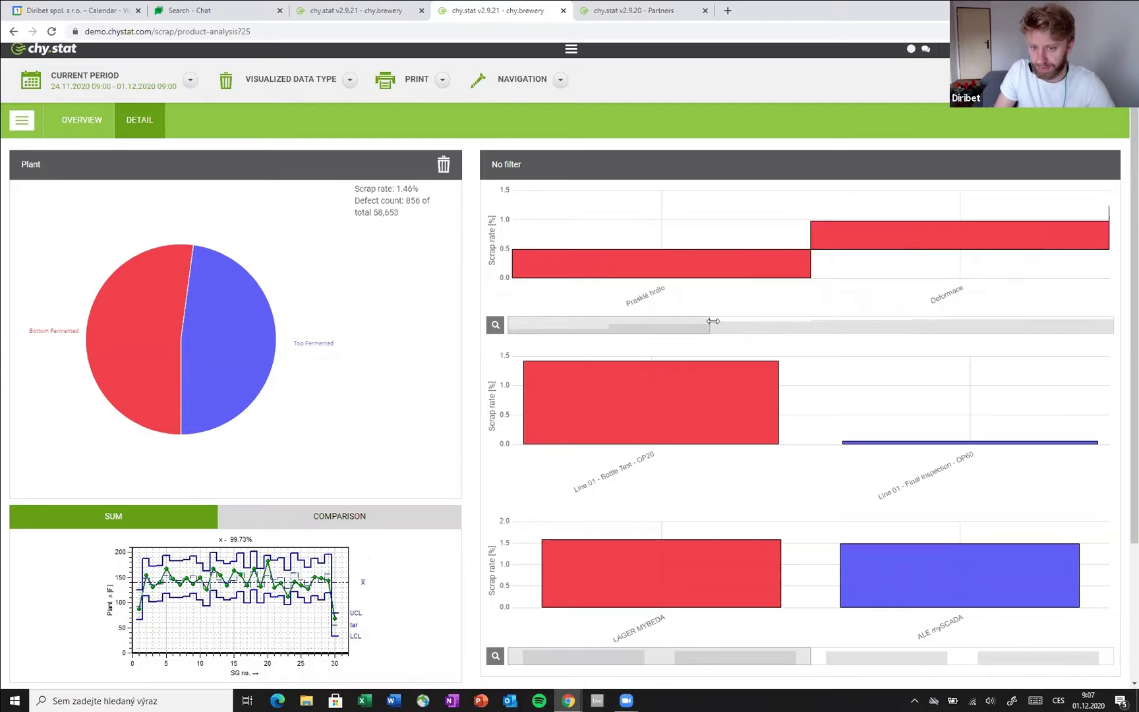
{"action": "left_click_drag", "start_coordinate": [706, 320], "coordinate": [1122, 339]}
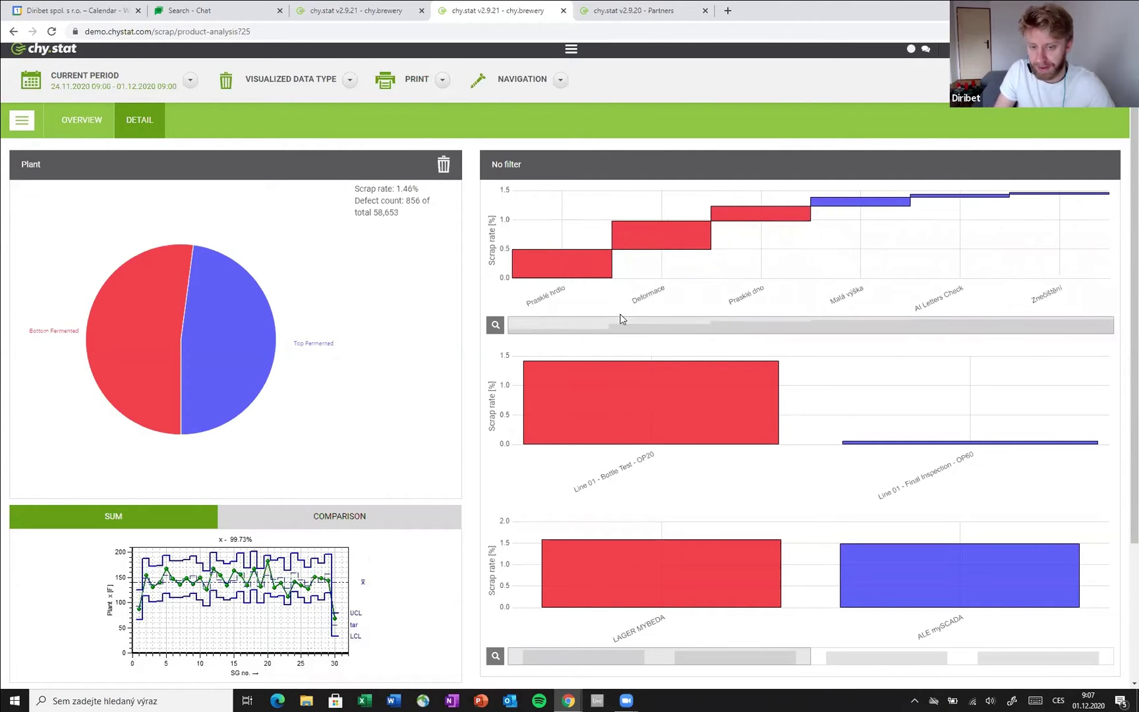
{"action": "key", "text": "F5"}
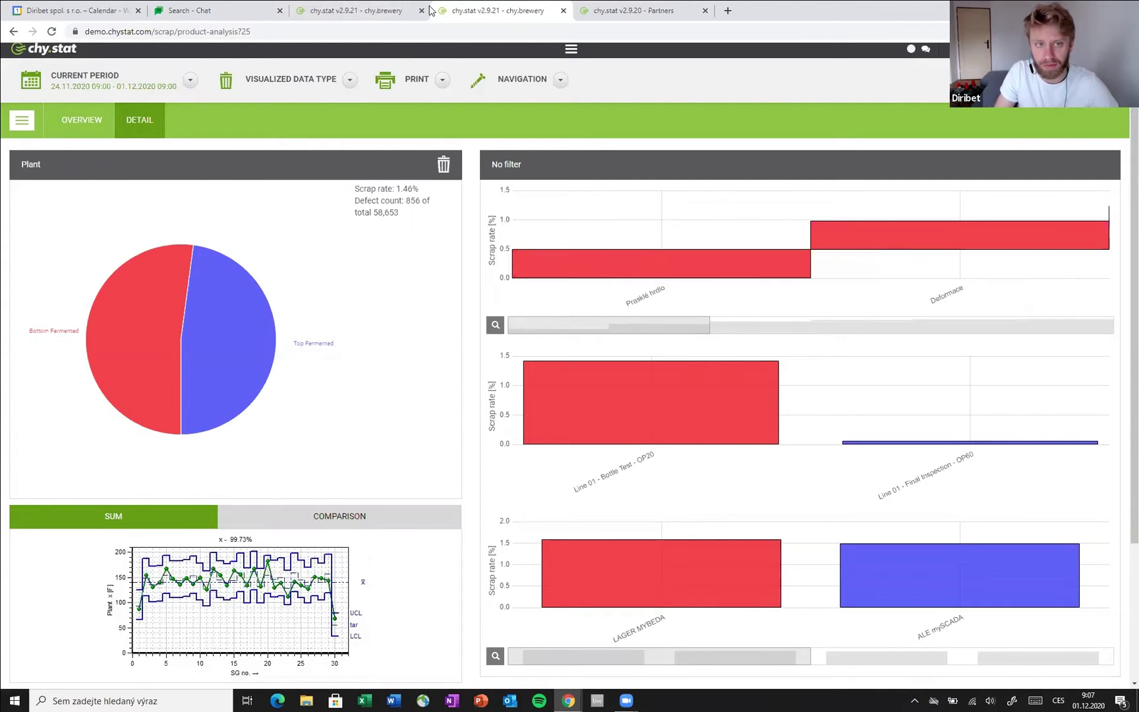
- Turn off the display of Cost units in the Detail overview settings and check the charts in the Scrap detail view
{"action": "left_click", "coordinate": [356, 10]}
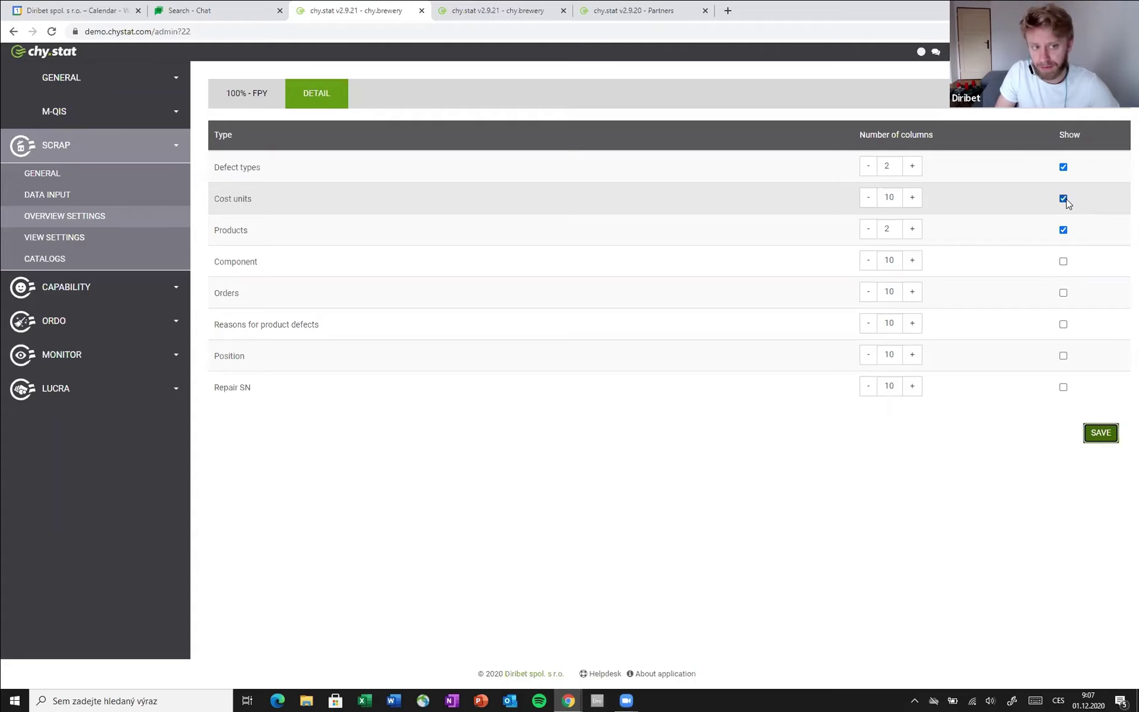
{"action": "left_click", "coordinate": [1064, 199]}
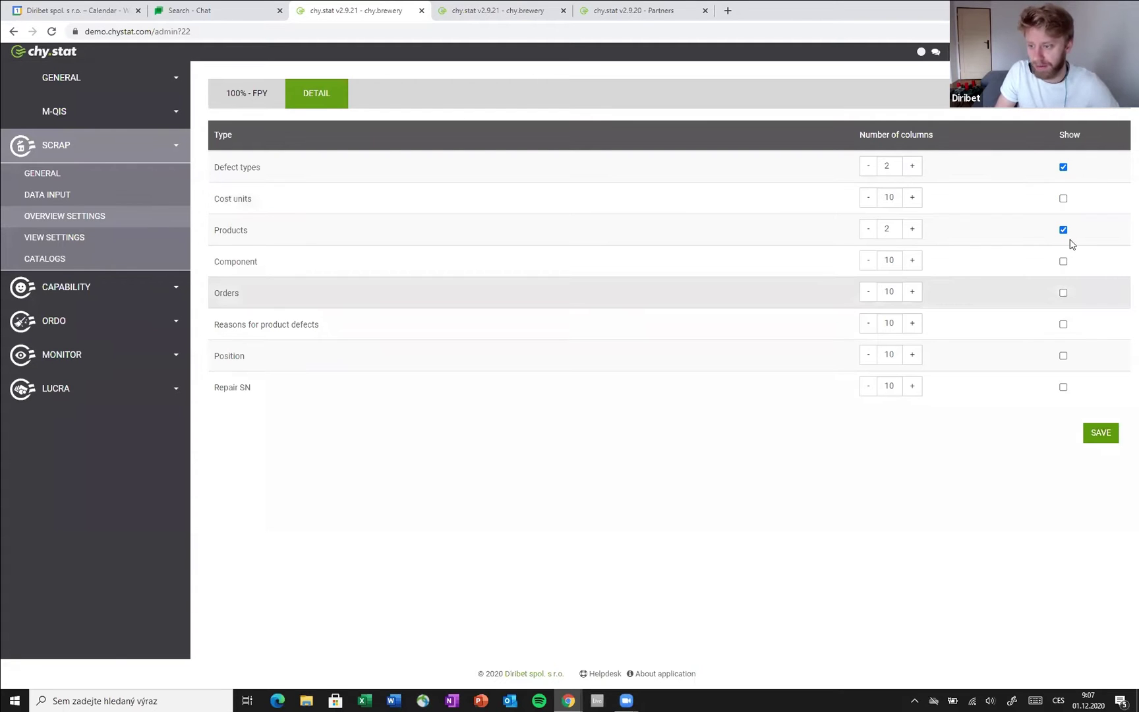
{"action": "key", "text": "ctrl+Tab"}
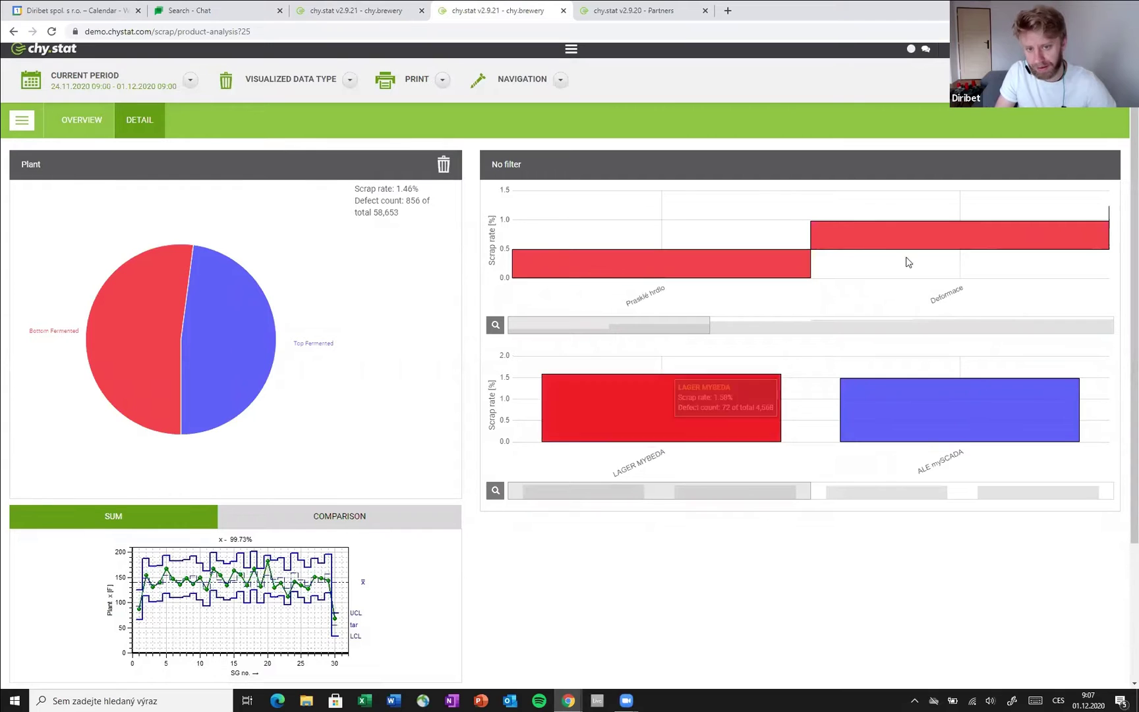
{"action": "mouse_move", "coordinate": [667, 417]}
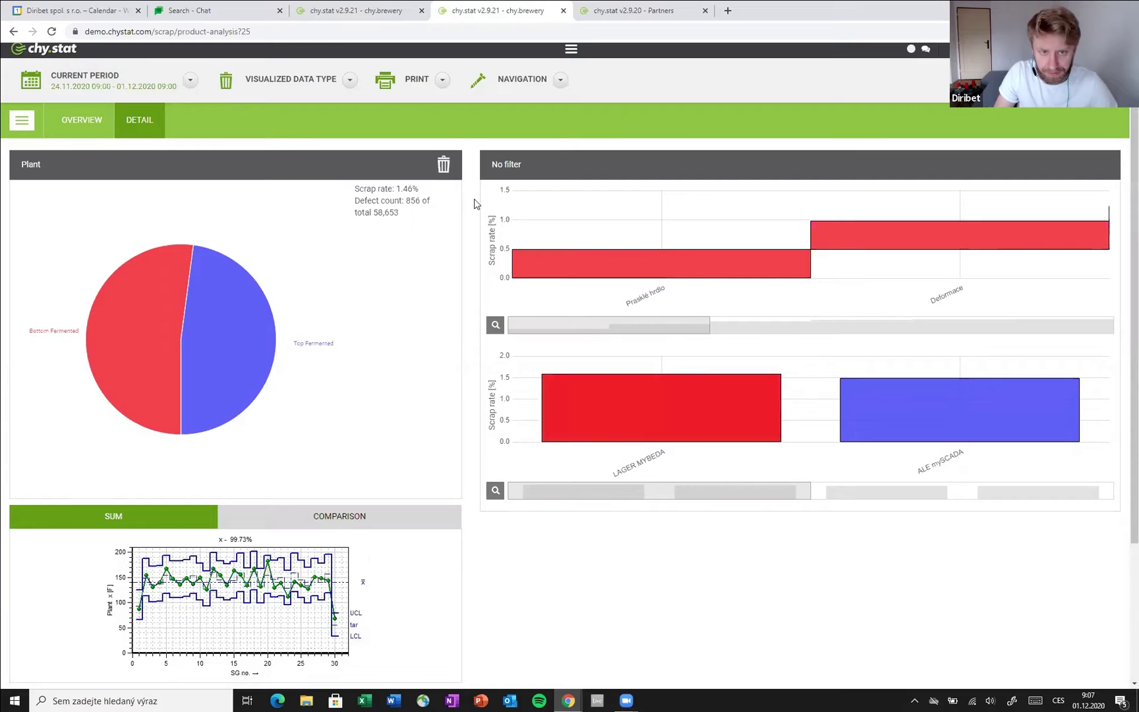
- Switch to the presentation slide on the order and visible columns of the Scrap charts
{"action": "key", "text": "alt+Tab"}
{"action": "key", "text": "alt+Tab"}
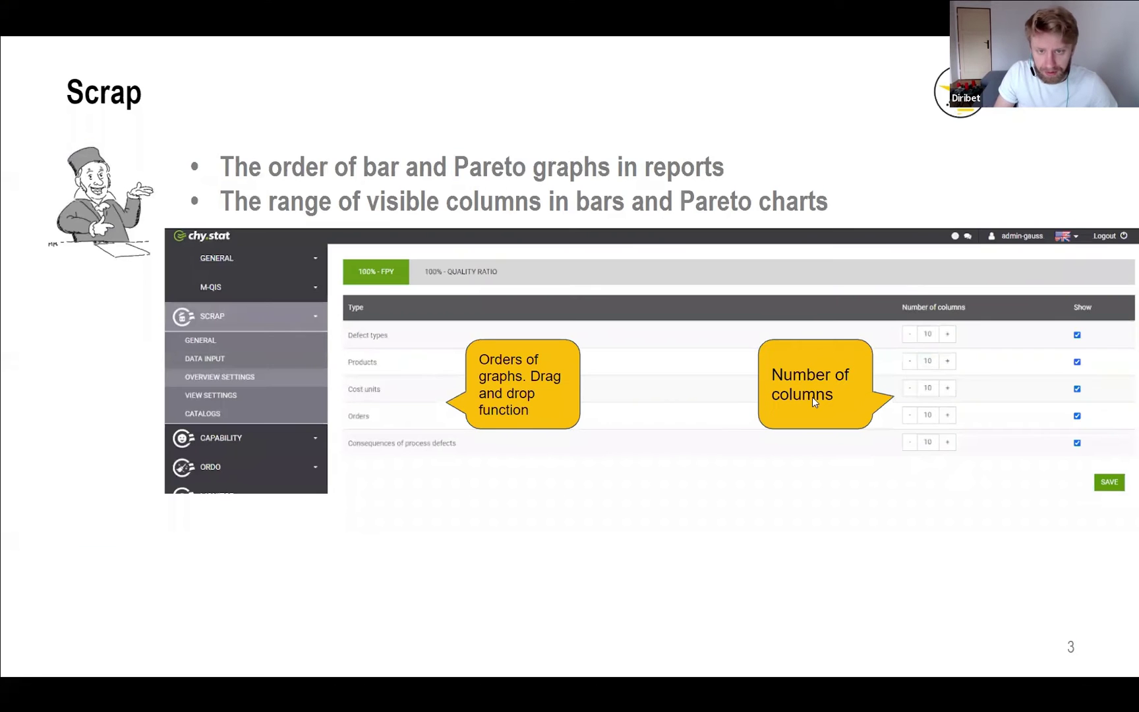
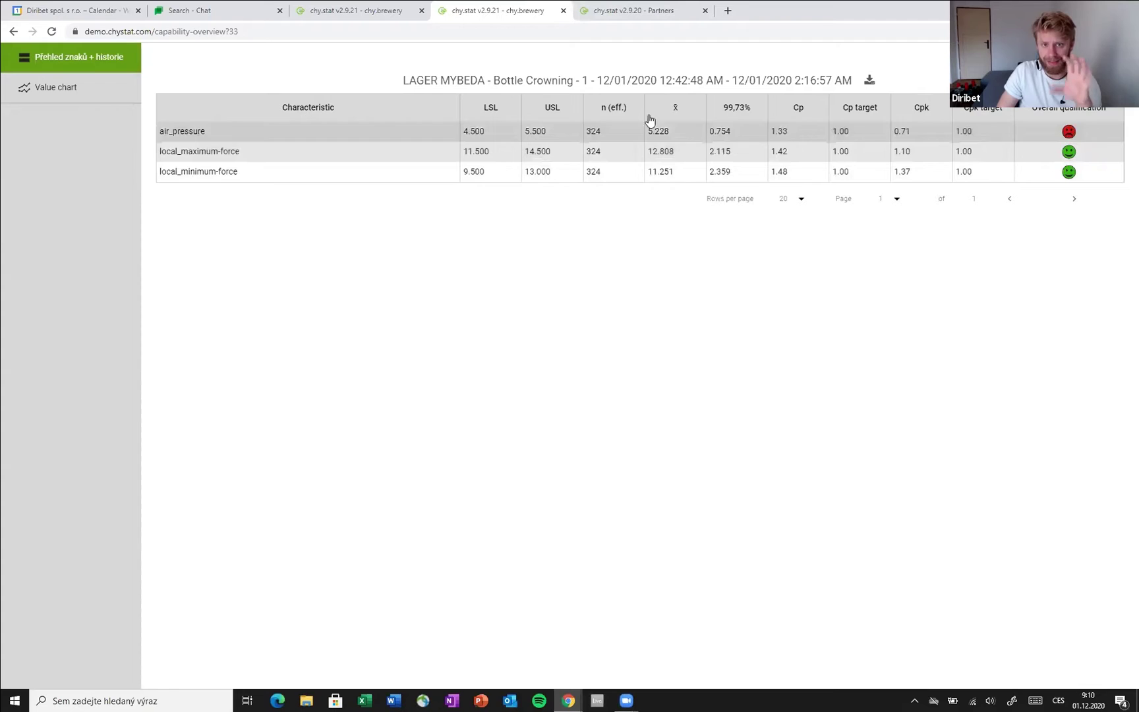
- In the general Graphics settings, look through the available graphic types and open the Capability - Characteristics overview graphic
{"action": "key", "text": "ctrl+Page_Up"}
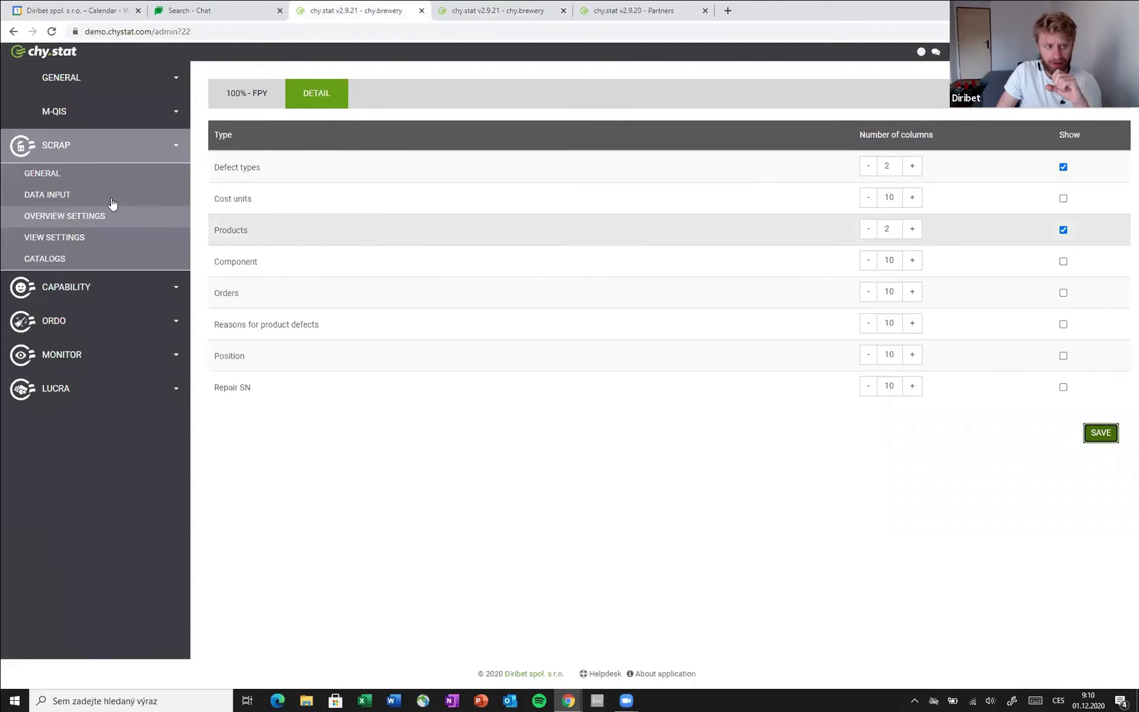
{"action": "left_click", "coordinate": [76, 88]}
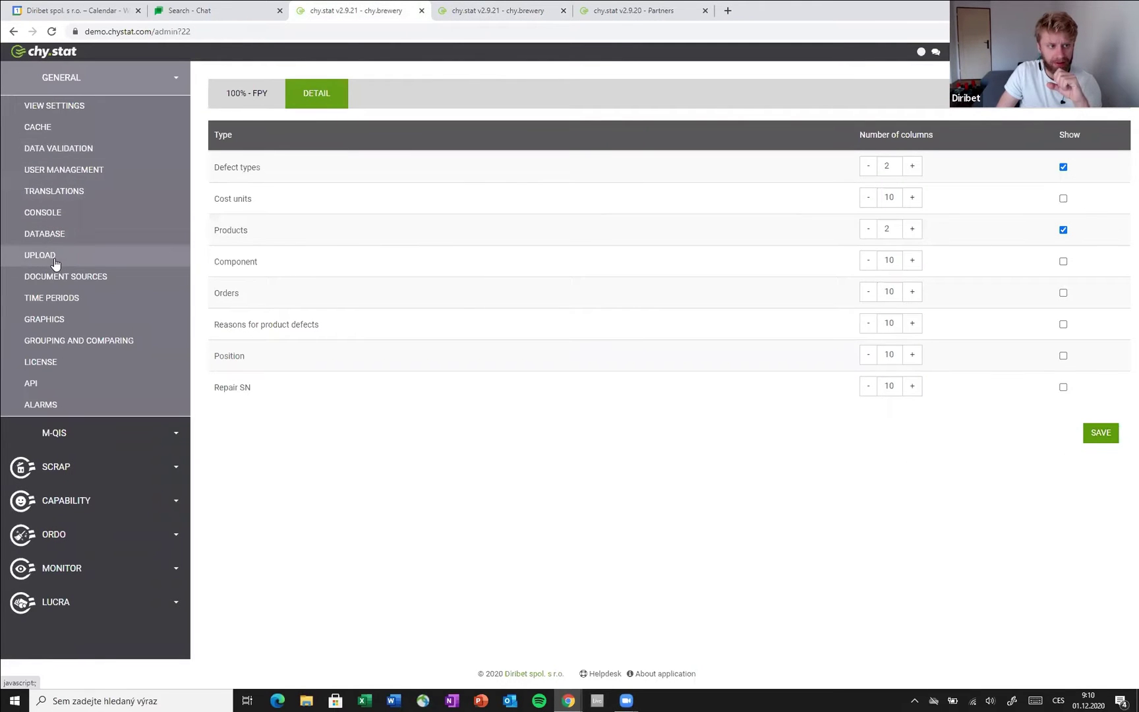
{"action": "left_click", "coordinate": [46, 331]}
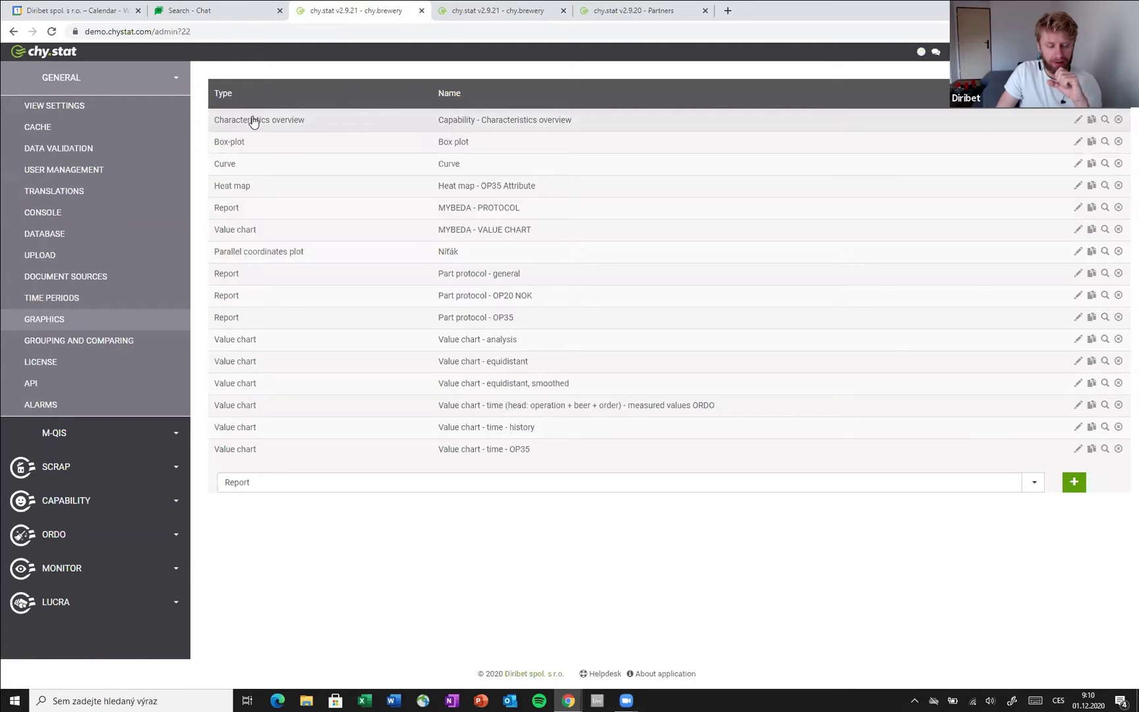
{"action": "left_click", "coordinate": [1019, 479]}
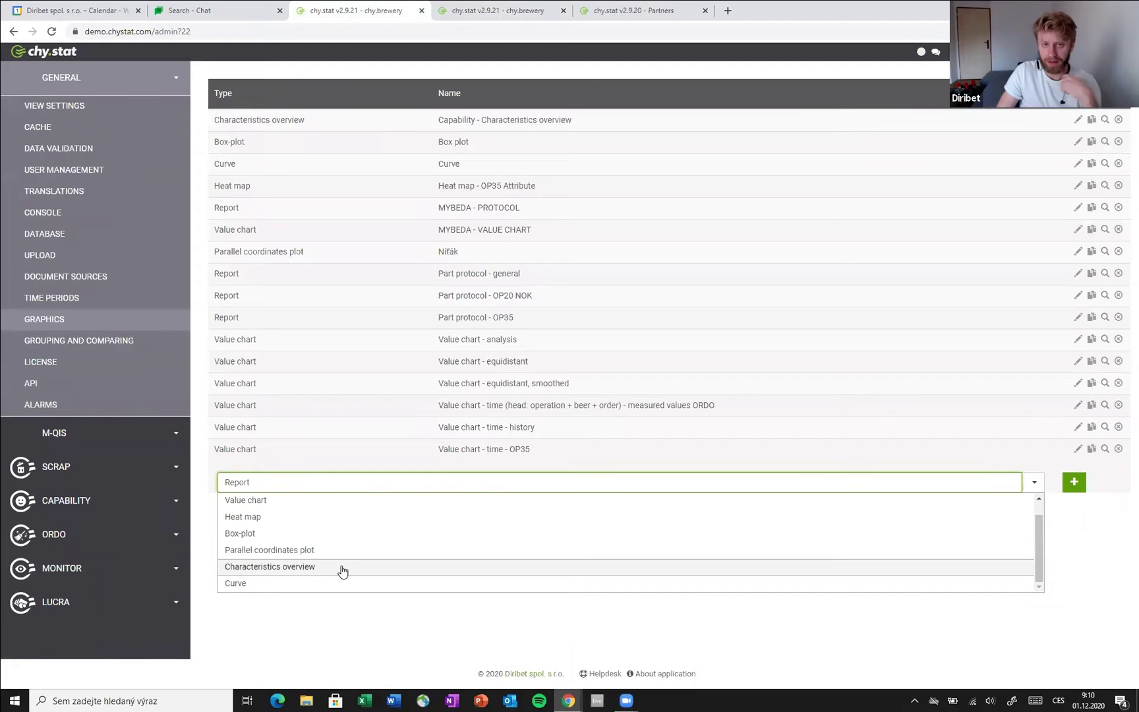
{"action": "key", "text": "Escape"}
{"action": "left_click", "coordinate": [323, 534]}
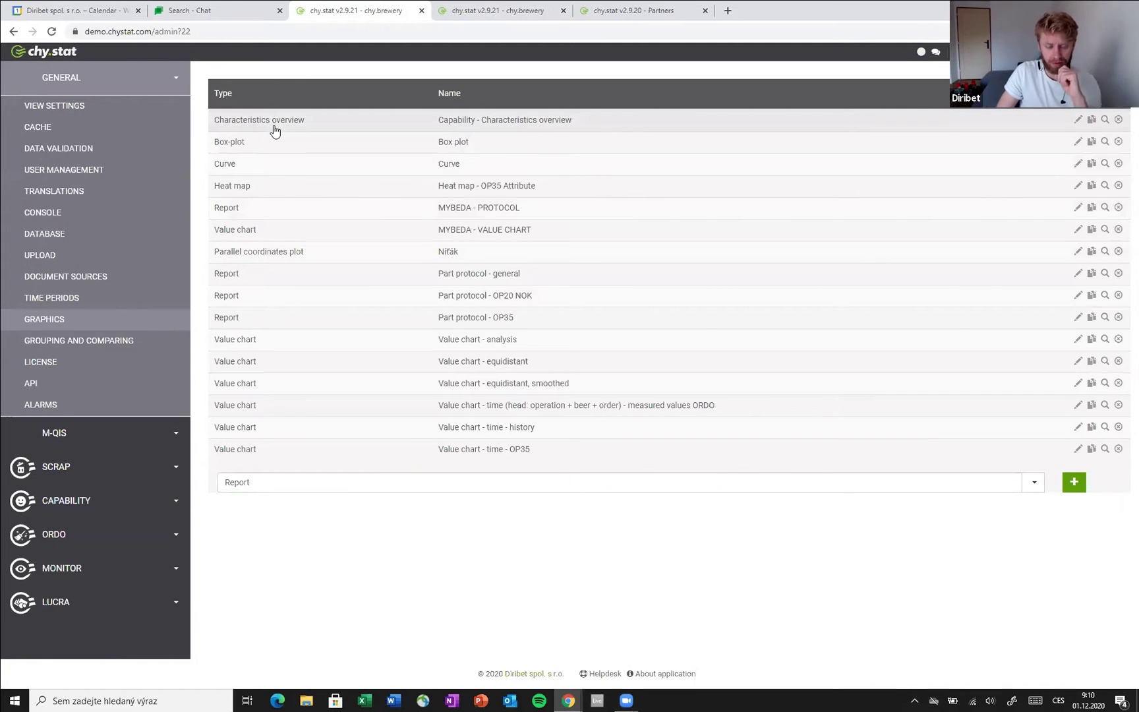
{"action": "left_click", "coordinate": [274, 128]}
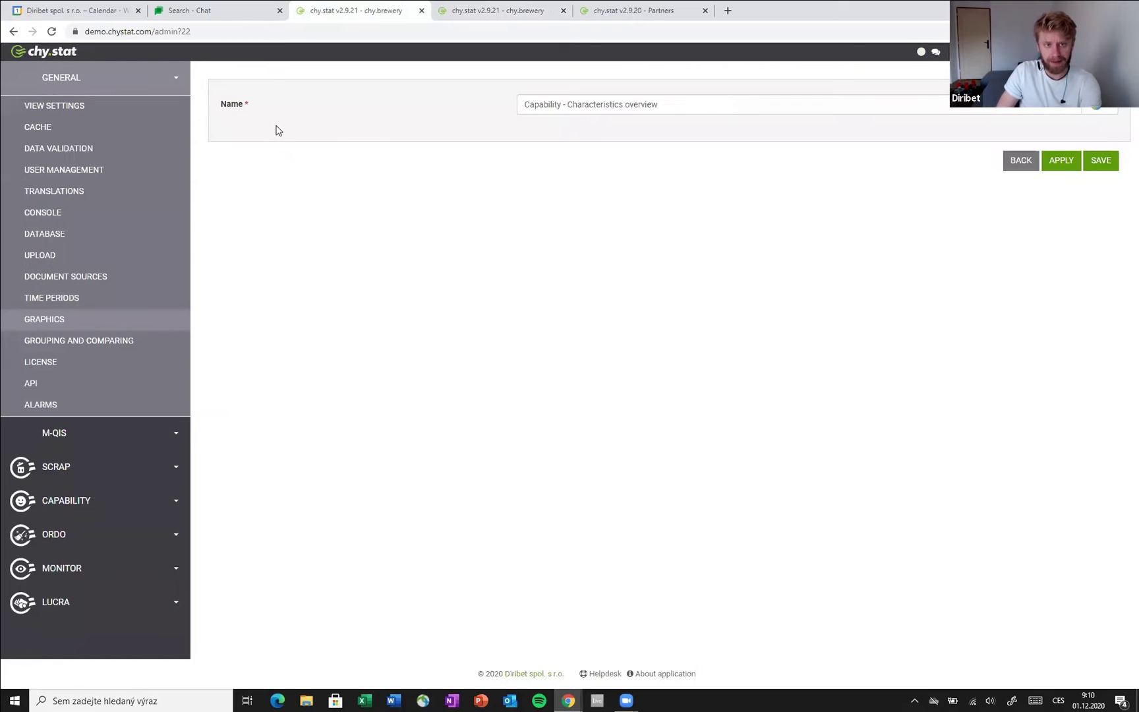
- Examine the content type of the 99,73% and Cp columns and the property type of the Cp column
{"action": "scroll", "coordinate": [493, 259], "scroll_direction": "down", "scroll_amount": 2}
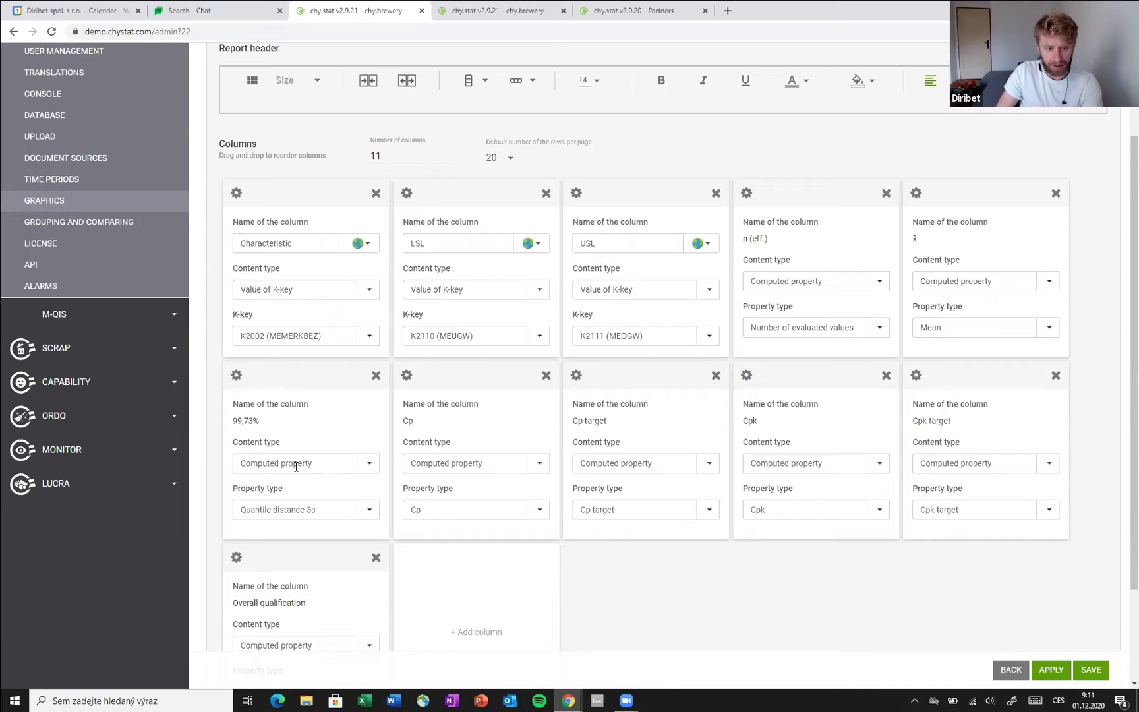
{"action": "left_click_drag", "start_coordinate": [326, 464], "coordinate": [249, 472]}
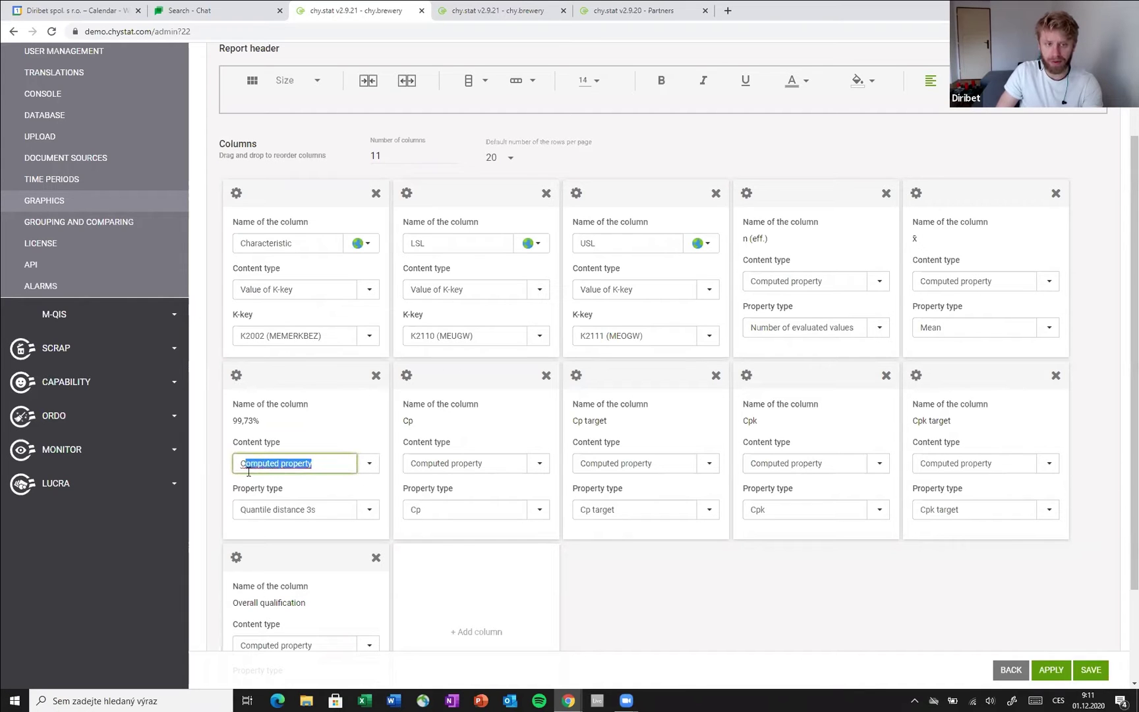
{"action": "left_click", "coordinate": [340, 465]}
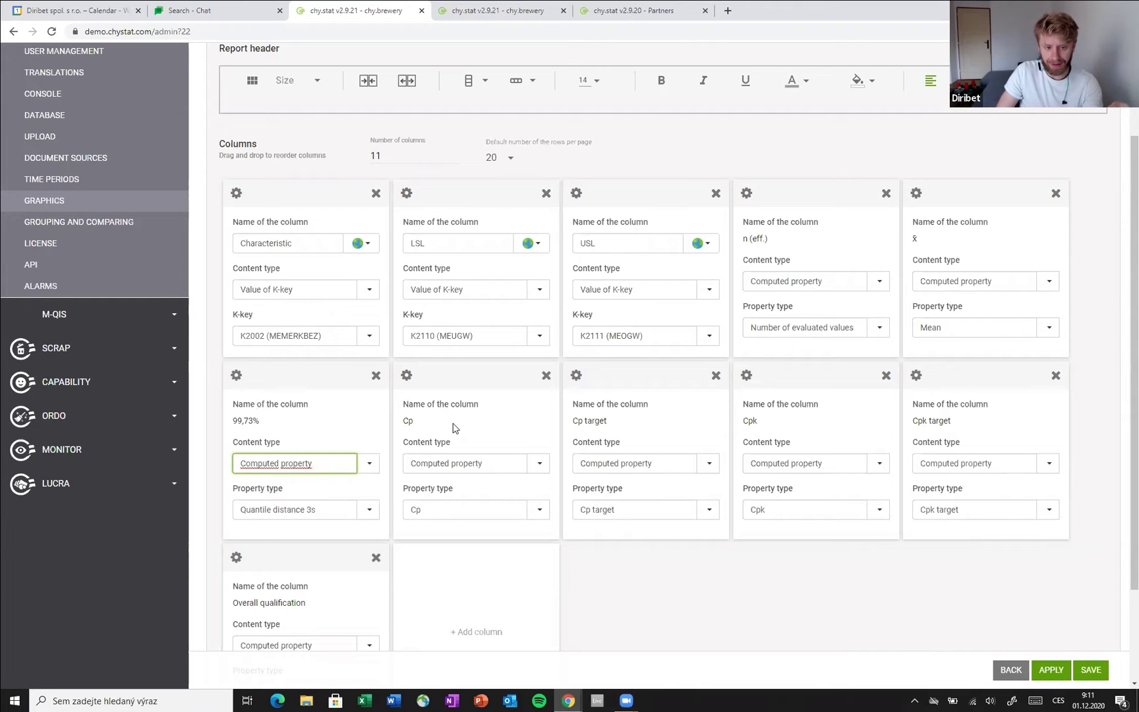
{"action": "left_click", "coordinate": [510, 467]}
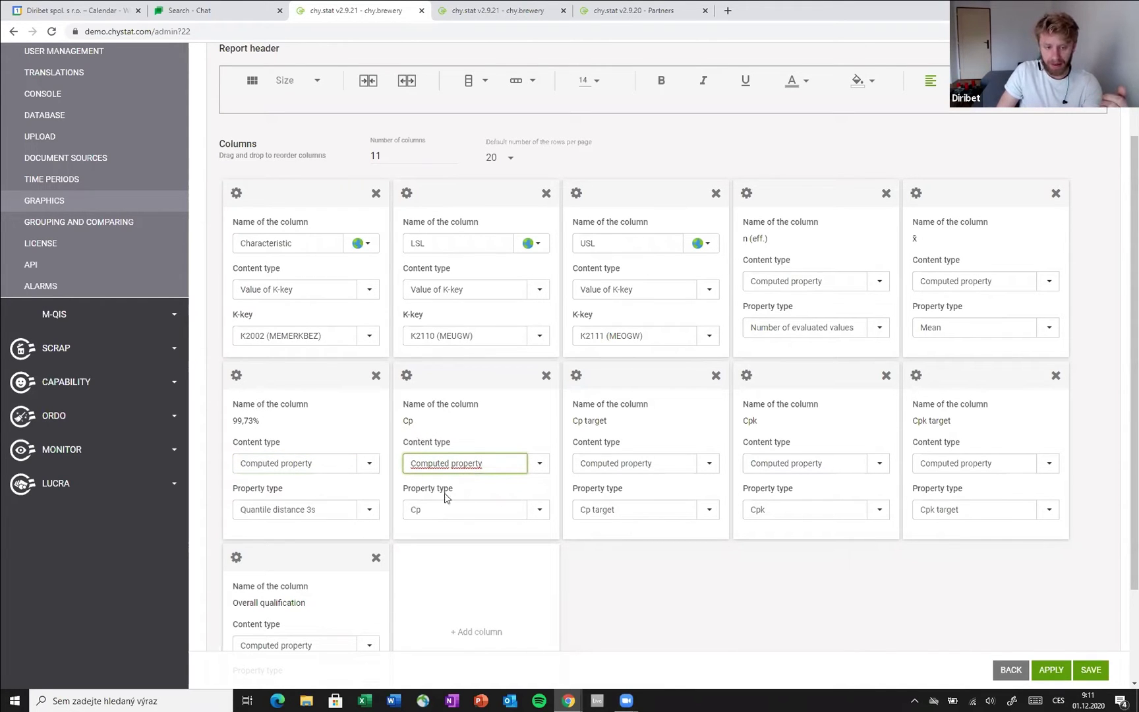
{"action": "left_click", "coordinate": [416, 510]}
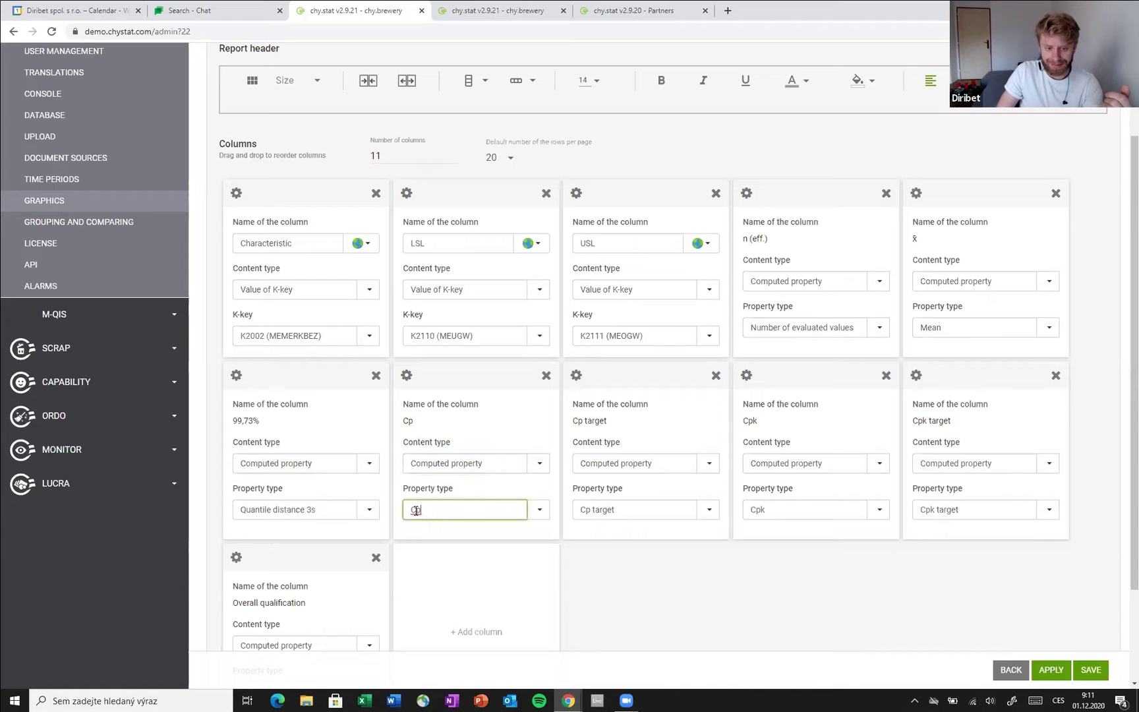
- Look through all property types available for the Cp column, keeping its current choice
{"action": "left_click", "coordinate": [539, 509]}
{"action": "mouse_move", "coordinate": [521, 535]}
{"action": "left_mouse_down"}
{"action": "mouse_move", "coordinate": [523, 598]}
{"action": "mouse_move", "coordinate": [525, 538]}
{"action": "left_mouse_up"}
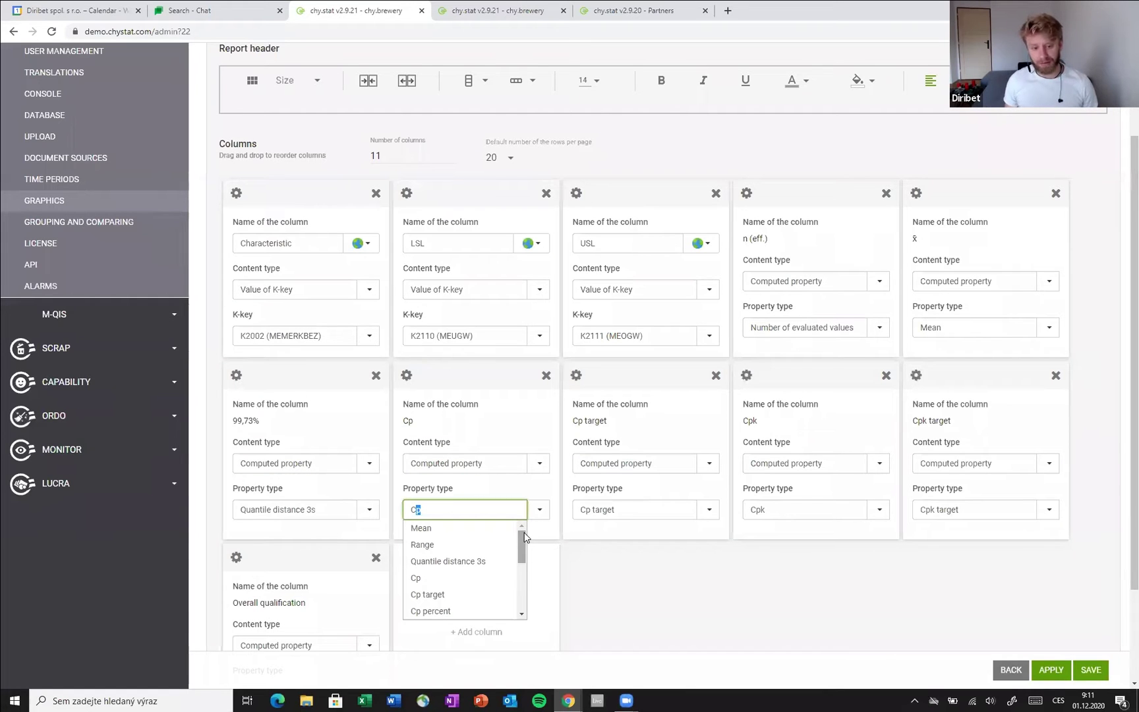
{"action": "scroll", "coordinate": [473, 584], "scroll_direction": "down", "scroll_amount": 5}
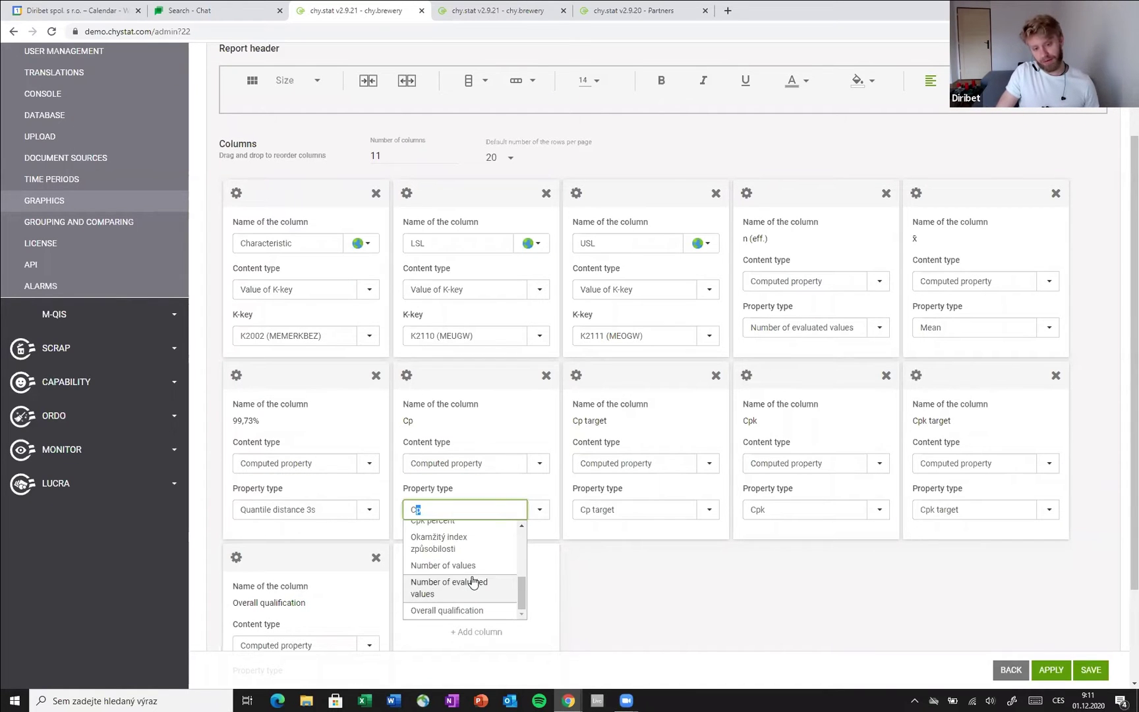
{"action": "scroll", "coordinate": [473, 585], "scroll_direction": "up", "scroll_amount": 3}
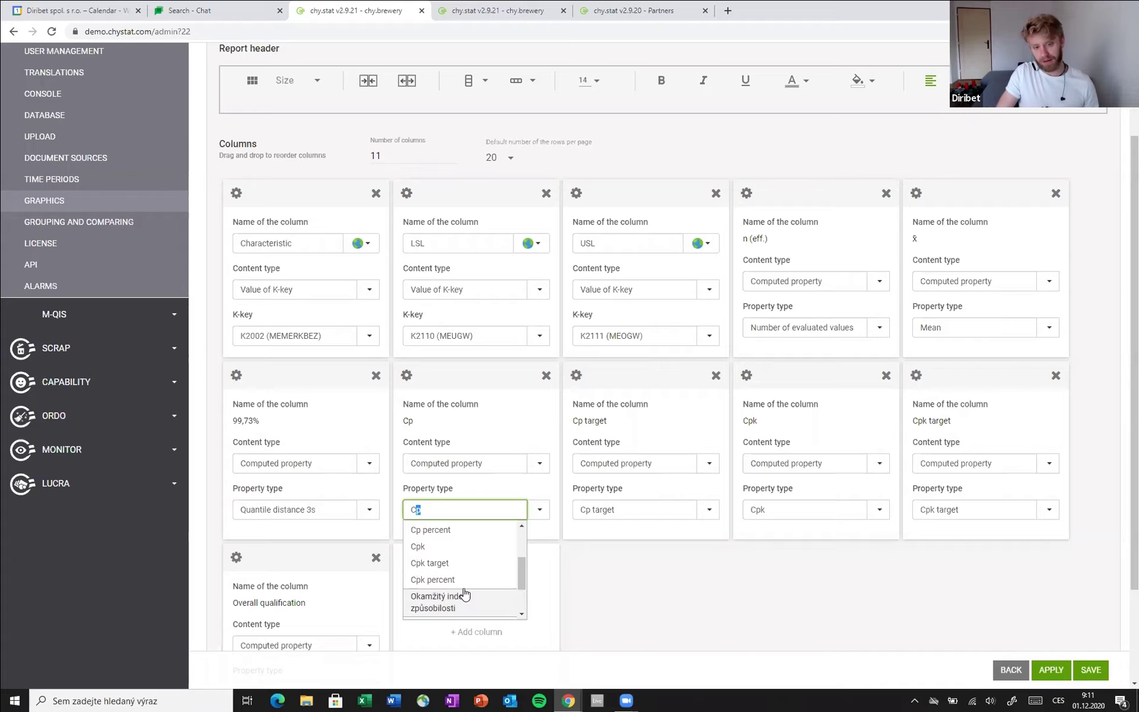
{"action": "scroll", "coordinate": [467, 593], "scroll_direction": "up", "scroll_amount": 3}
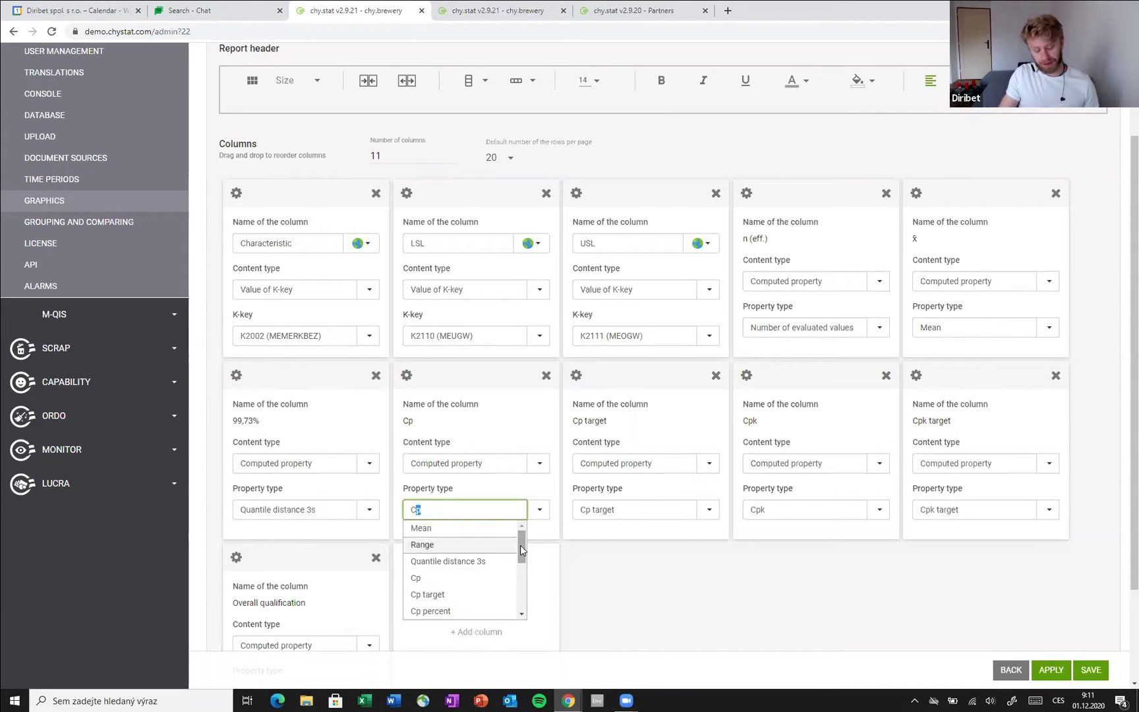
{"action": "left_click_drag", "start_coordinate": [521, 550], "coordinate": [520, 593]}
{"action": "scroll", "coordinate": [448, 556], "scroll_direction": "up", "scroll_amount": 3}
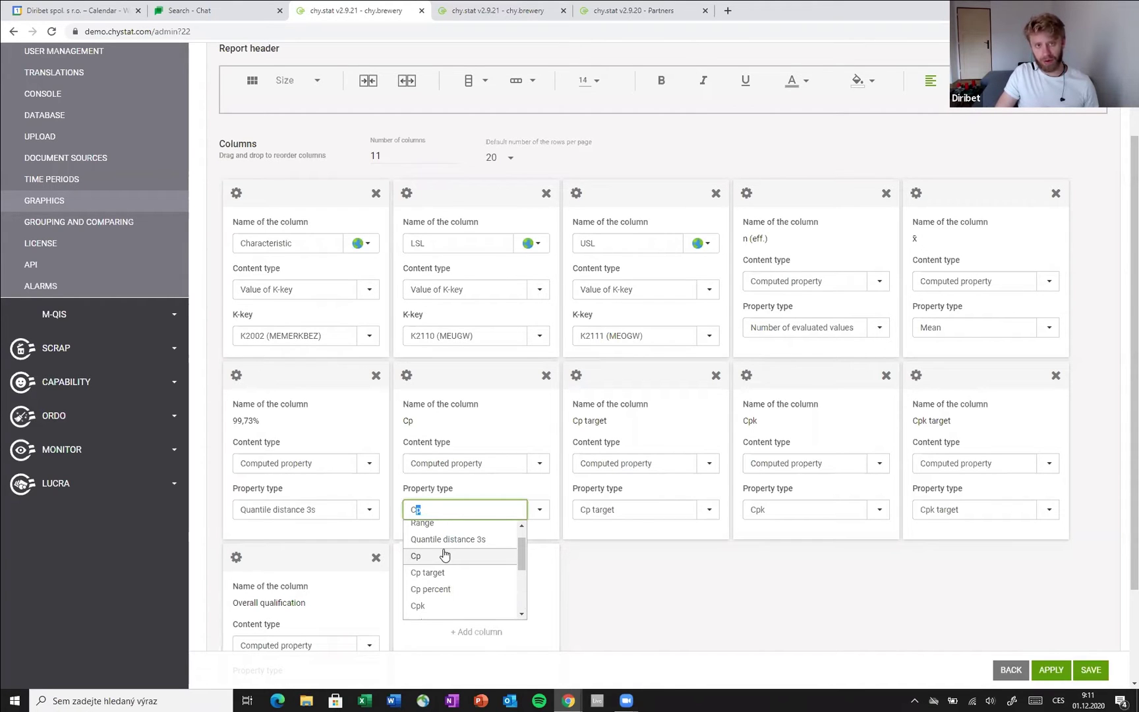
{"action": "scroll", "coordinate": [421, 583], "scroll_direction": "down", "scroll_amount": 1}
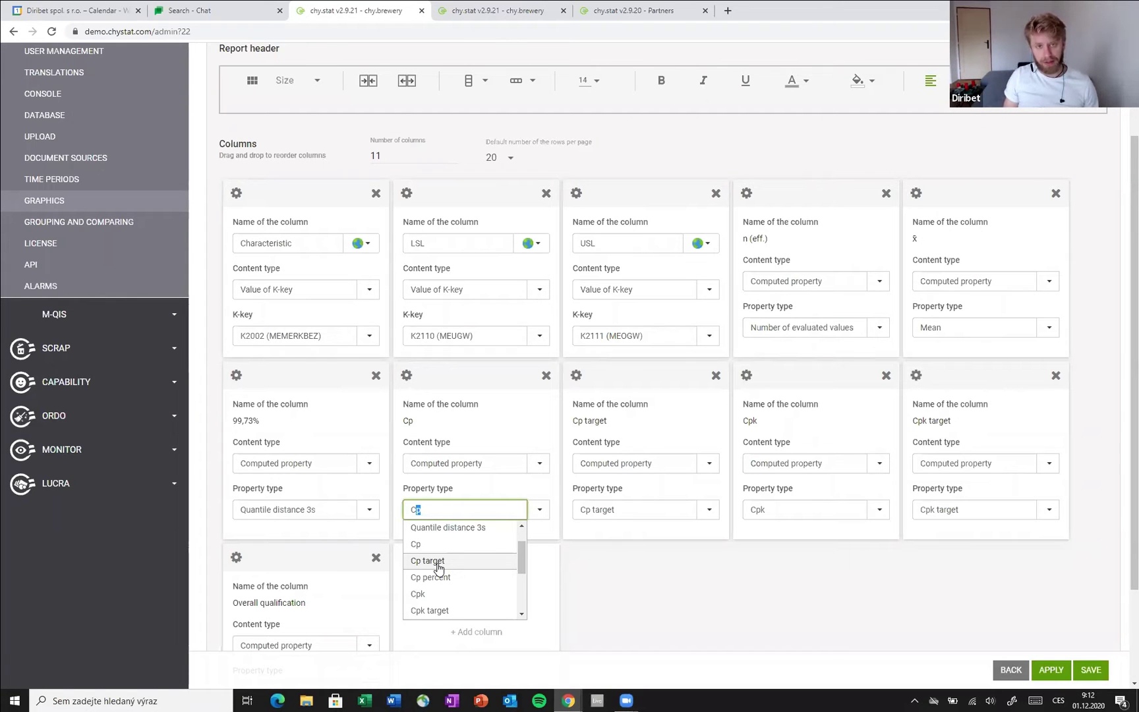
{"action": "scroll", "coordinate": [436, 563], "scroll_direction": "up", "scroll_amount": 1}
{"action": "scroll", "coordinate": [489, 562], "scroll_direction": "down", "scroll_amount": 2}
{"action": "left_click", "coordinate": [580, 580]}
- Reorder the report columns so that Cp target precedes Cp and Cpk target precedes Cpk, and apply the change
{"action": "left_click_drag", "start_coordinate": [484, 372], "coordinate": [620, 374]}
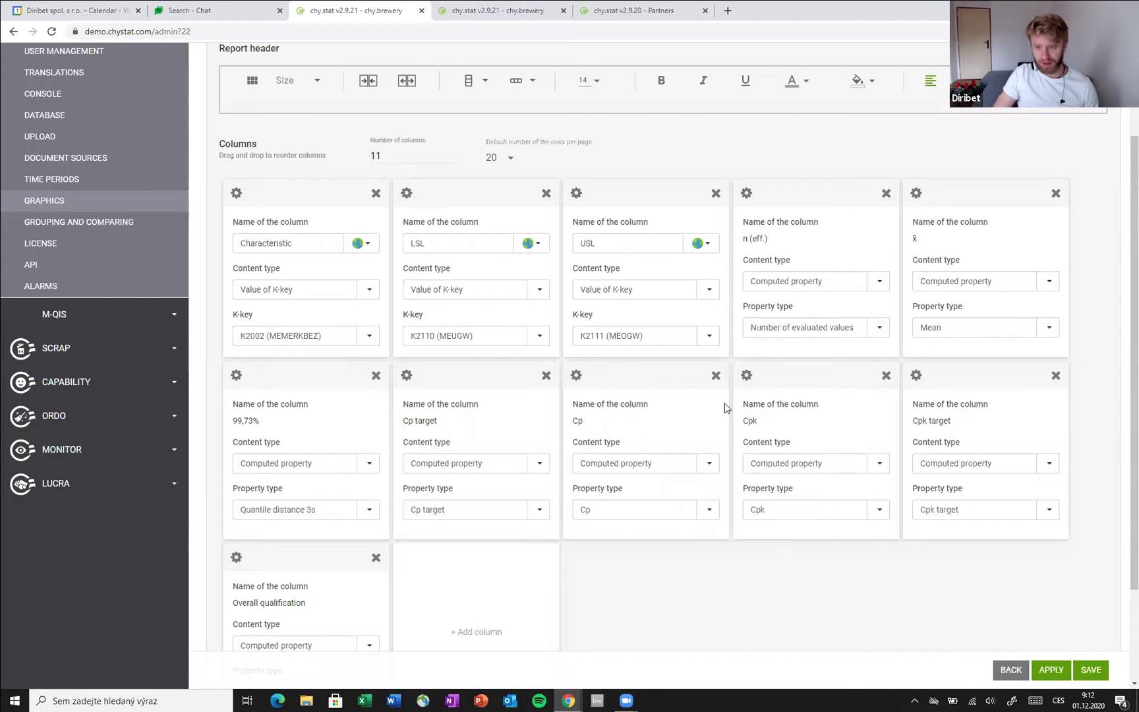
{"action": "left_click_drag", "start_coordinate": [775, 371], "coordinate": [247, 556]}
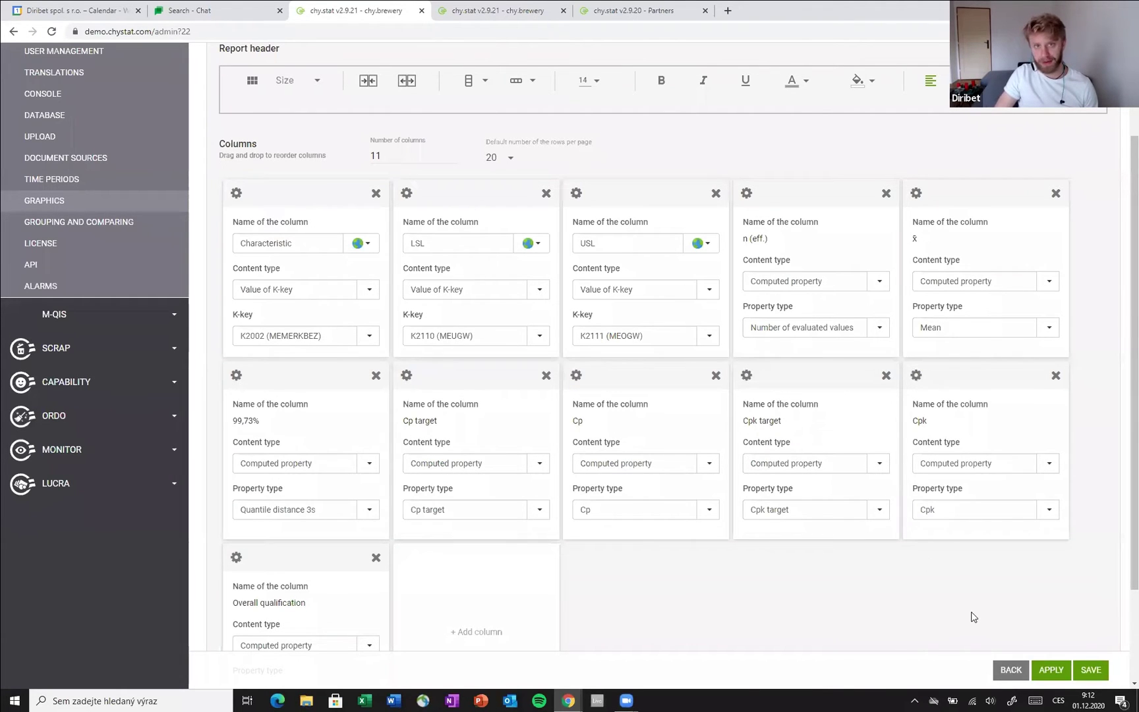
- Reload the Capability overview, narrow its time range to start at 11/30/2020 9:25 PM, and open the ALE mySCADA Bottle Crowning detail to check the column order
{"action": "left_click", "coordinate": [496, 12]}
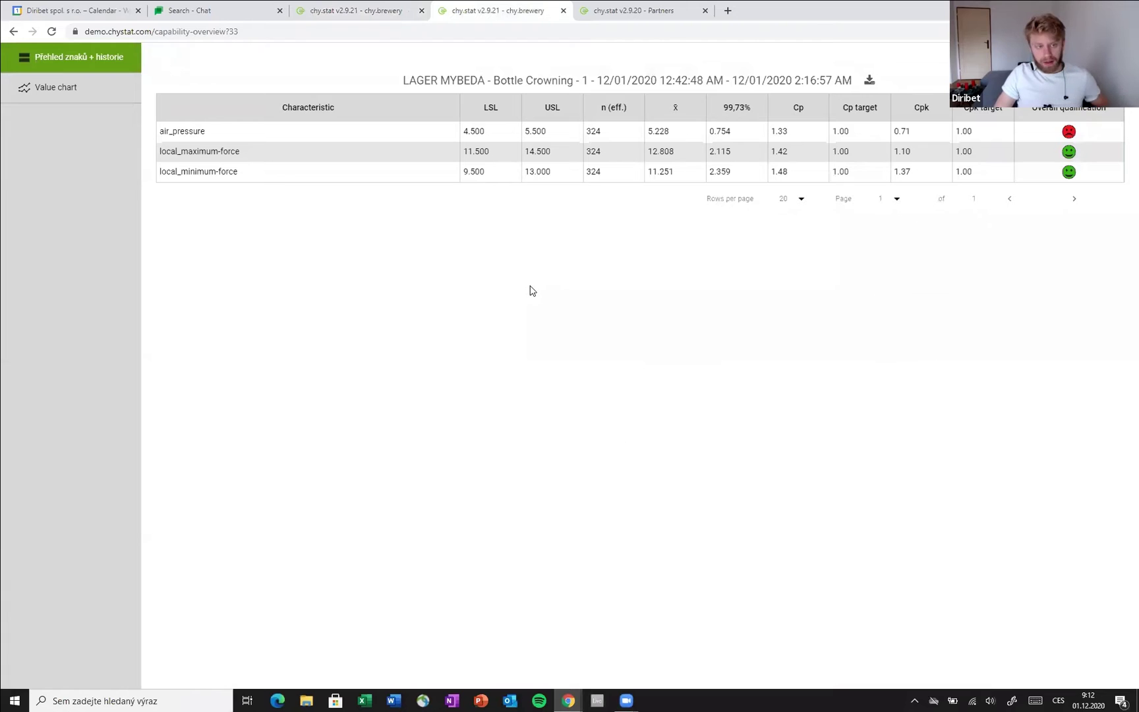
{"action": "key", "text": "F5"}
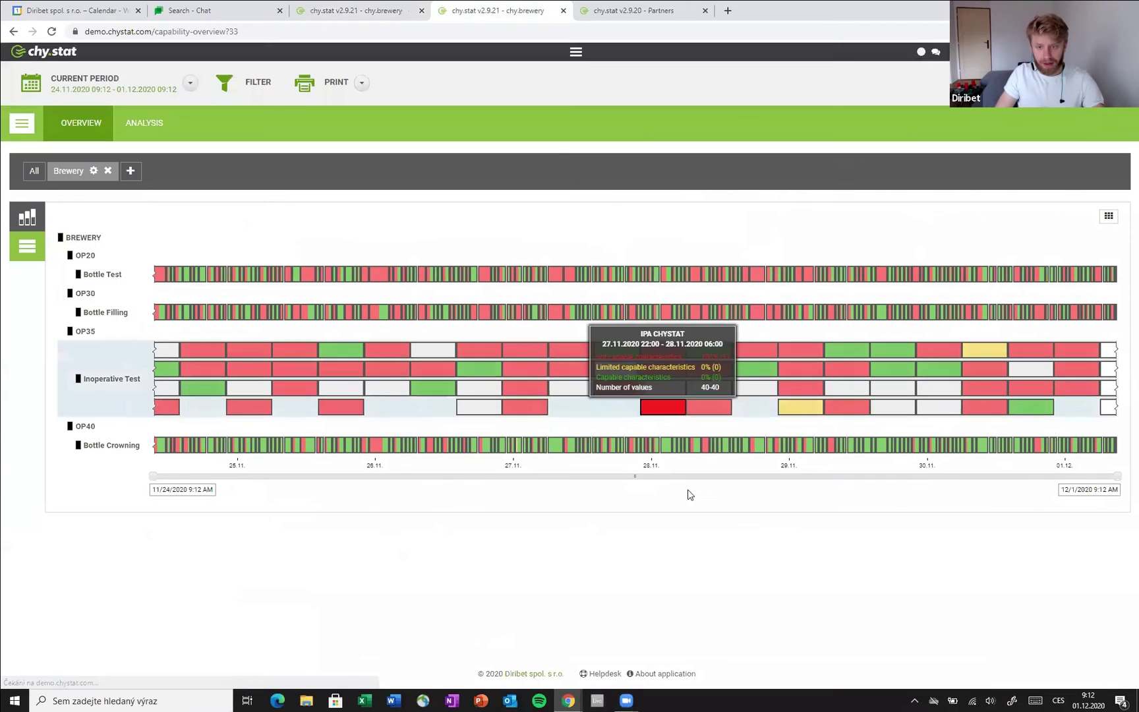
{"action": "left_click_drag", "start_coordinate": [159, 480], "coordinate": [1038, 508]}
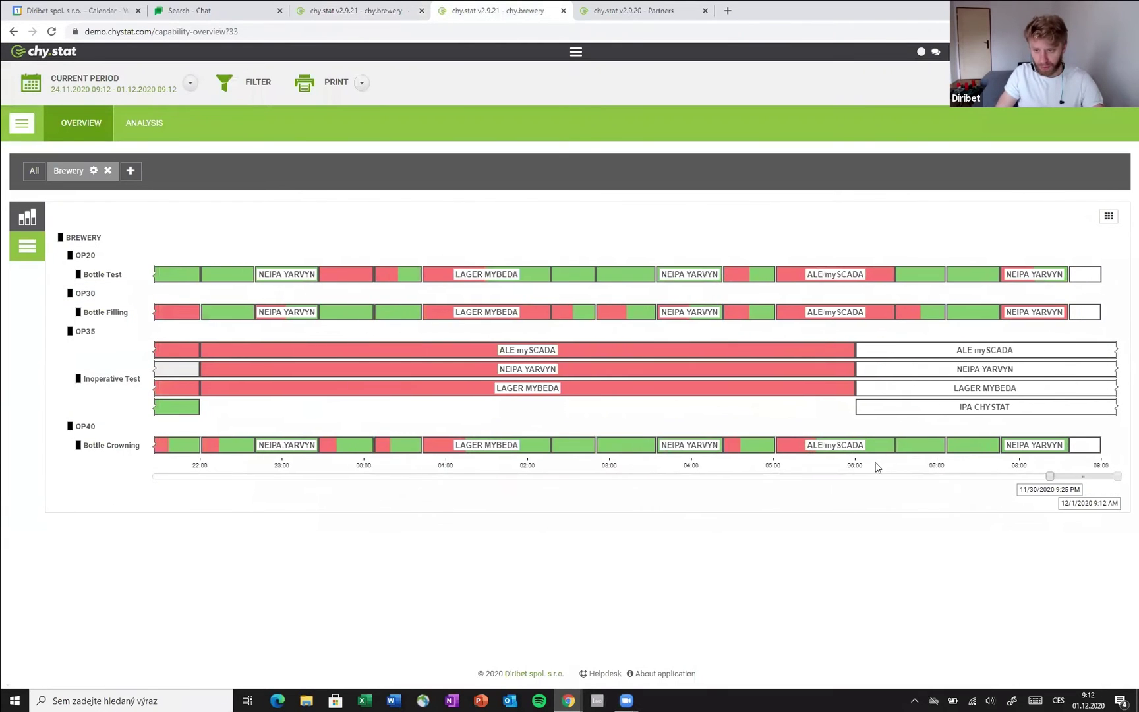
{"action": "left_click", "coordinate": [847, 453]}
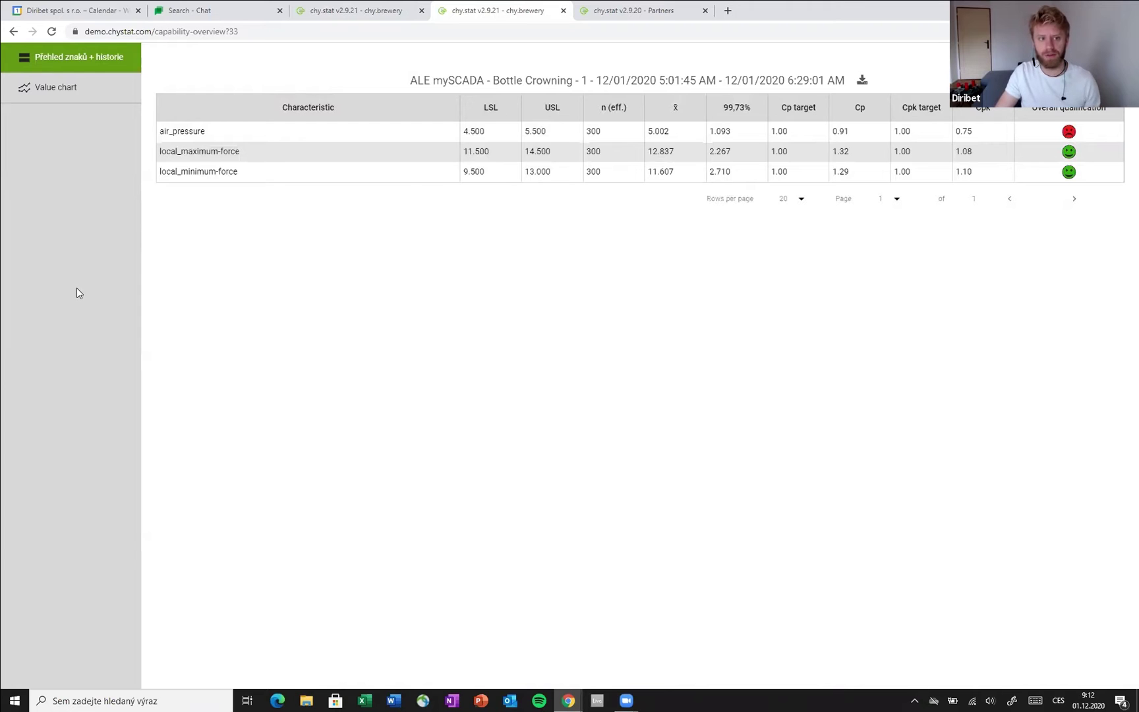
- Open the Přehled znaků + historie detail tab from the Capability overview settings
{"action": "left_click", "coordinate": [339, 8]}
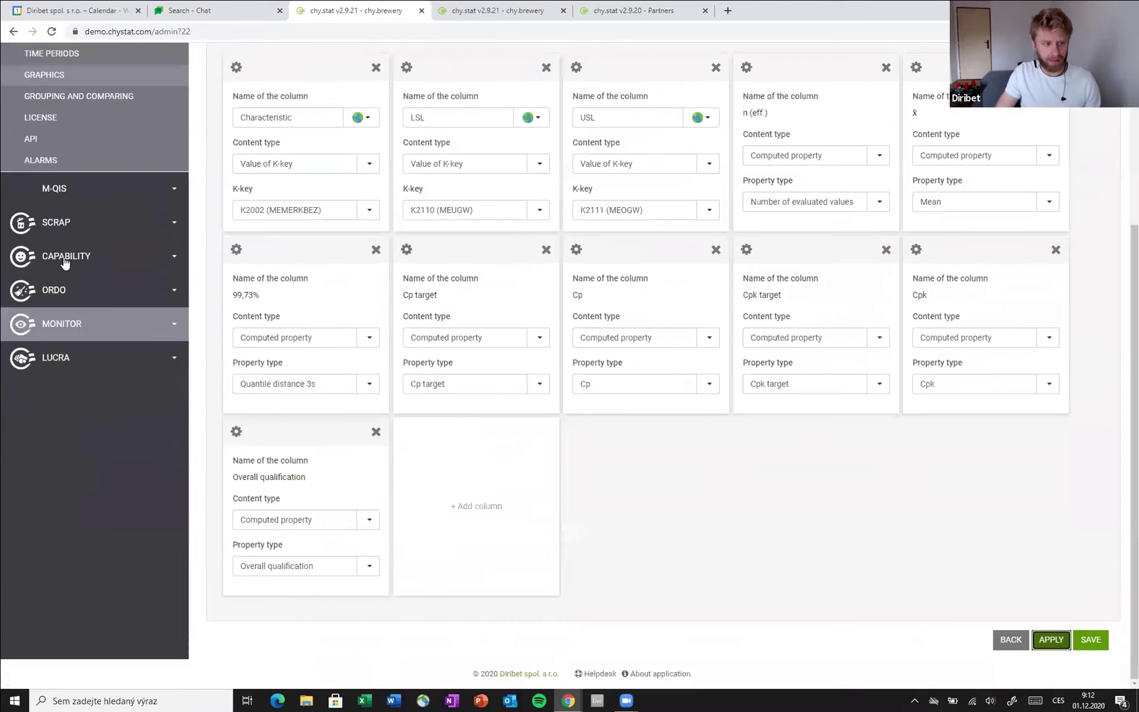
{"action": "left_click", "coordinate": [65, 257]}
{"action": "scroll", "coordinate": [58, 277], "scroll_direction": "up", "scroll_amount": 4}
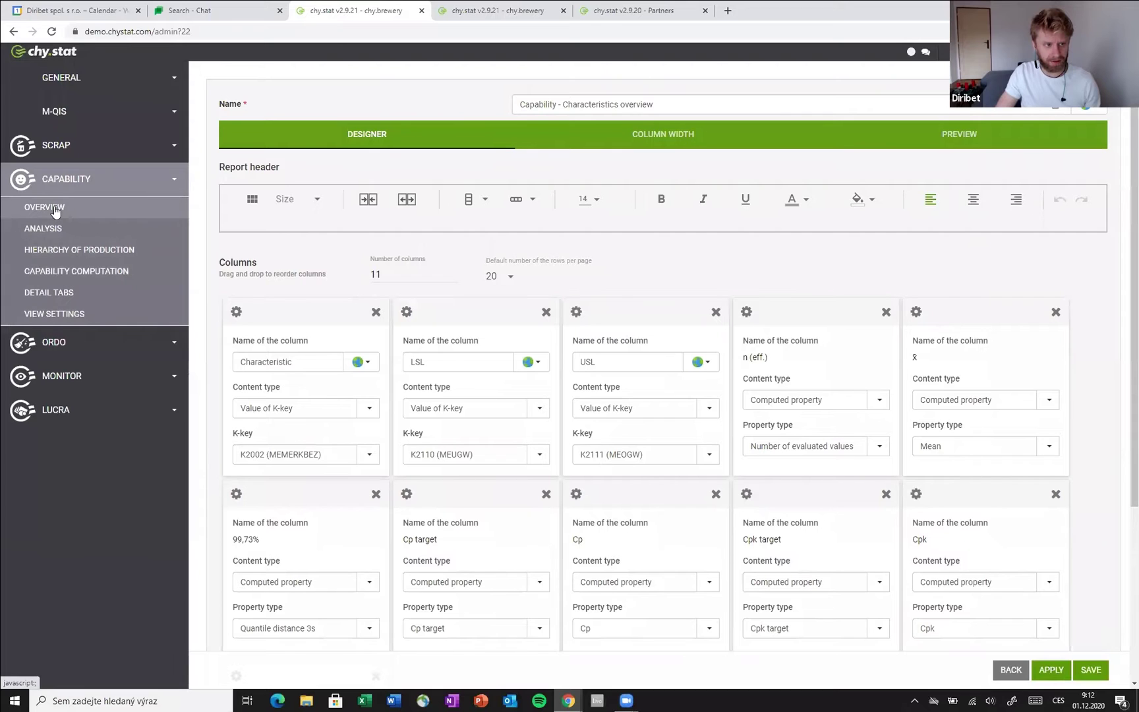
{"action": "left_click", "coordinate": [55, 209]}
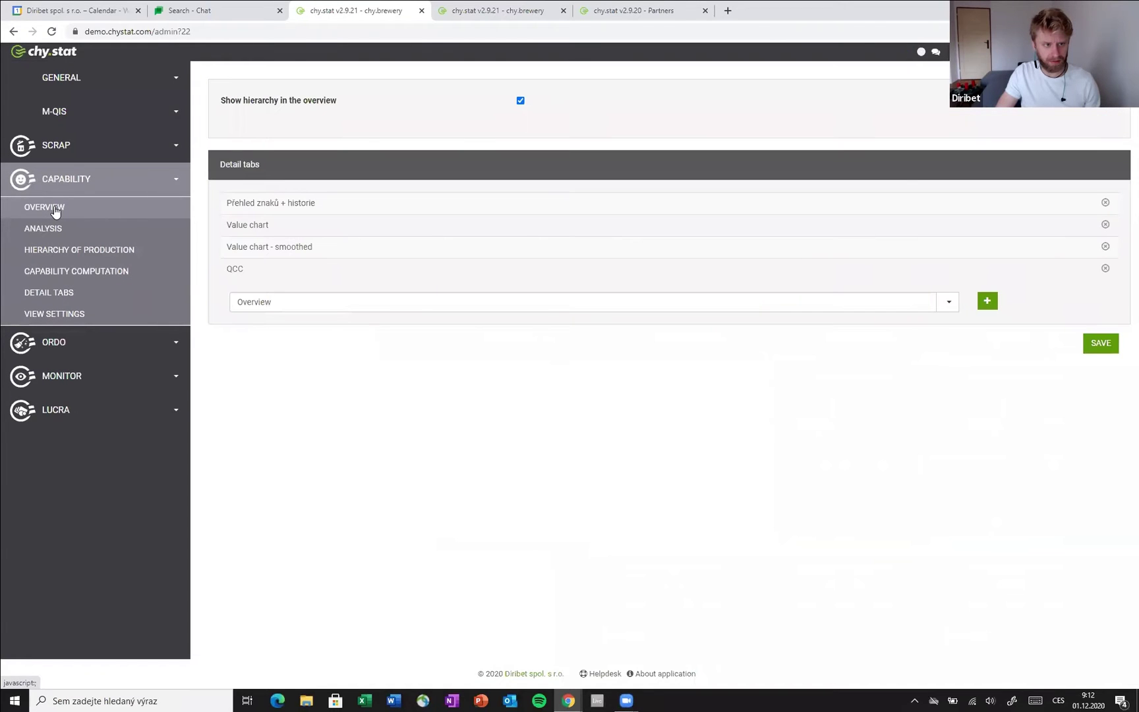
{"action": "left_click", "coordinate": [293, 205]}
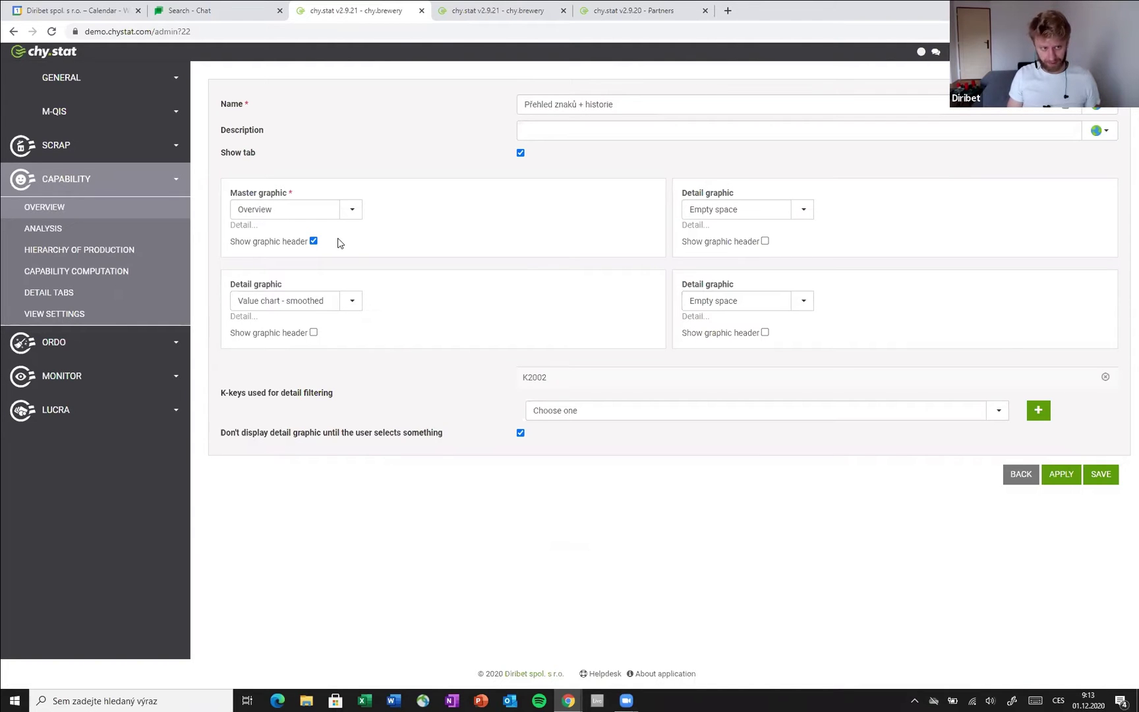
- View the types offered for a new Capability detail tab and reopen the Přehled znaků + historie tab settings
{"action": "left_click", "coordinate": [103, 293]}
{"action": "left_click", "coordinate": [946, 303]}
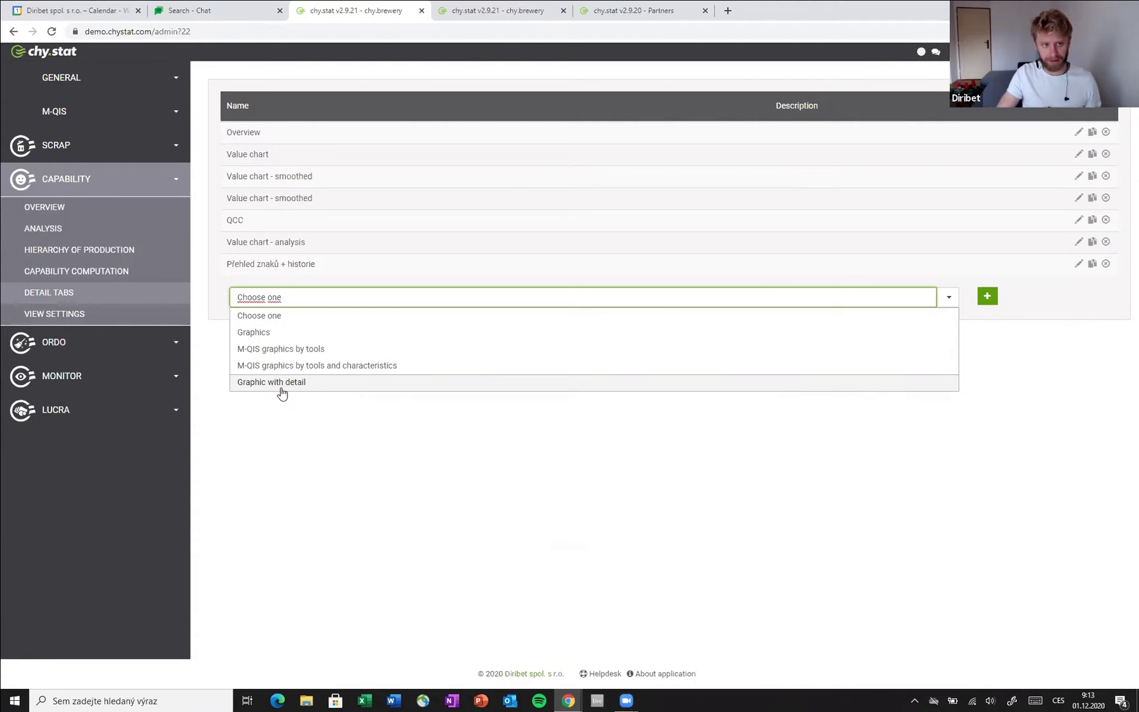
{"action": "left_click", "coordinate": [83, 203]}
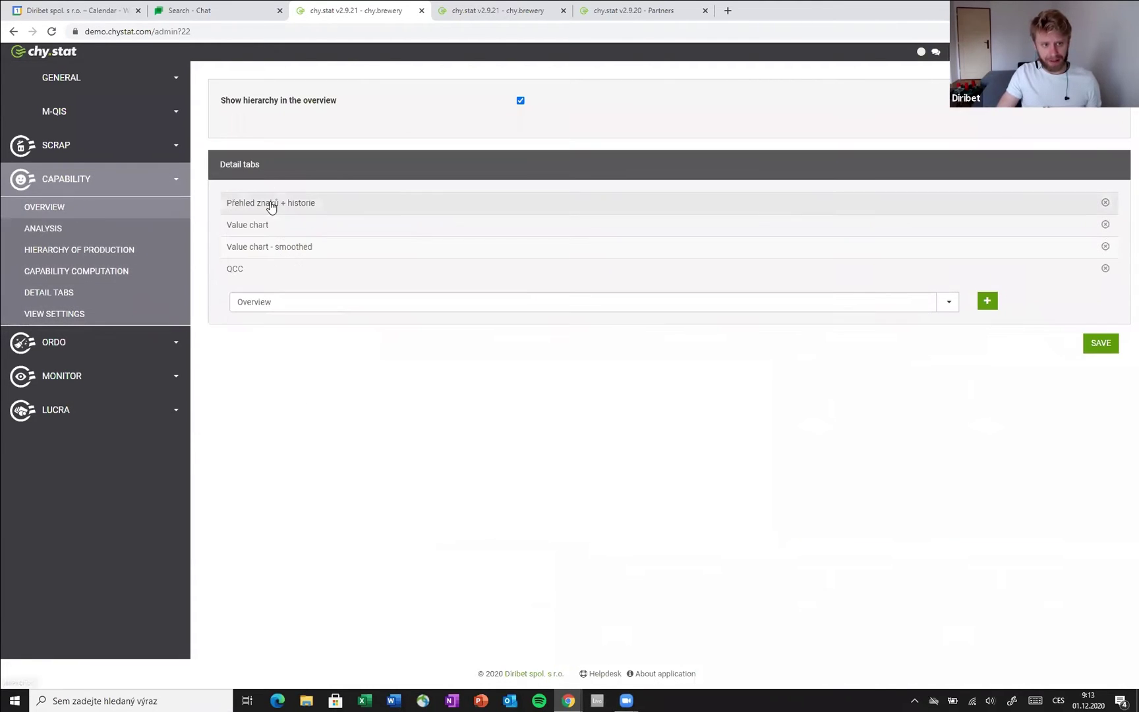
{"action": "left_click", "coordinate": [270, 204]}
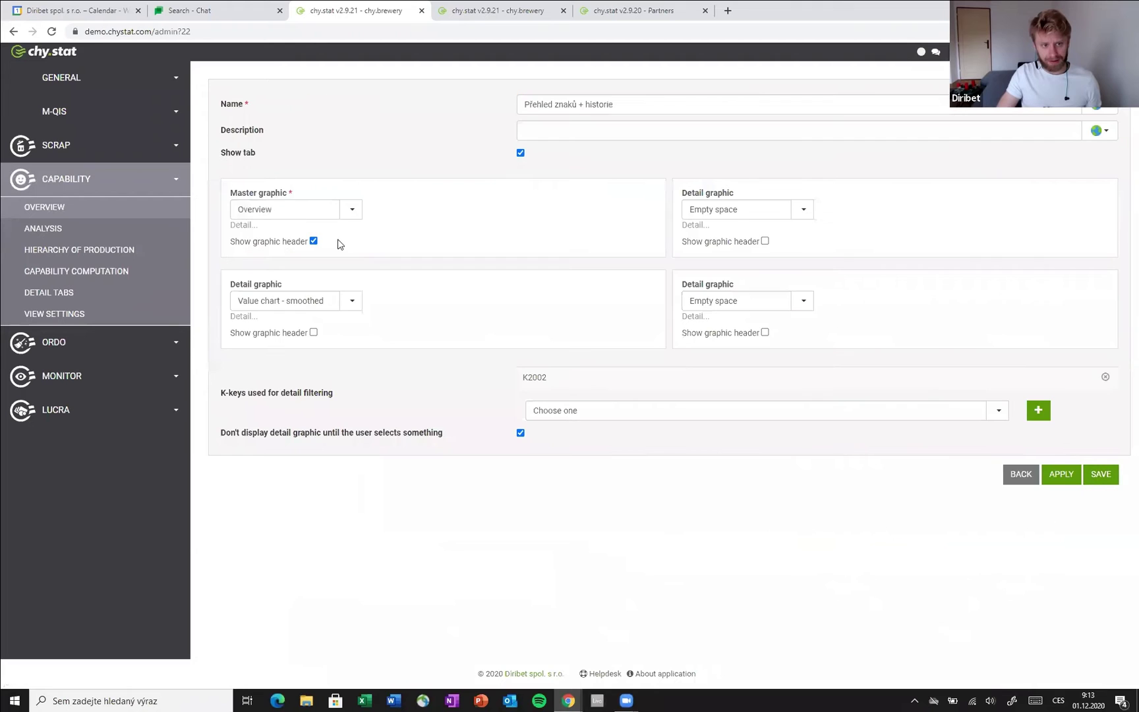
- Check the master graphic of the Přehled znaků + historie tab and compare it with the ALE mySCADA detail view
{"action": "double_click", "coordinate": [277, 209]}
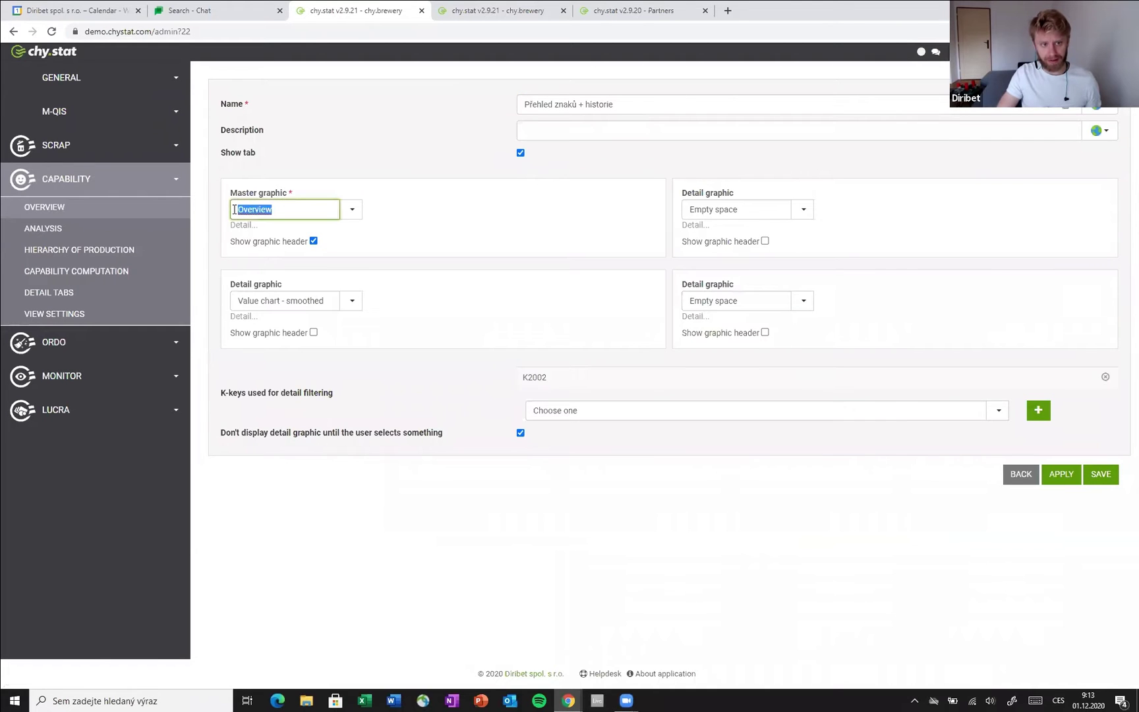
{"action": "left_click", "coordinate": [284, 211]}
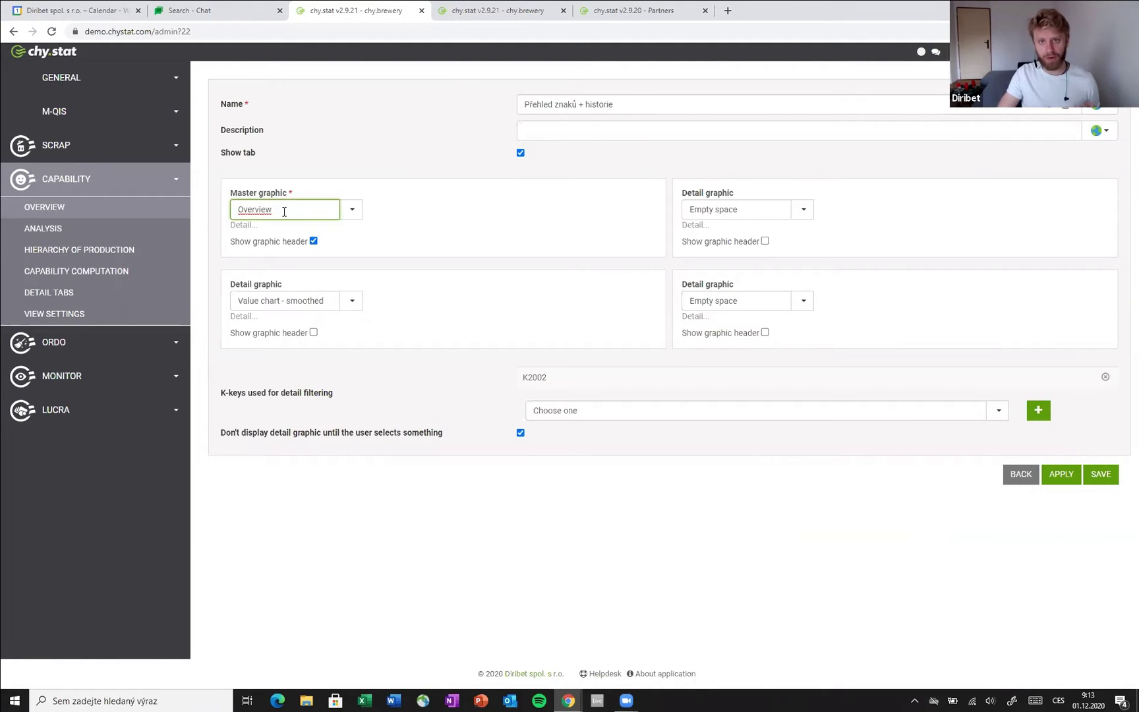
{"action": "left_click", "coordinate": [495, 11]}
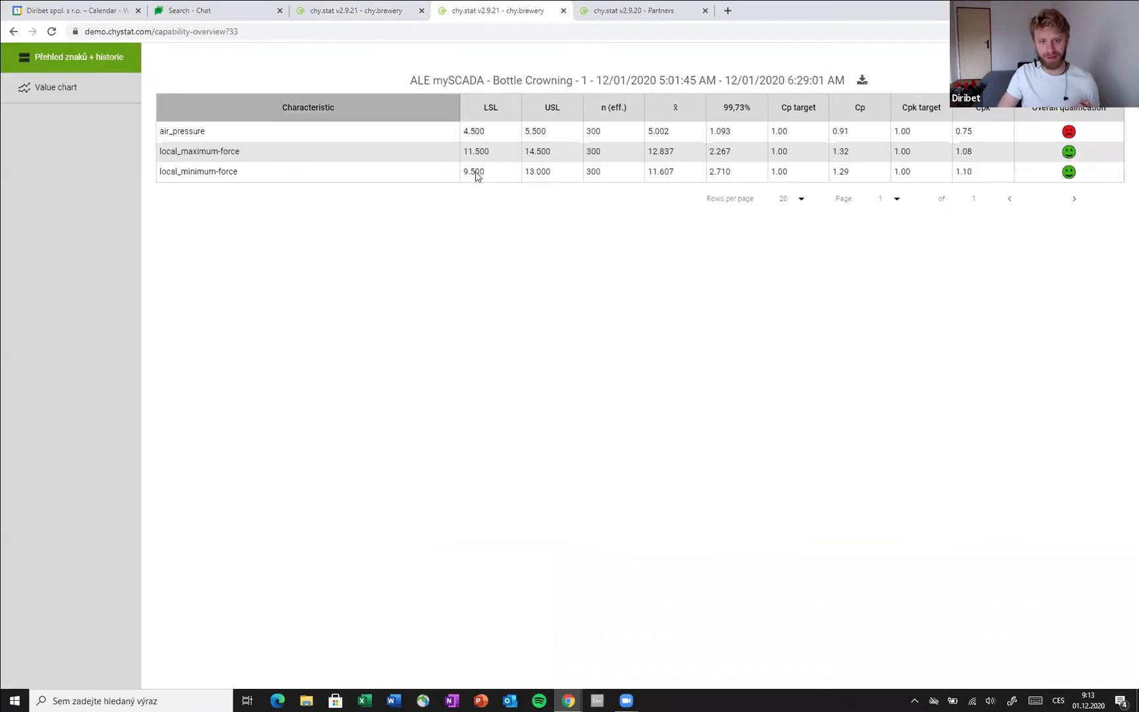
- Check the detail graphic chosen in the Přehled znaků + historie tab settings against the ALE mySCADA detail view
{"action": "left_click", "coordinate": [383, 10]}
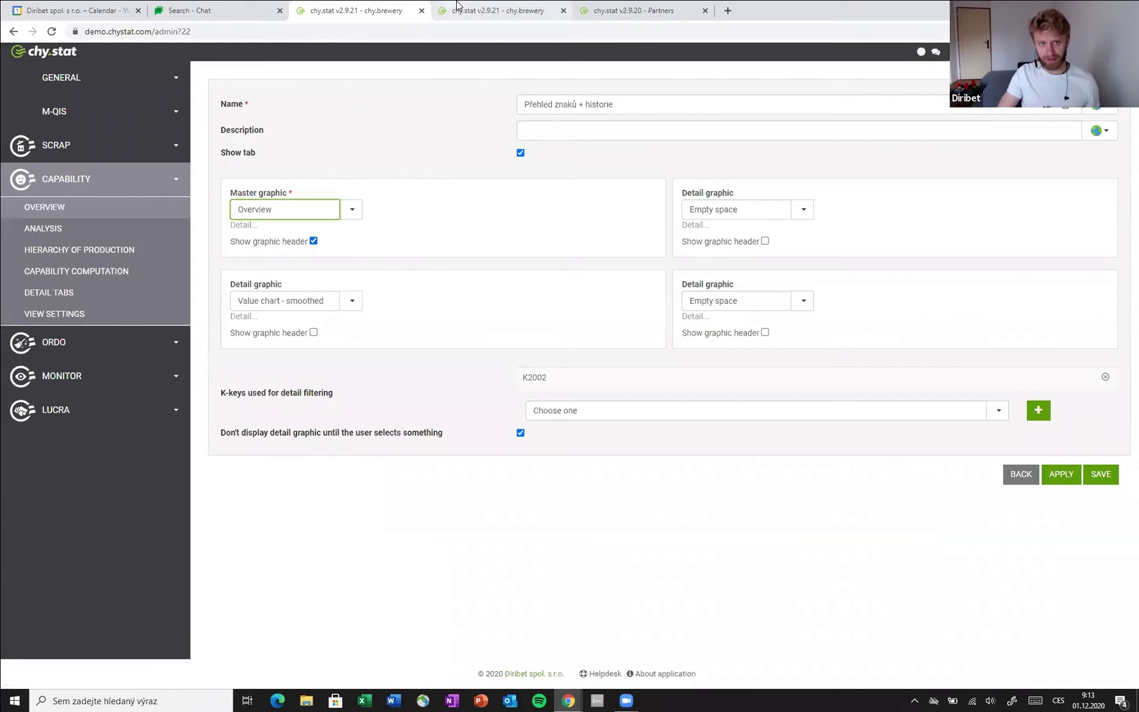
{"action": "left_click", "coordinate": [494, 11]}
{"action": "left_click", "coordinate": [350, 11]}
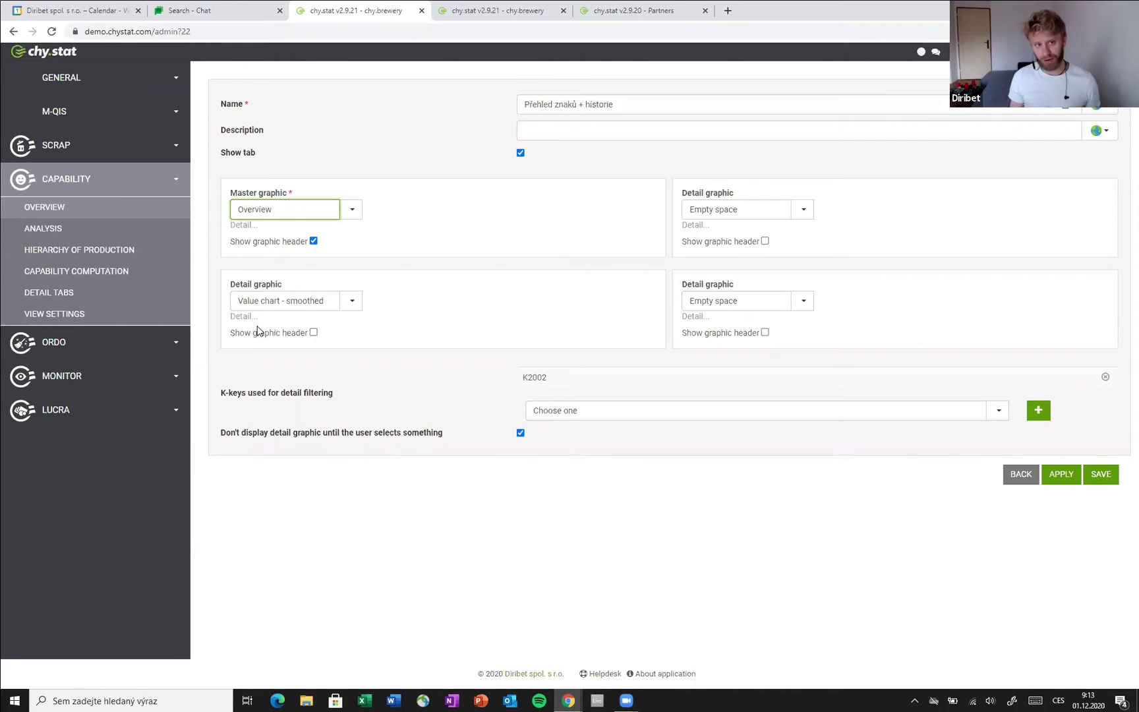
{"action": "left_click_drag", "start_coordinate": [229, 290], "coordinate": [289, 292]}
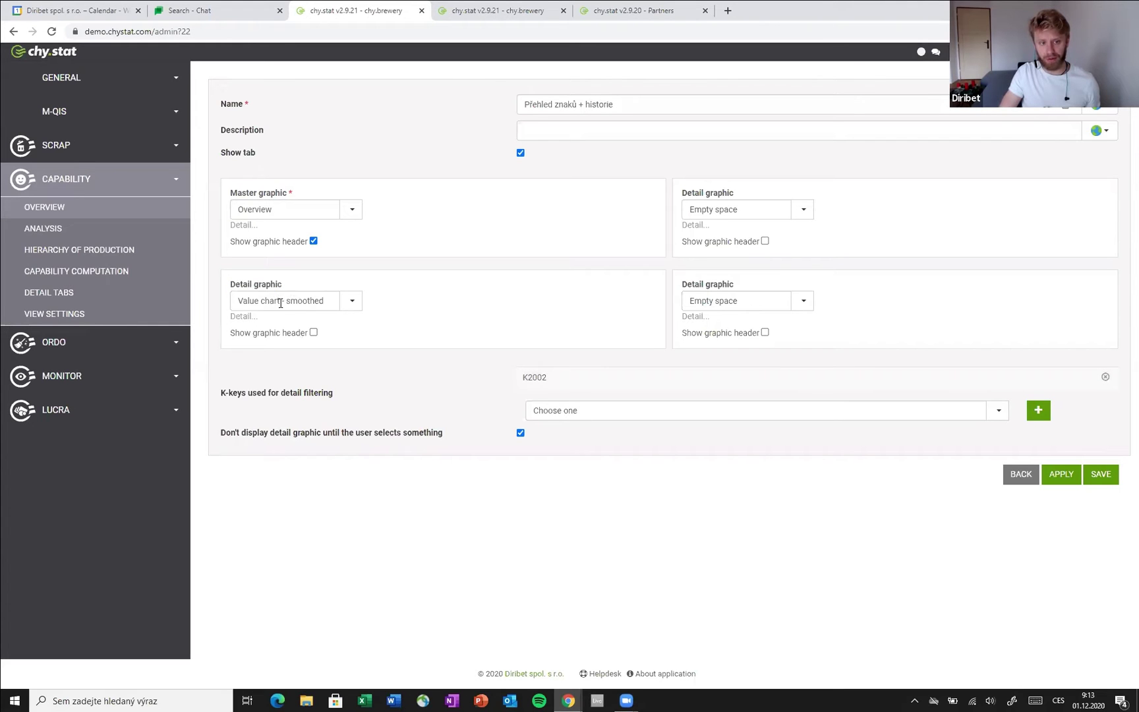
- Show the value charts for air_pressure and local_maximum-force in the ALE mySCADA Bottle Crowning detail
{"action": "key", "text": "ctrl+Tab"}
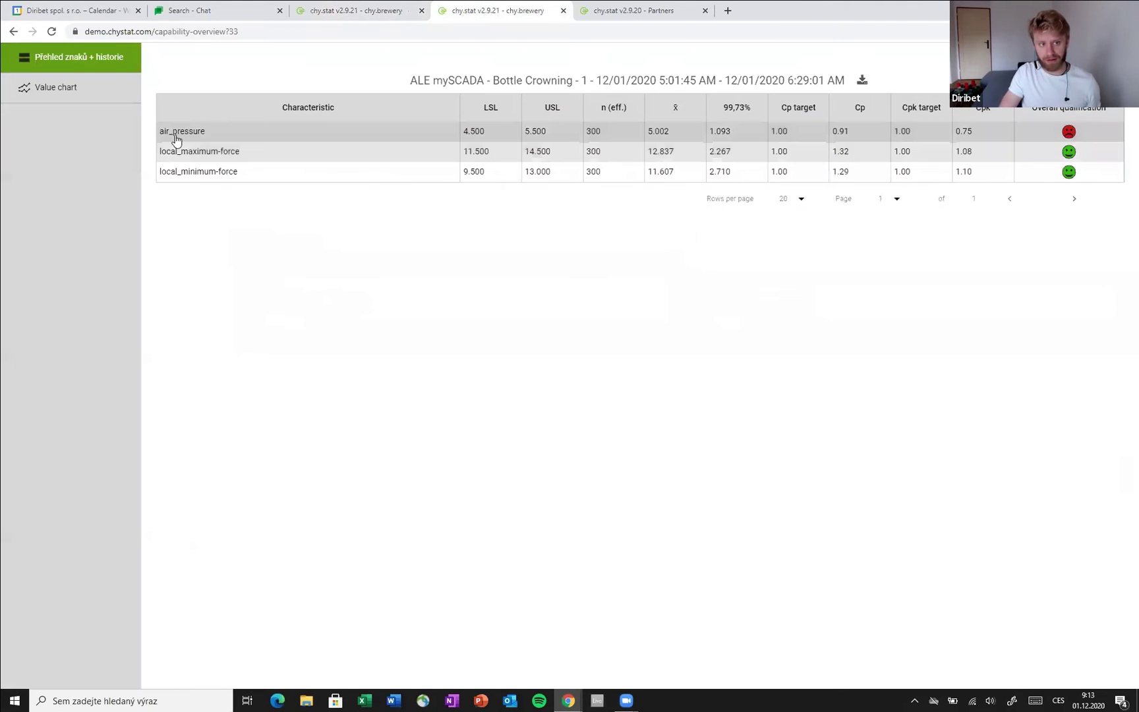
{"action": "left_click", "coordinate": [176, 135]}
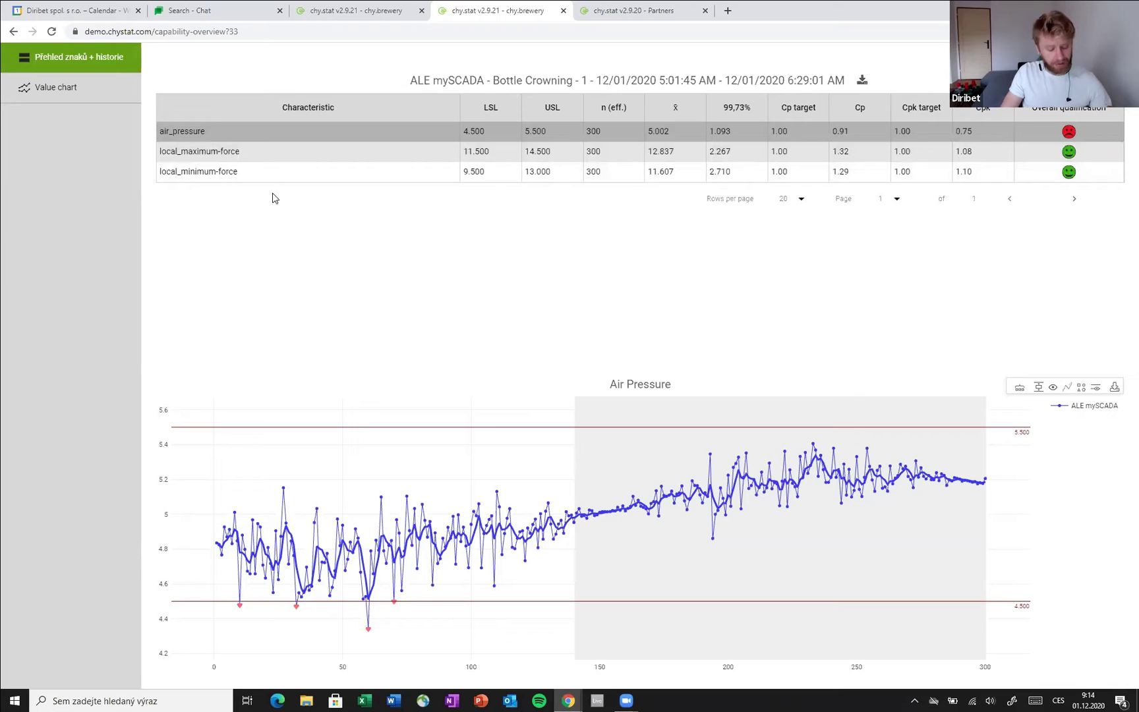
{"action": "left_click", "coordinate": [235, 159]}
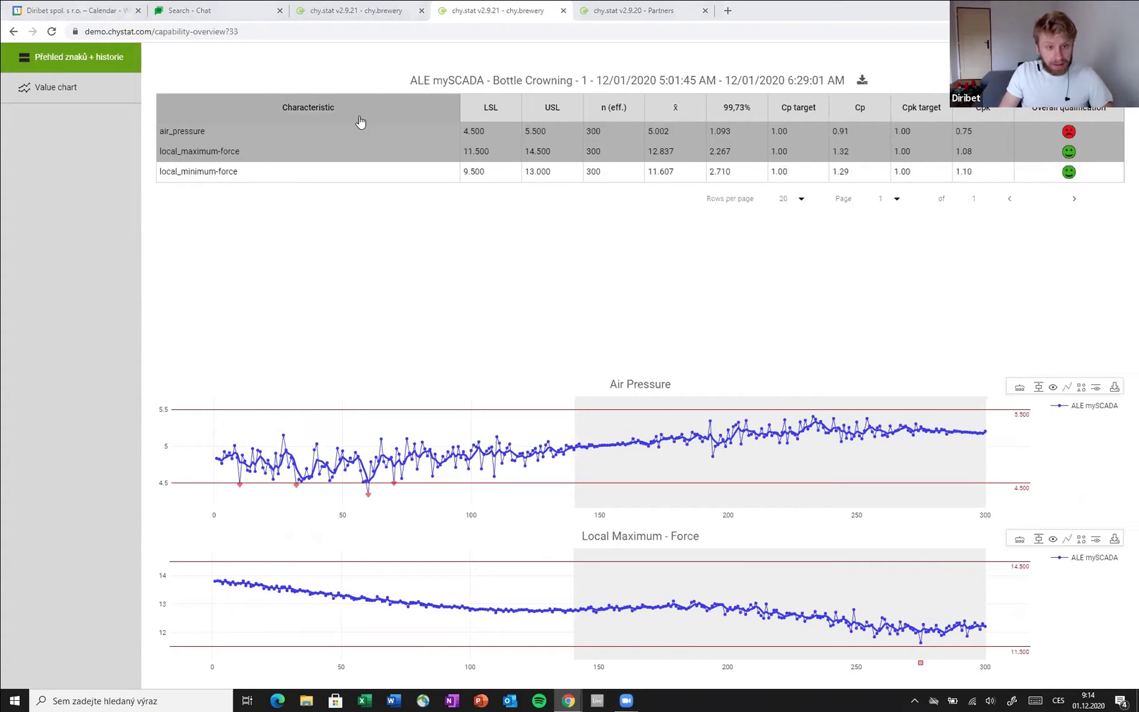
{"action": "key", "text": "alt+Tab"}
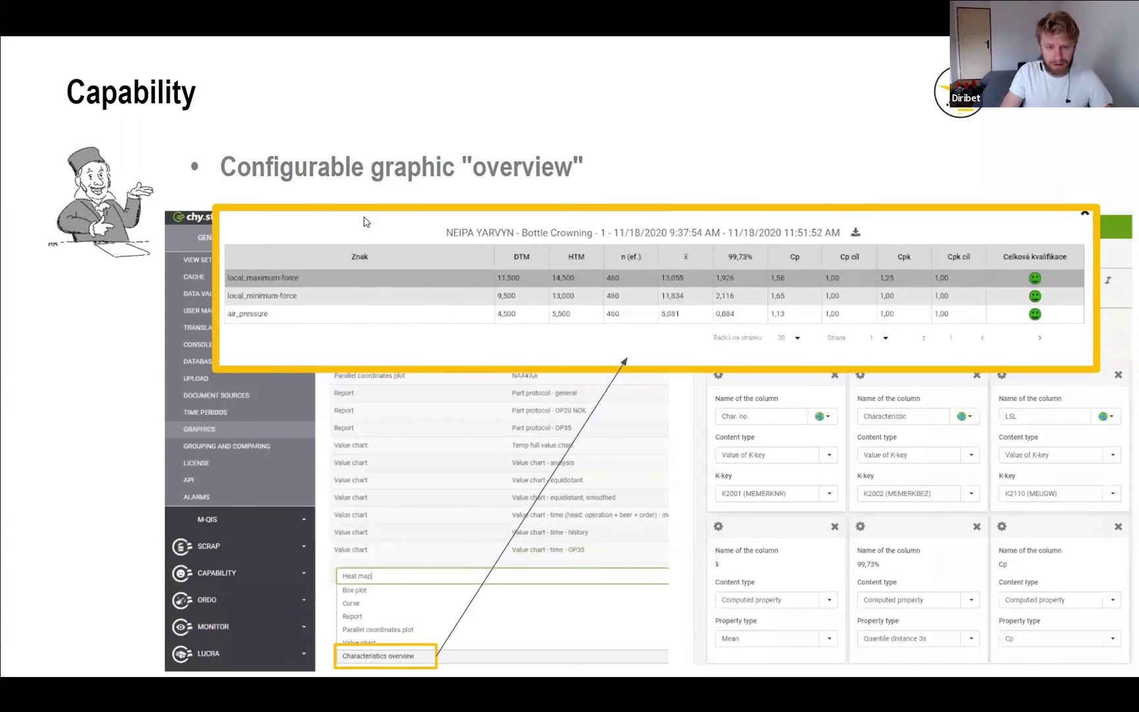
{"action": "key", "text": "Left"}
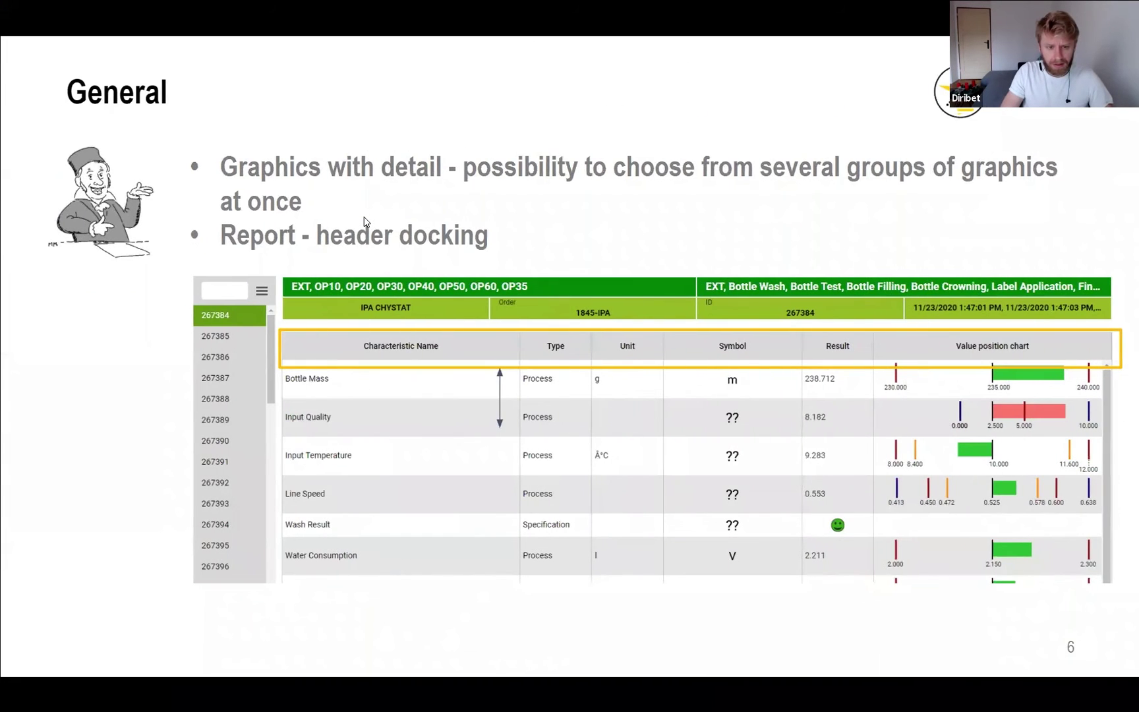
{"action": "key", "text": "Right"}
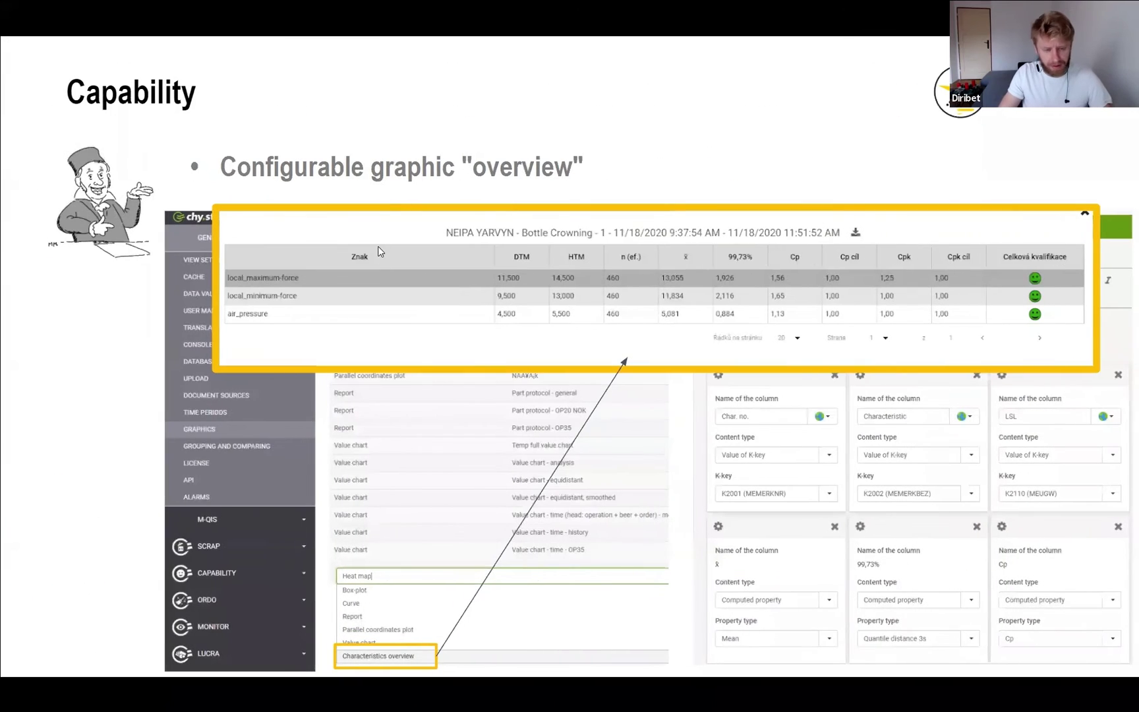
{"action": "key", "text": "alt+Tab"}
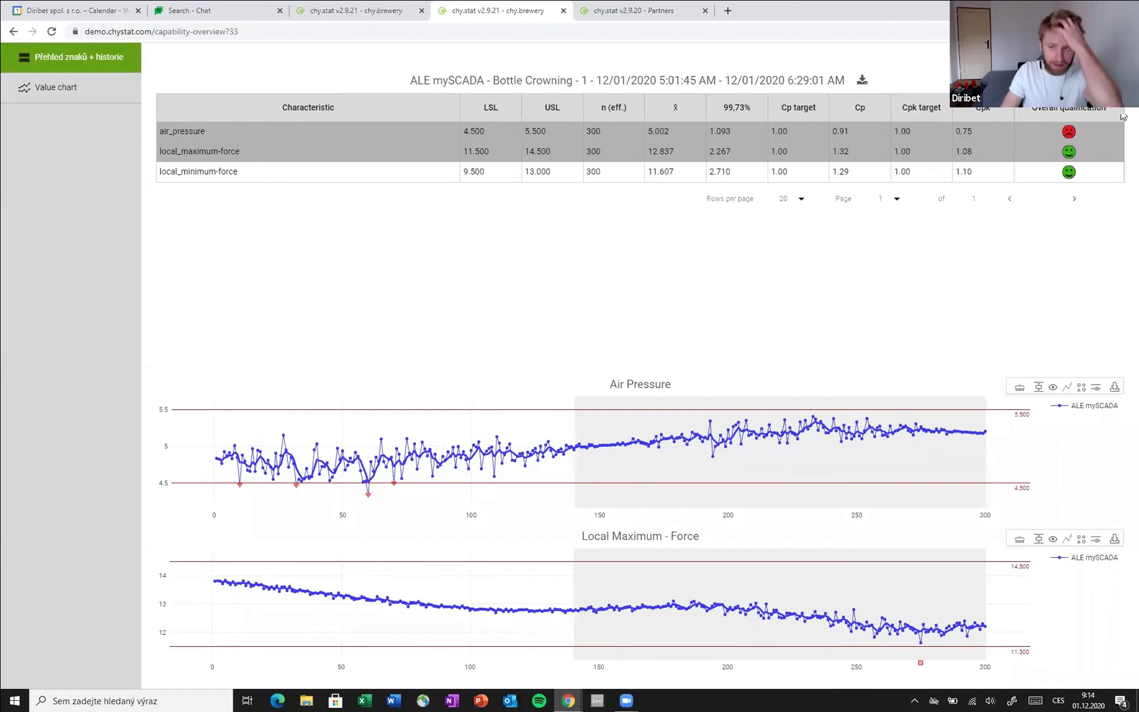
- Add the LAGER MYBEDA Bottle Crowning run to the ALE mySCADA selection and chart air_pressure for both products
{"action": "key", "text": "Escape"}
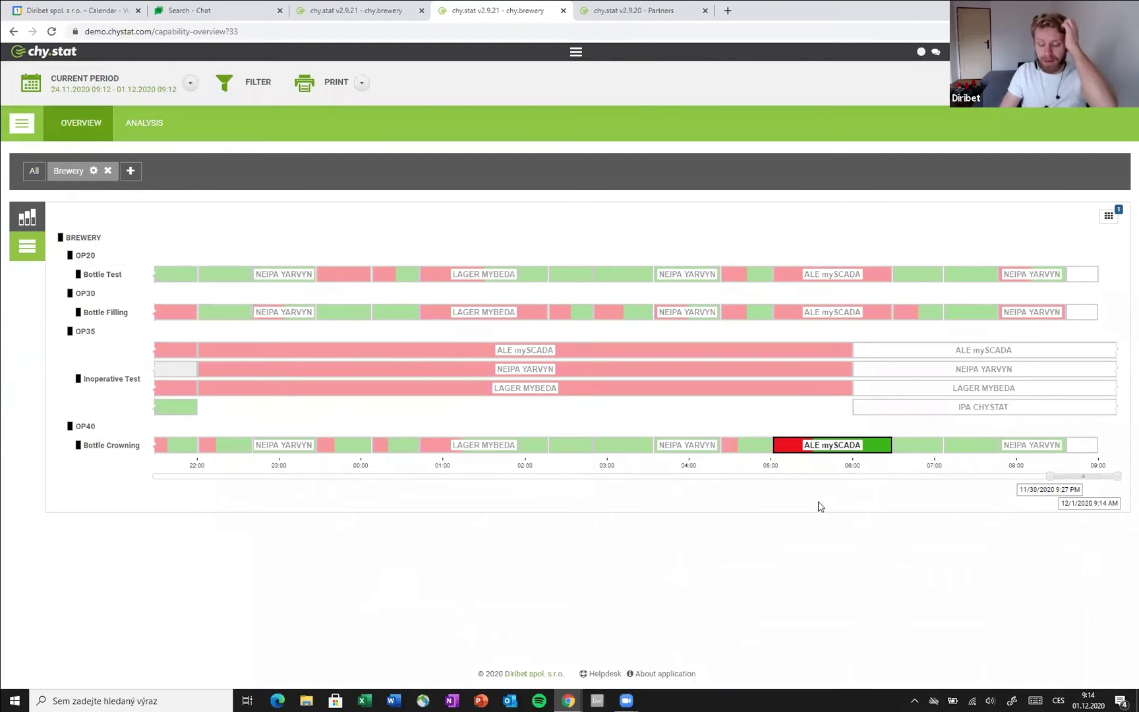
{"action": "mouse_move", "coordinate": [841, 451]}
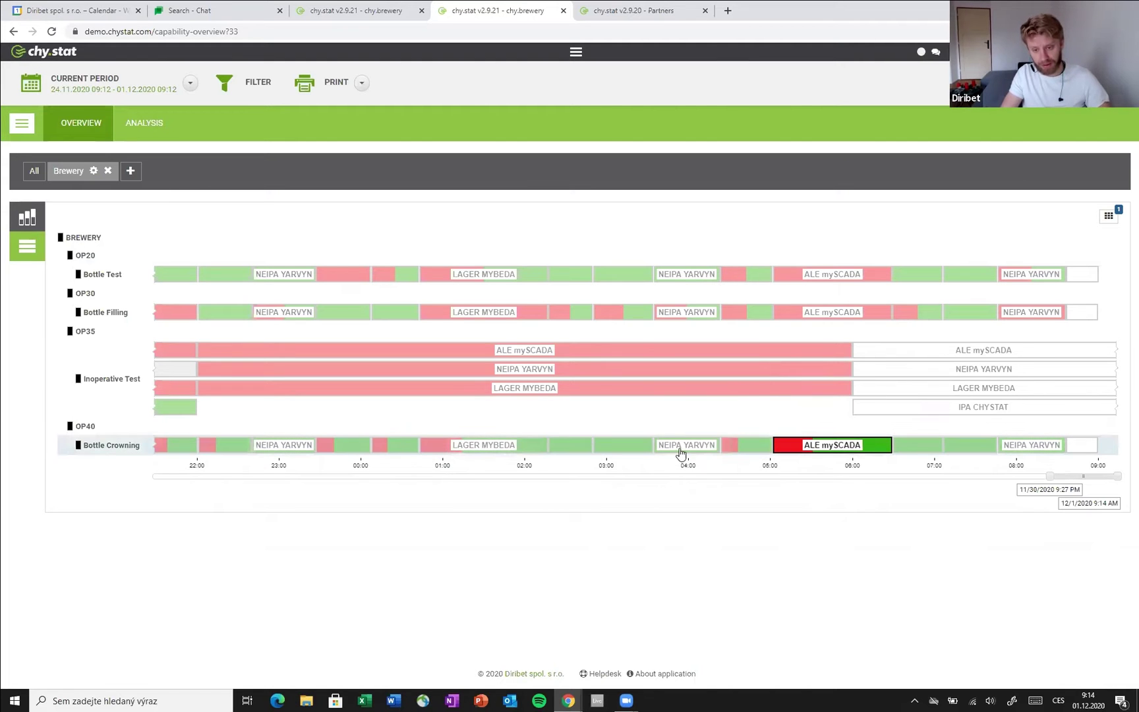
{"action": "mouse_move", "coordinate": [503, 453]}
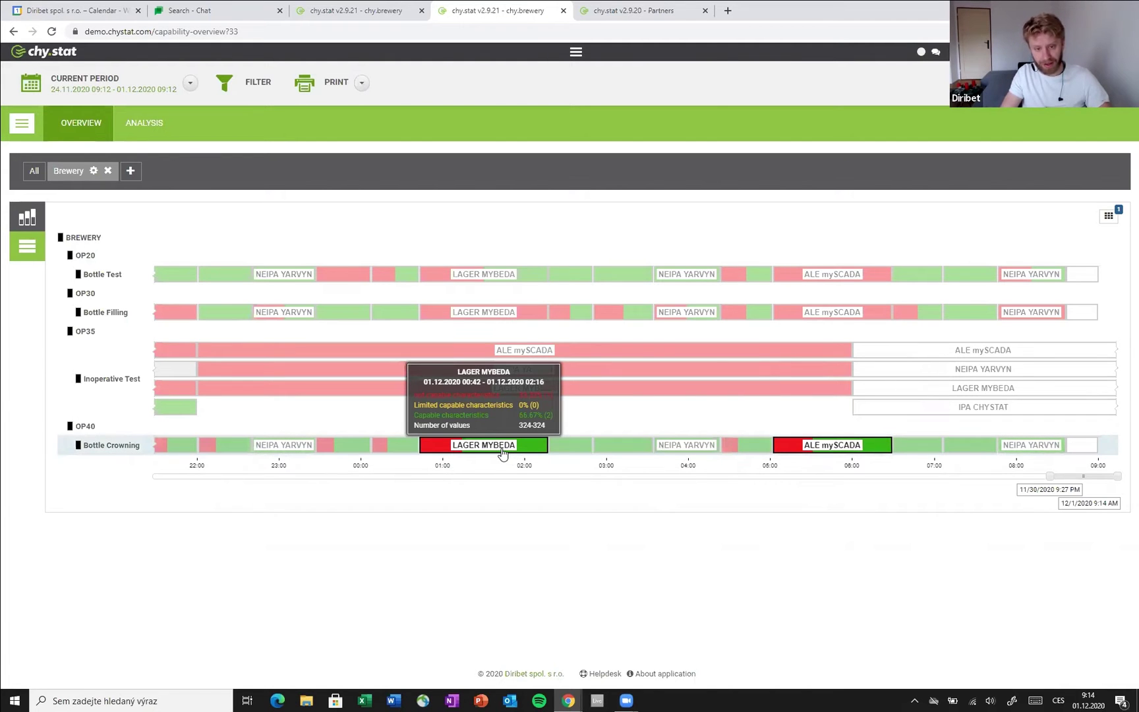
{"action": "left_click", "coordinate": [502, 452]}
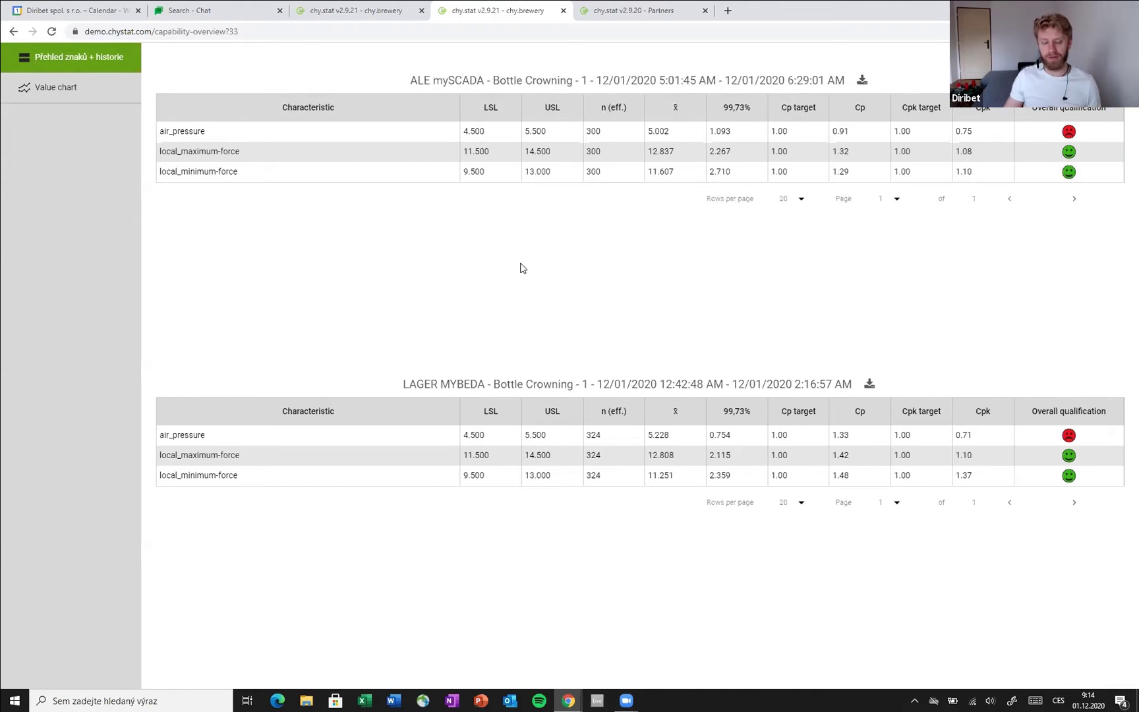
{"action": "left_click", "coordinate": [216, 132]}
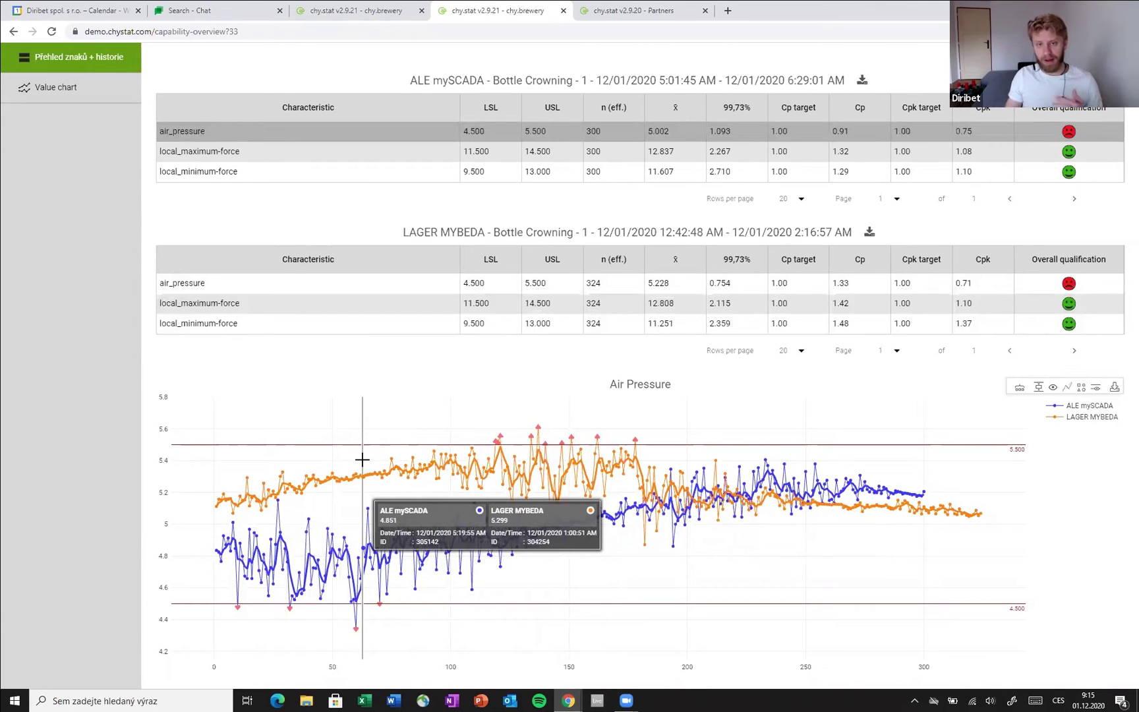
{"action": "left_click", "coordinate": [245, 293]}
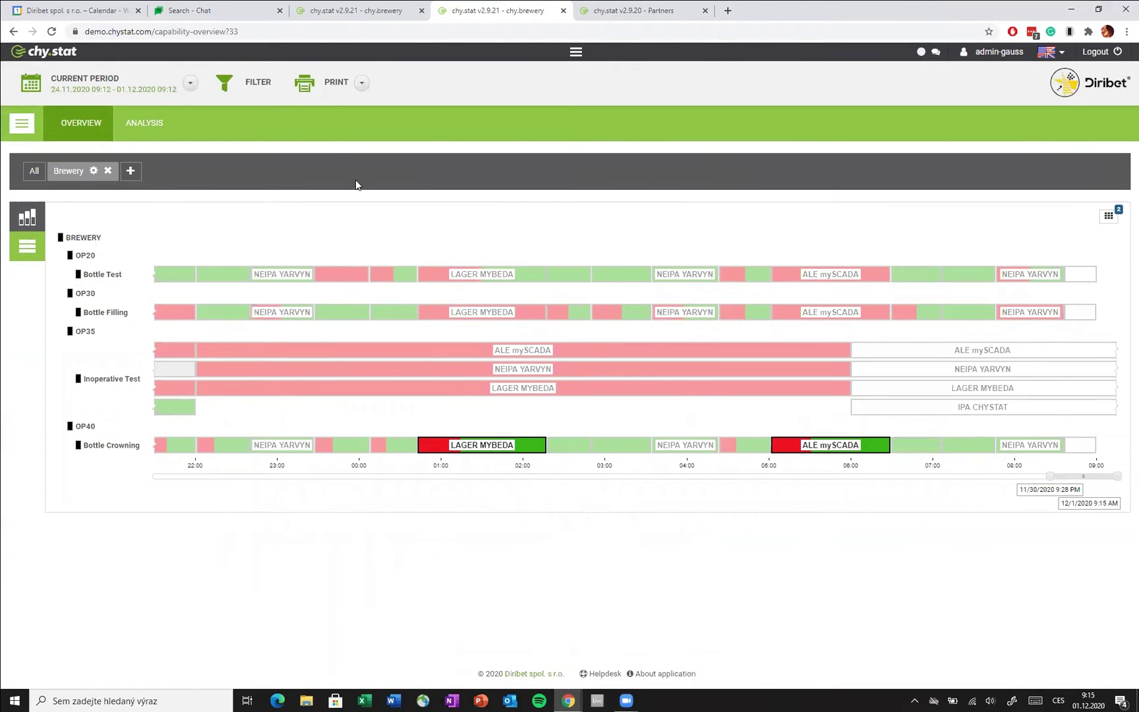
{"action": "key", "text": "alt+Tab"}
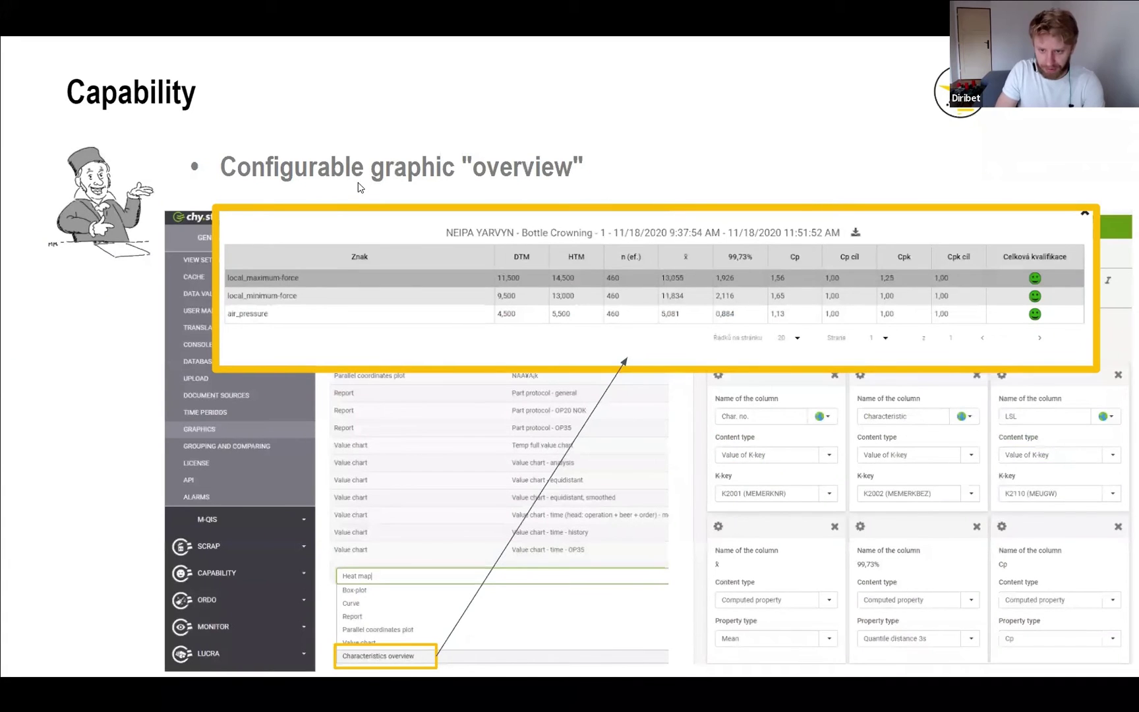
{"action": "key", "text": "Left"}
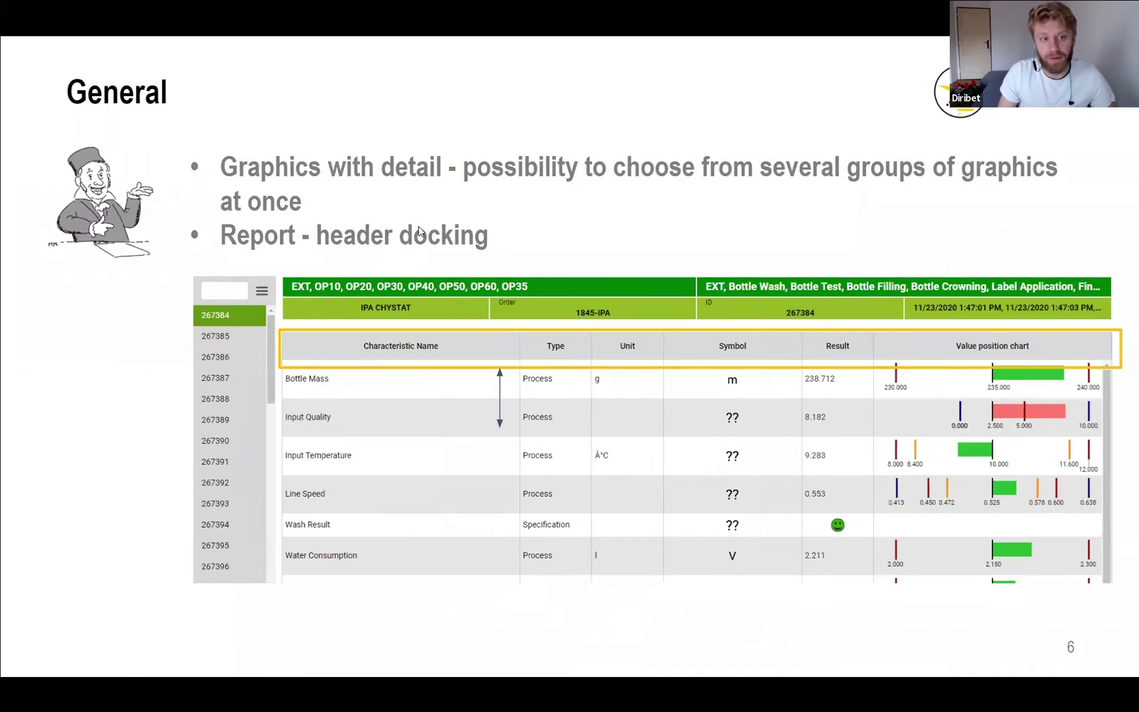
{"action": "key", "text": "alt+Tab"}
- Reopen the detail for both selected Bottle Crowning runs and chart air_pressure from ALE mySCADA and local_minimum-force from LAGER MYBEDA
{"action": "mouse_move", "coordinate": [537, 452]}
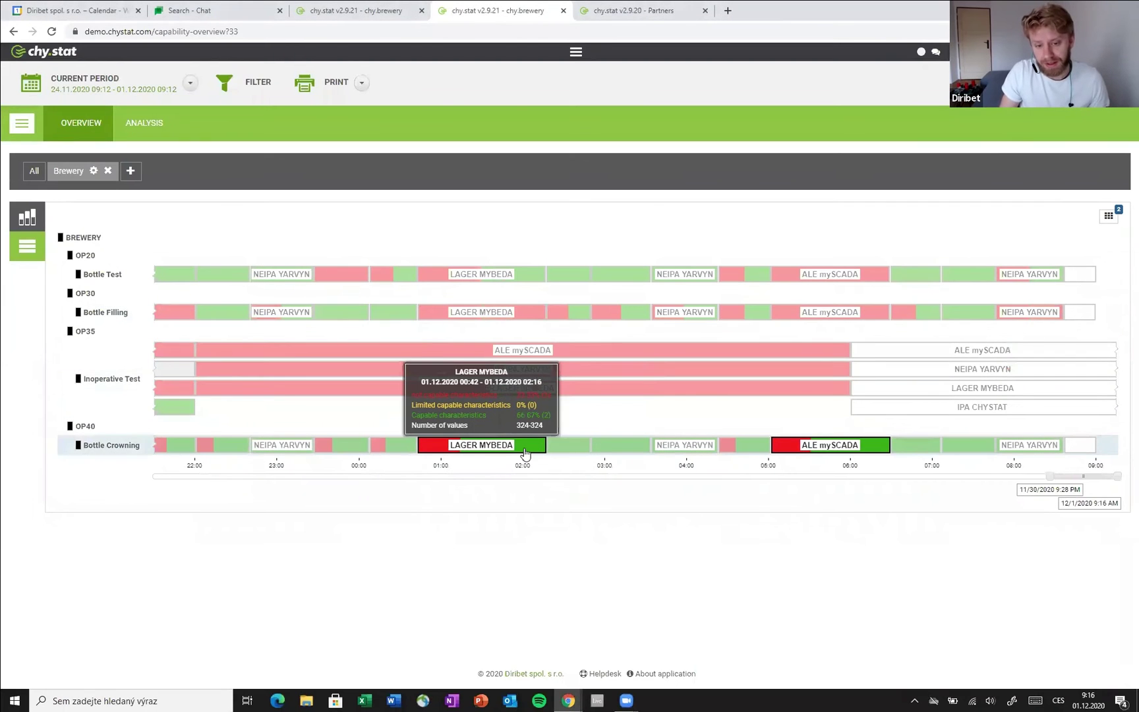
{"action": "left_click", "coordinate": [1109, 215]}
{"action": "left_click", "coordinate": [1081, 267]}
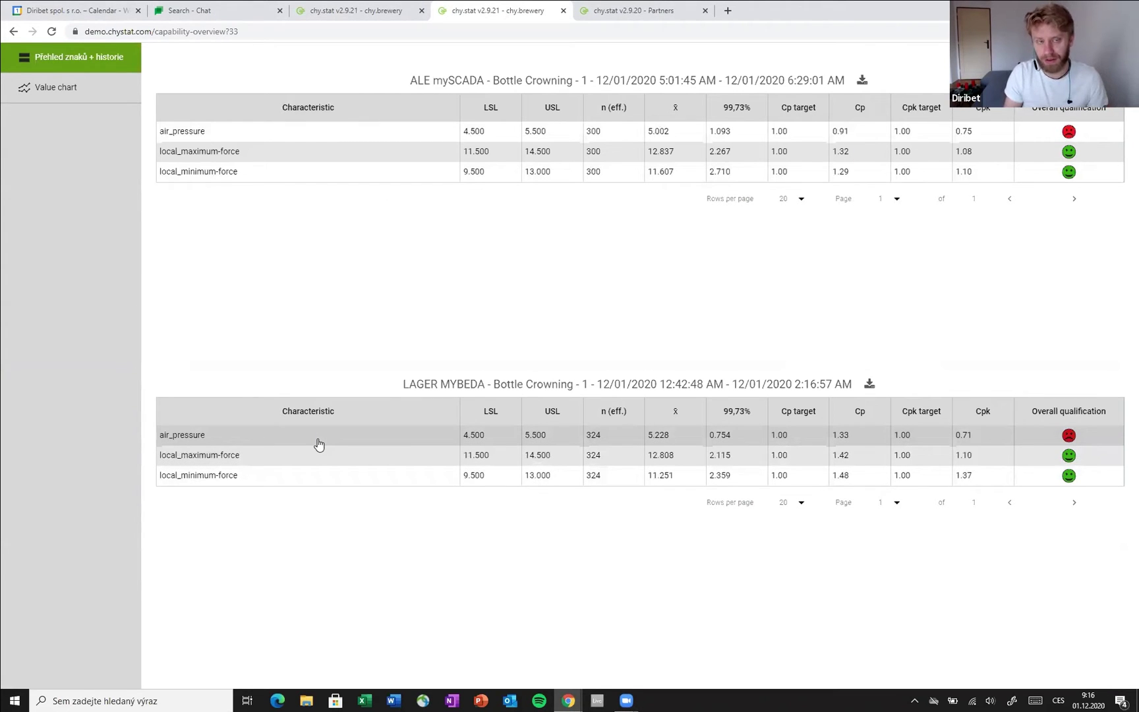
{"action": "left_click", "coordinate": [221, 134]}
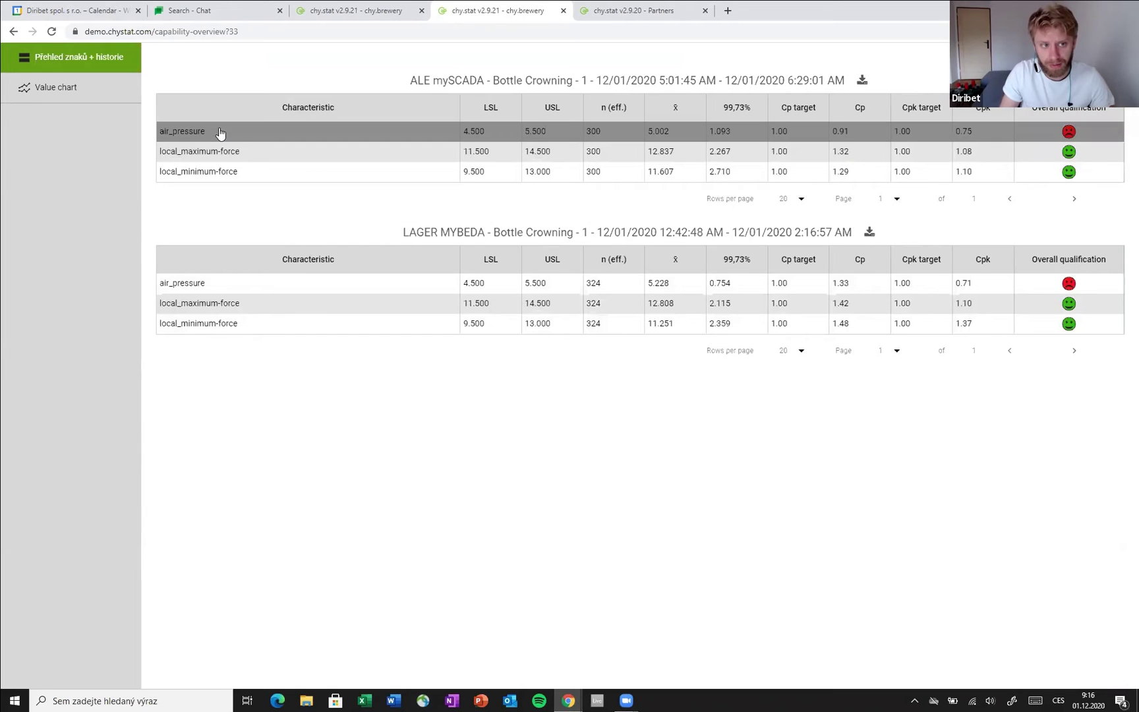
{"action": "left_click", "coordinate": [187, 328]}
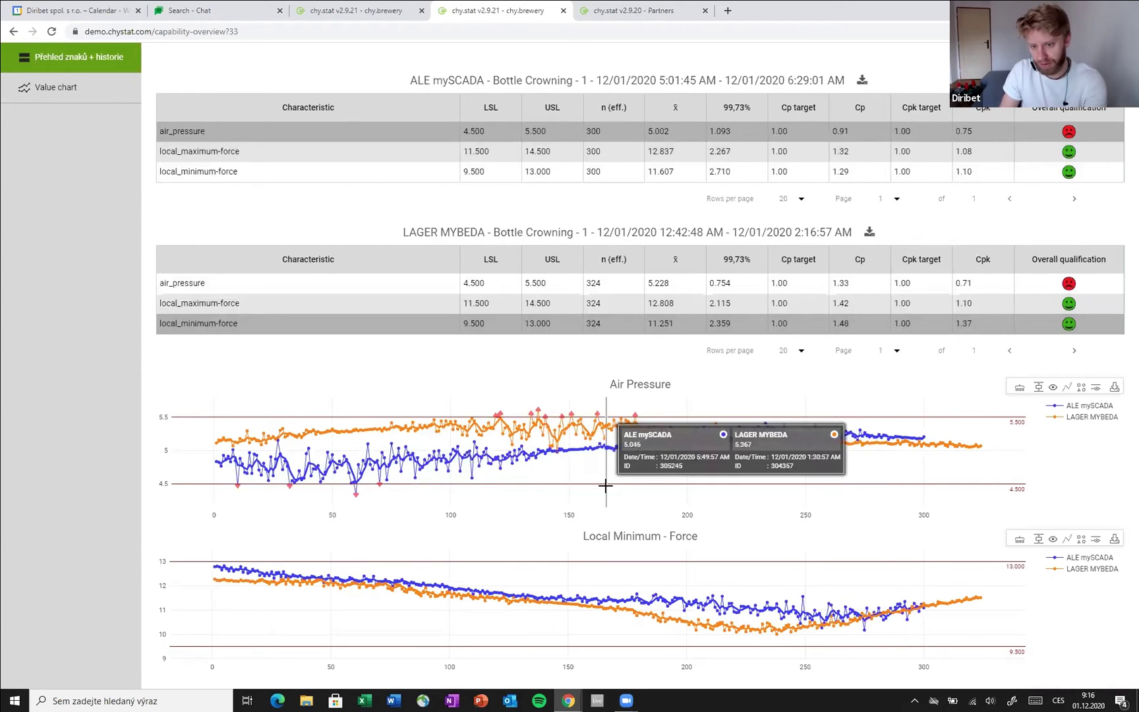
- Close the detail and replace the LAGER MYBEDA Bottle Crowning run in the selection with the ALE mySCADA Bottle Test run
{"action": "left_click", "coordinate": [1120, 57]}
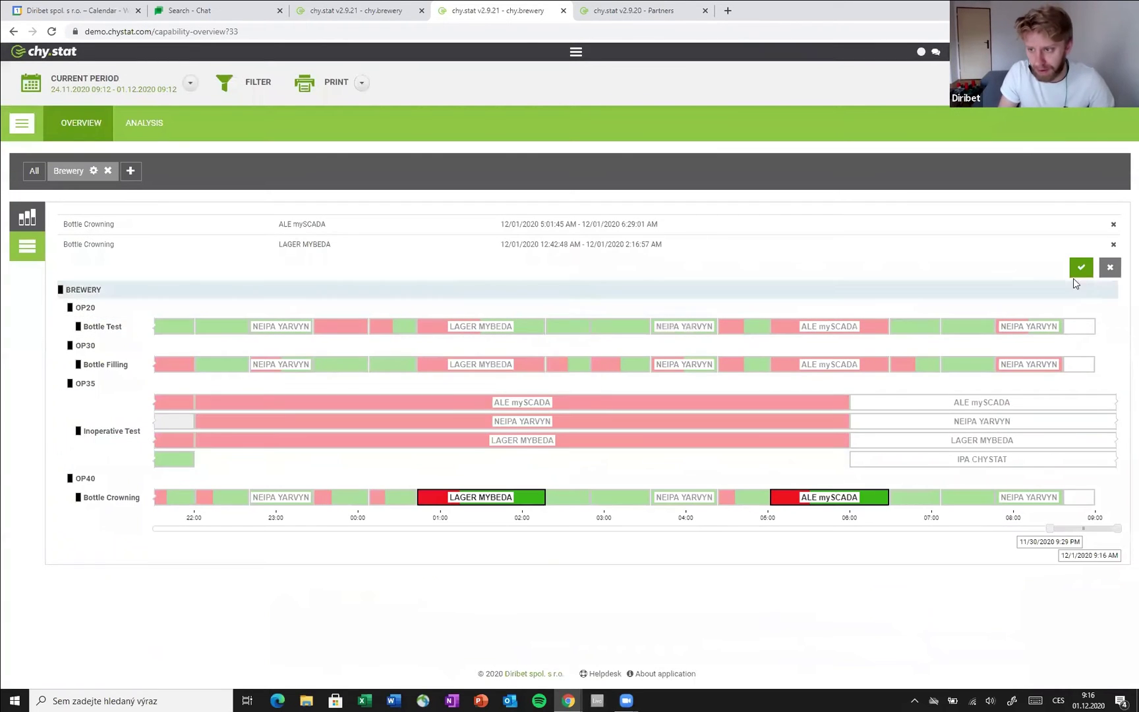
{"action": "left_click", "coordinate": [1113, 244]}
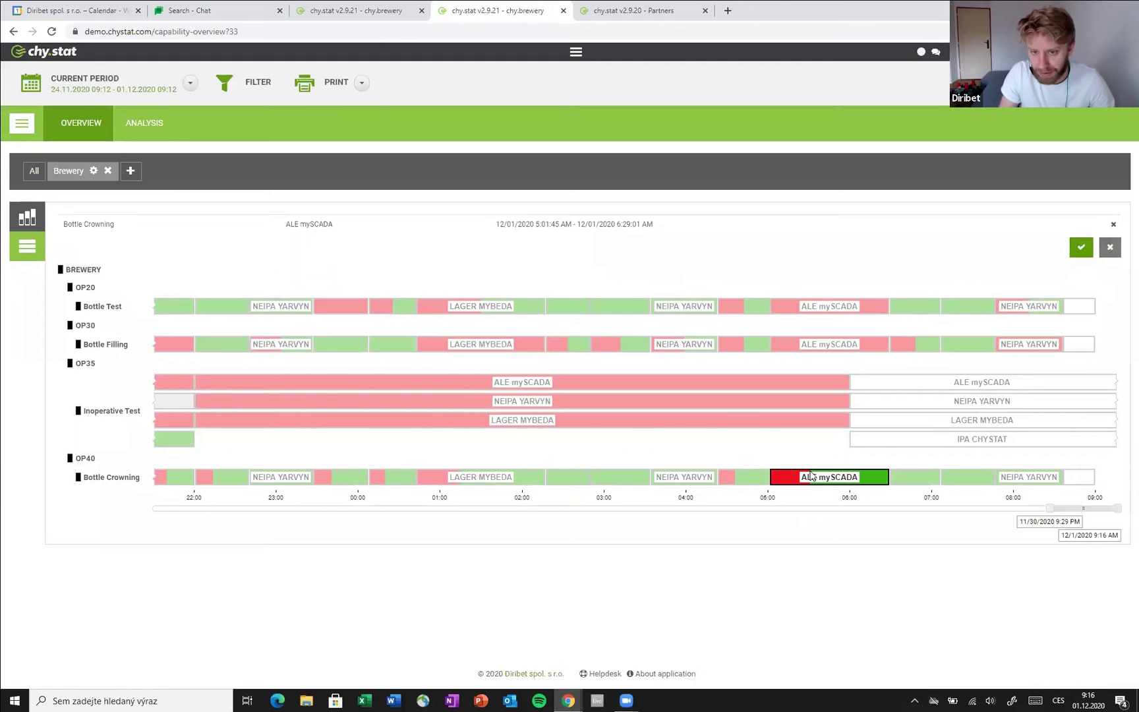
{"action": "mouse_move", "coordinate": [803, 483]}
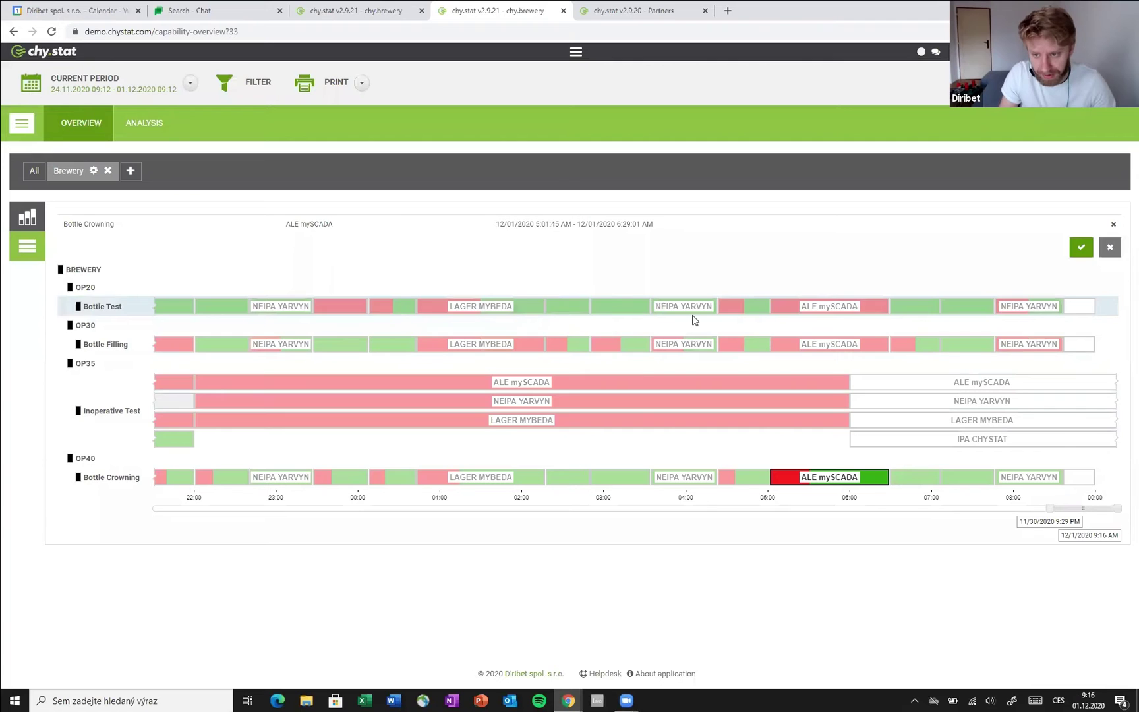
{"action": "left_click", "coordinate": [797, 315]}
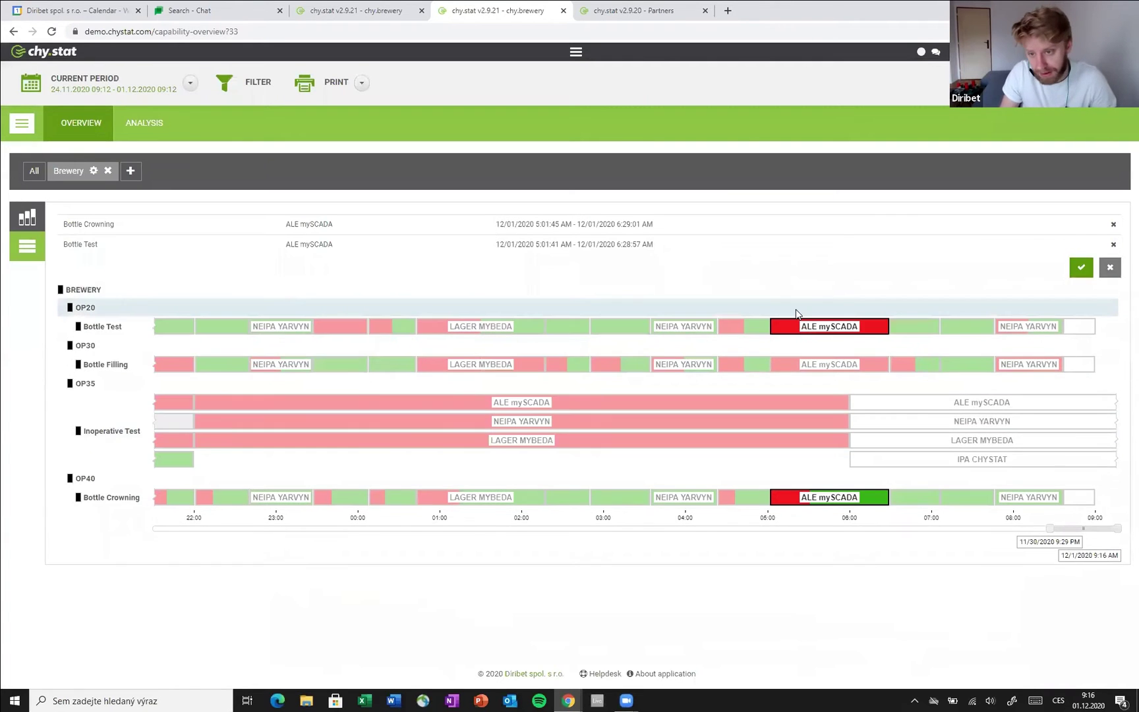
- Open the detail for the two ALE mySCADA runs and chart Bottle Test's bottle_diameter alongside Bottle Crowning's air_pressure
{"action": "key", "text": "Return"}
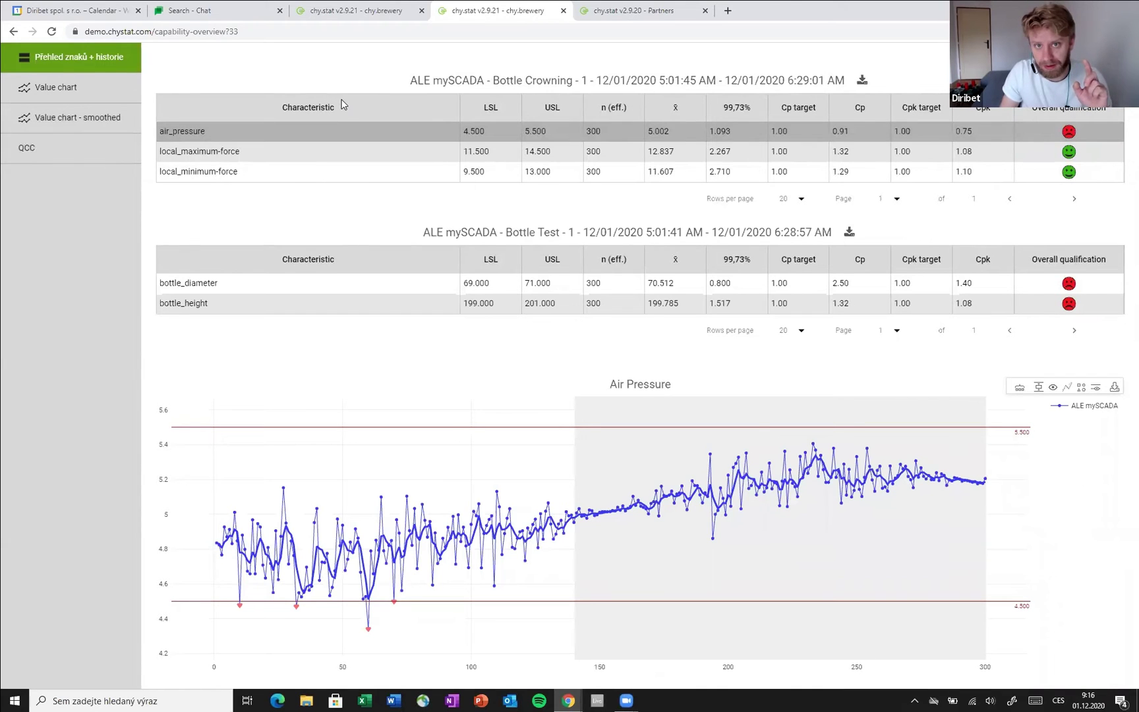
{"action": "left_click", "coordinate": [235, 292]}
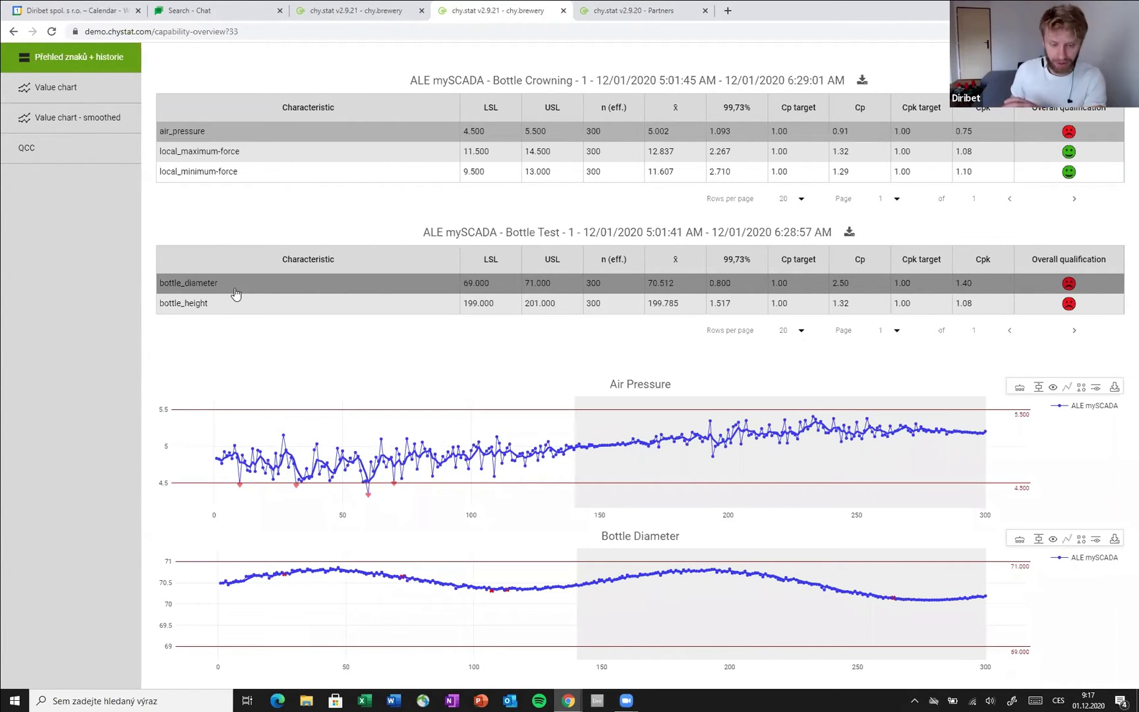
{"action": "mouse_move", "coordinate": [508, 490]}
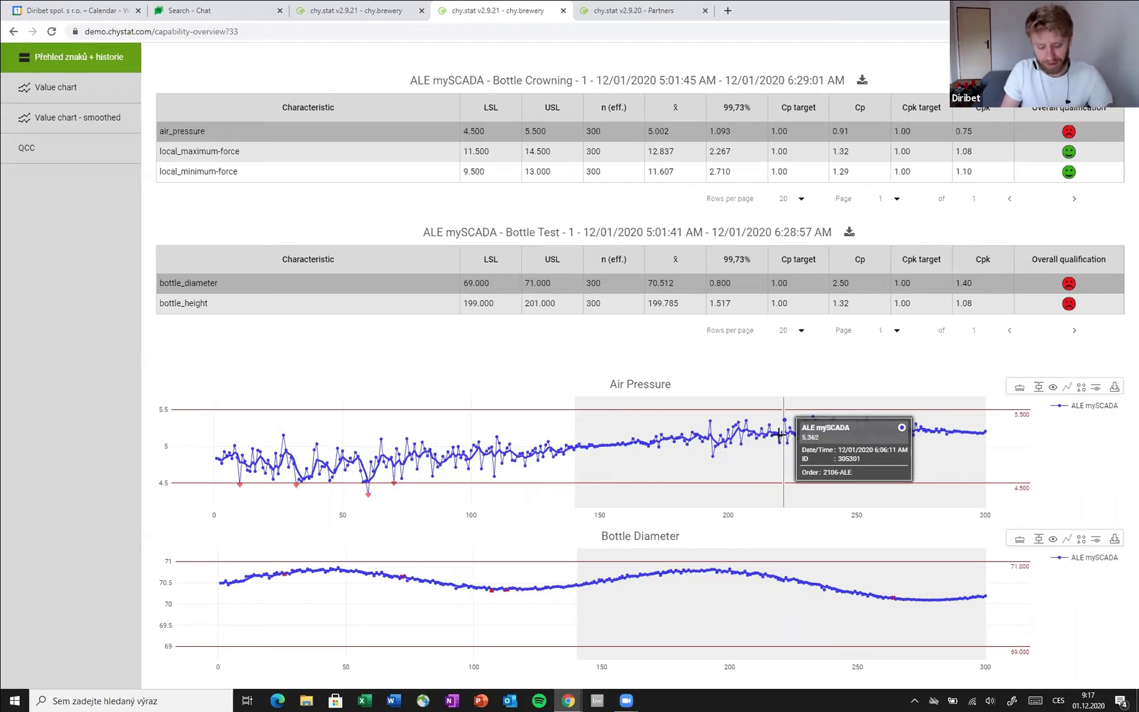
{"action": "key", "text": "alt+Tab"}
{"action": "key", "text": "alt+Tab"}
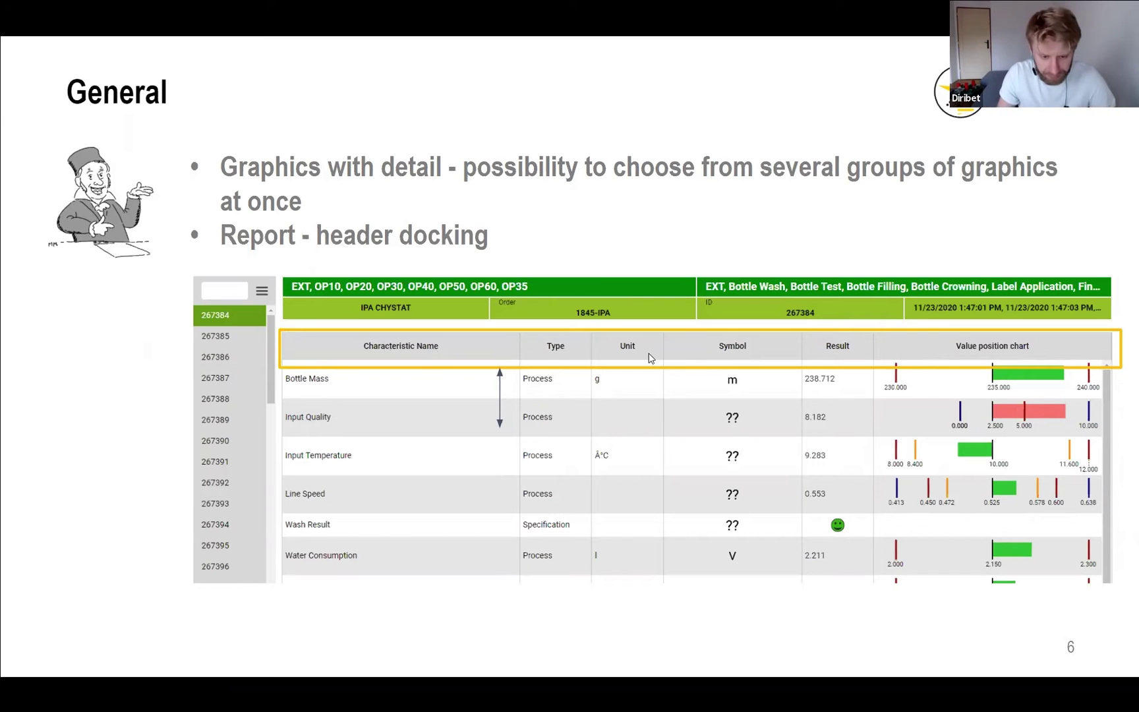
{"action": "key", "text": "alt+Tab"}
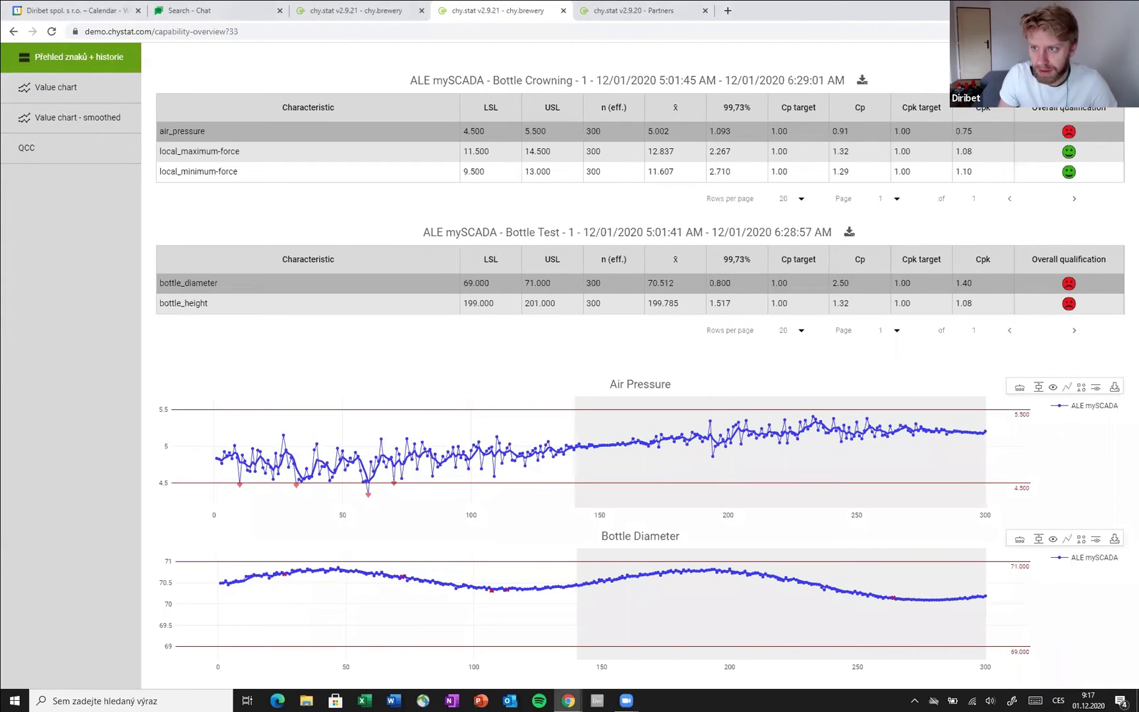
- Leave Capability for the orders module and open the detail of the IPA order suggested in the order search
{"action": "scroll", "coordinate": [333, 313], "scroll_direction": "up", "scroll_amount": 10}
{"action": "left_click", "coordinate": [41, 51]}
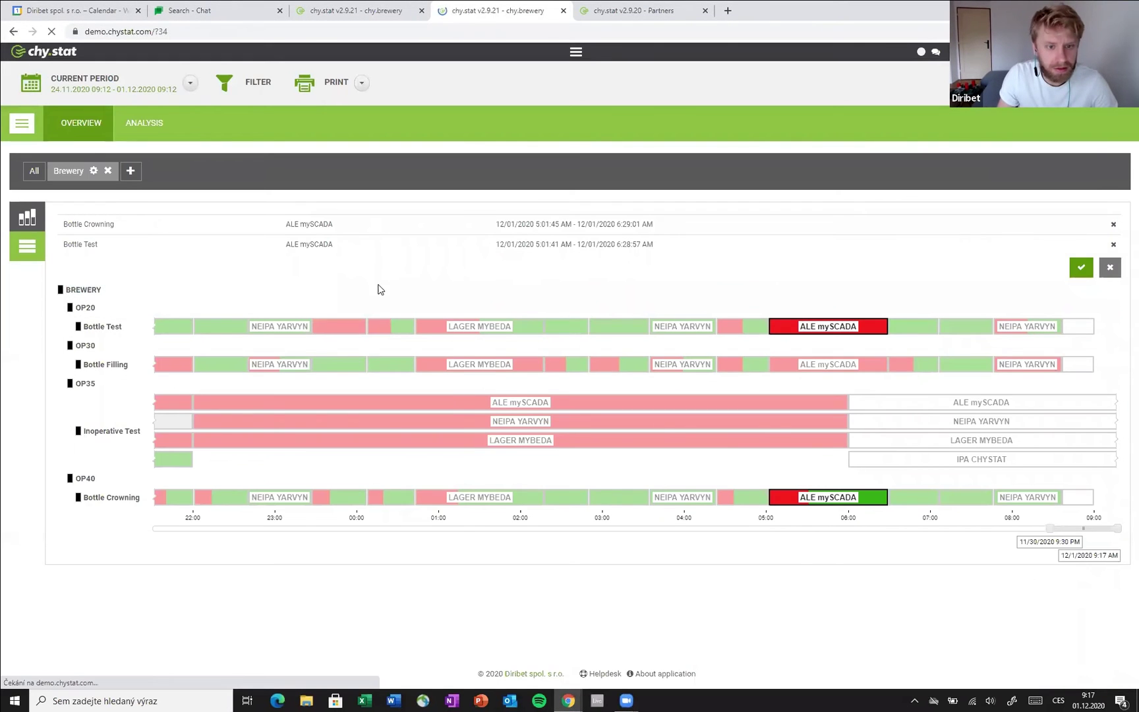
{"action": "left_click", "coordinate": [529, 369]}
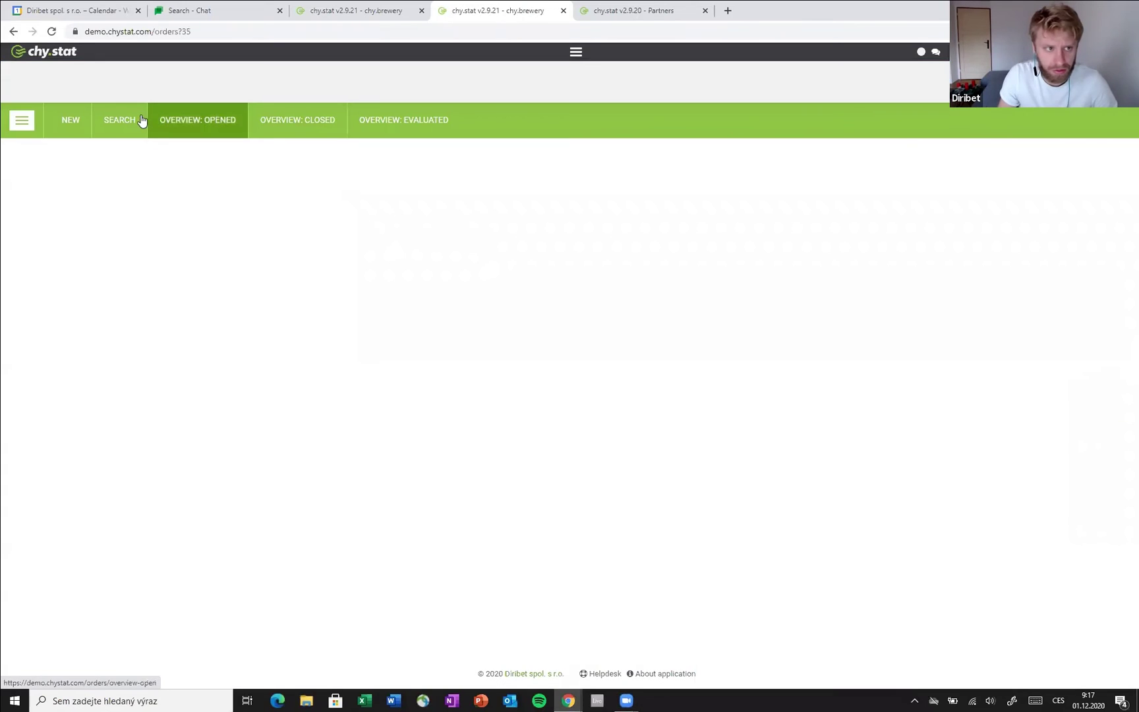
{"action": "left_click", "coordinate": [119, 120]}
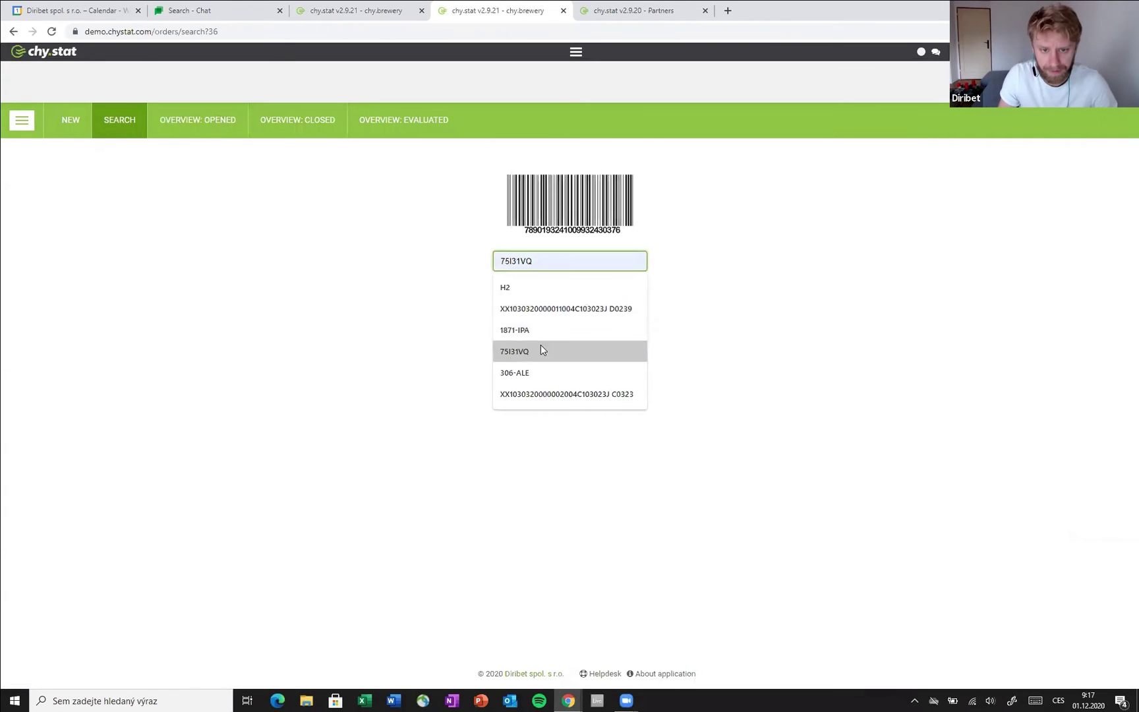
{"action": "left_click", "coordinate": [537, 330]}
{"action": "left_click", "coordinate": [537, 327]}
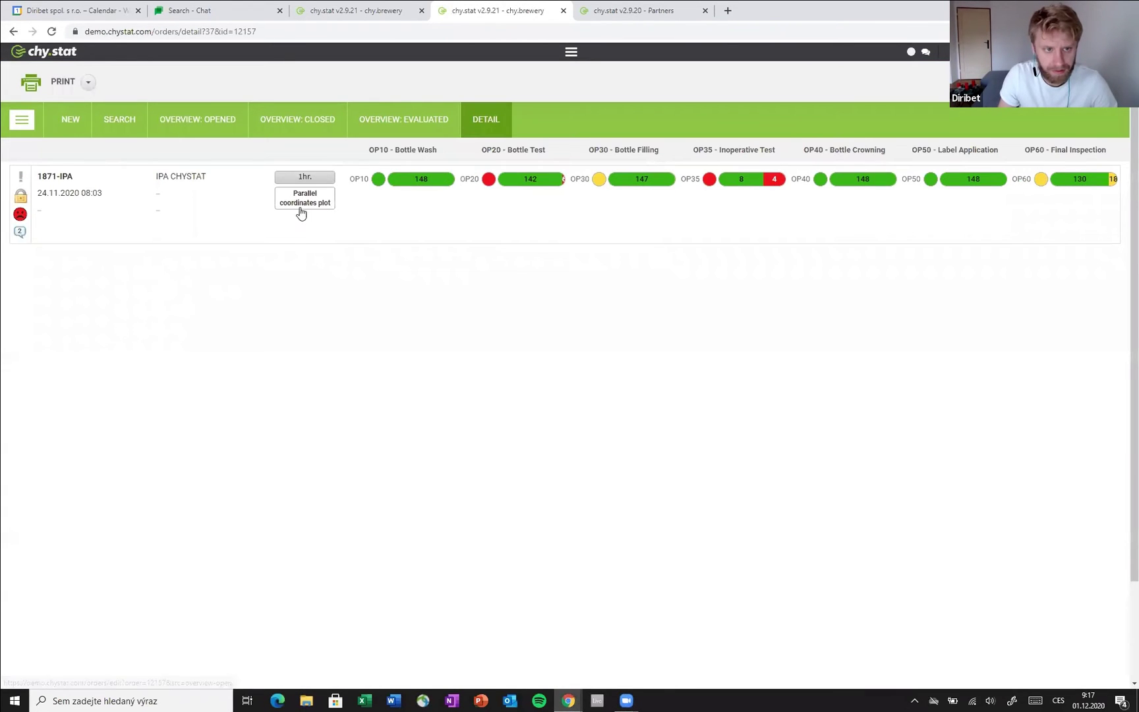
- Open the IPA order's Parallel coordinates plot detail, view its Part protocol, and reopen the detail
{"action": "left_click", "coordinate": [305, 201]}
{"action": "left_click", "coordinate": [43, 131]}
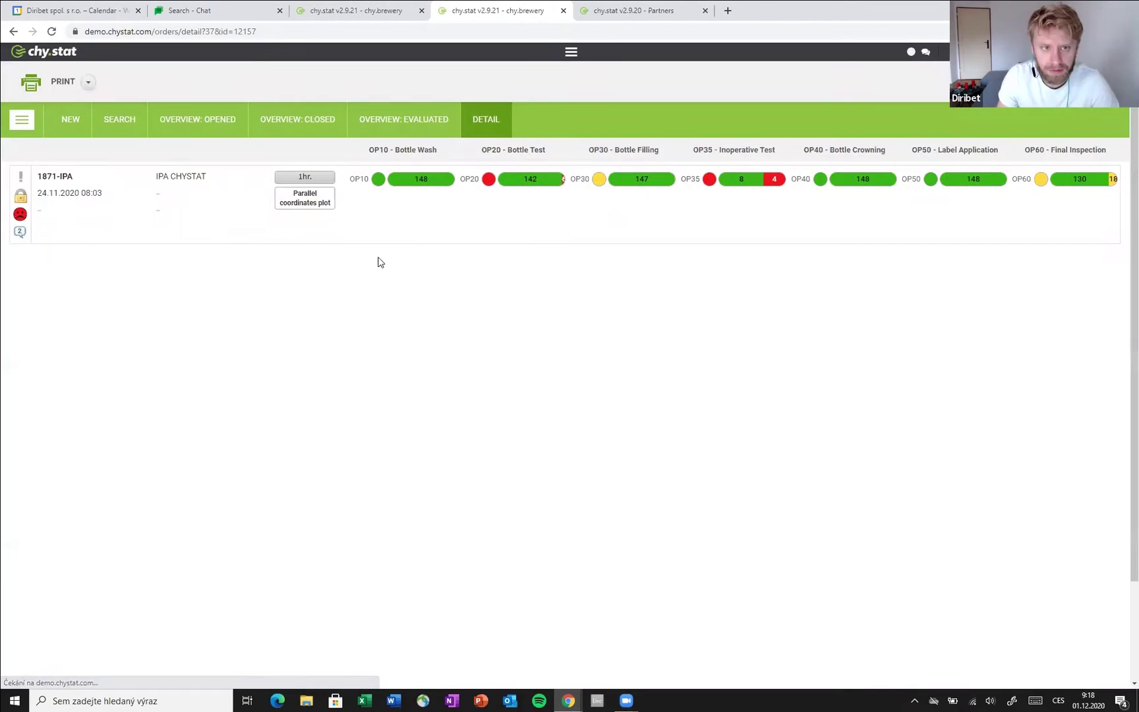
{"action": "left_click", "coordinate": [308, 202]}
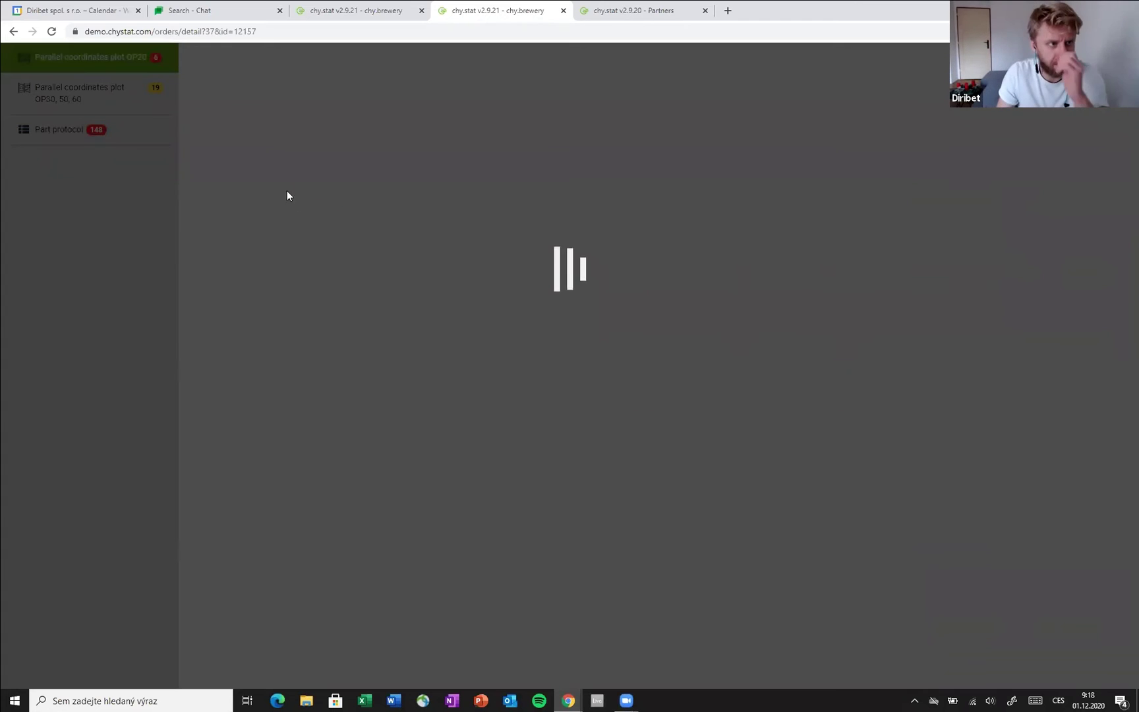
- In the ORDO capability details settings, move Part protocol (Krom OP35) to the first place among Parallel coordinates plot's detail tabs and apply
{"action": "left_click", "coordinate": [330, 10]}
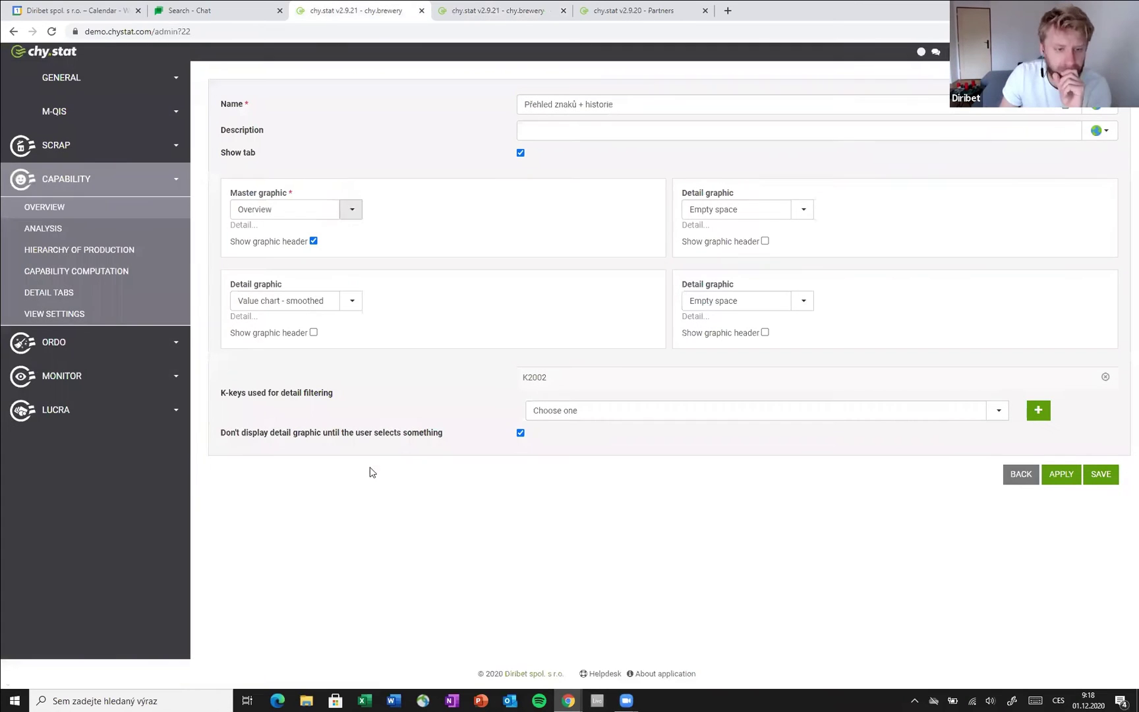
{"action": "left_click", "coordinate": [40, 348]}
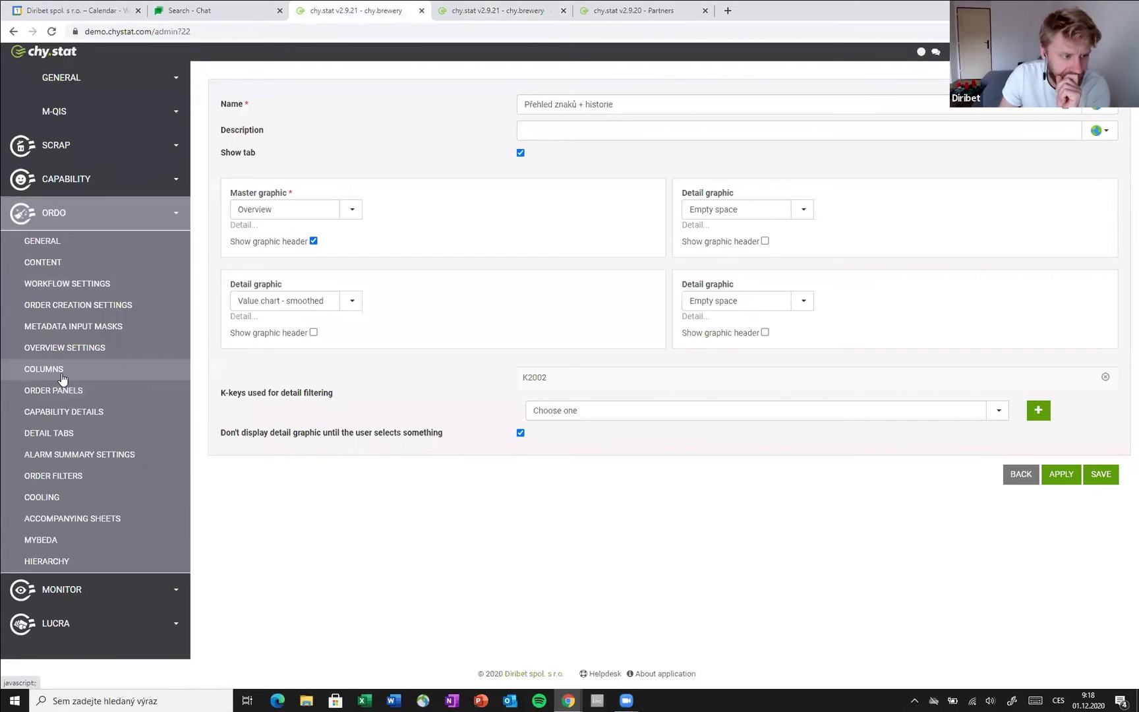
{"action": "left_click", "coordinate": [61, 372]}
{"action": "left_click", "coordinate": [30, 413]}
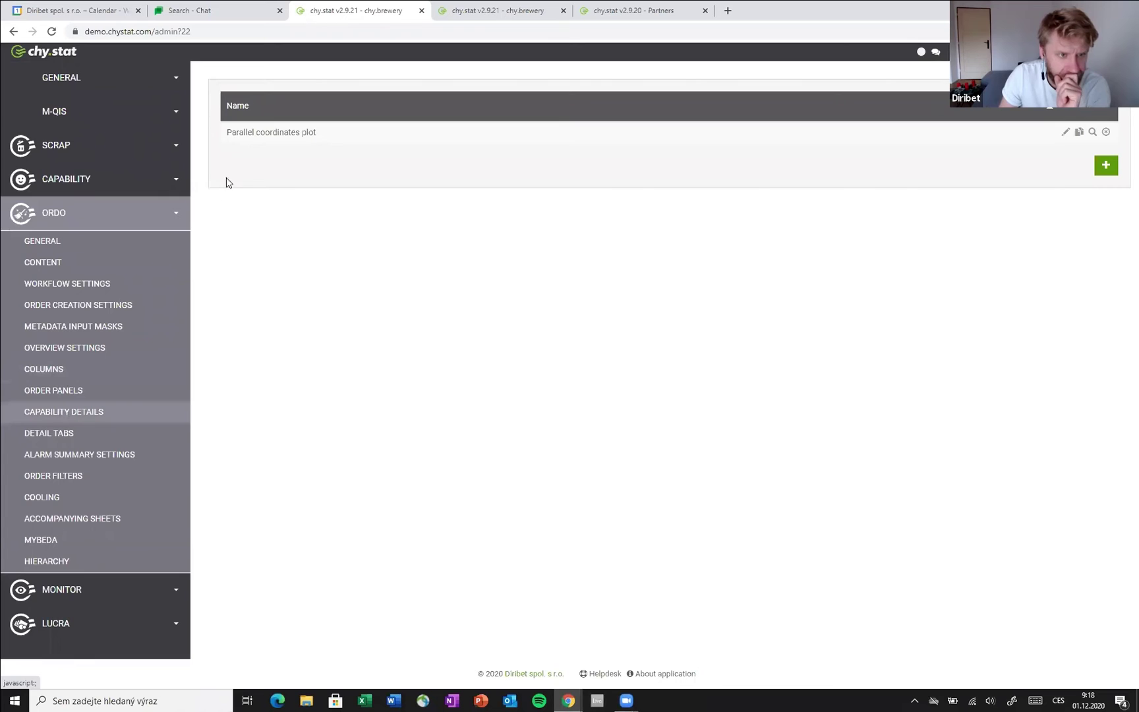
{"action": "left_click_drag", "start_coordinate": [305, 395], "coordinate": [305, 339]}
{"action": "left_click", "coordinate": [1072, 466]}
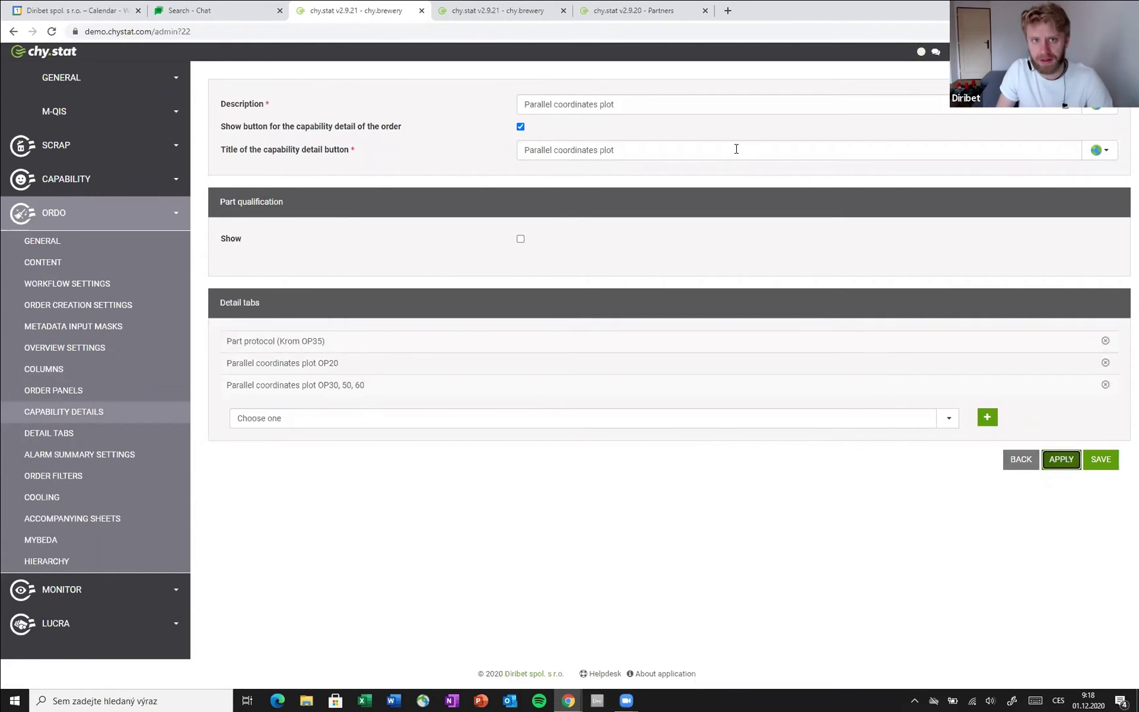
- Return to the IPA order and reopen its Parallel coordinates plot detail on the Part protocol report
{"action": "key", "text": "ctrl+Tab"}
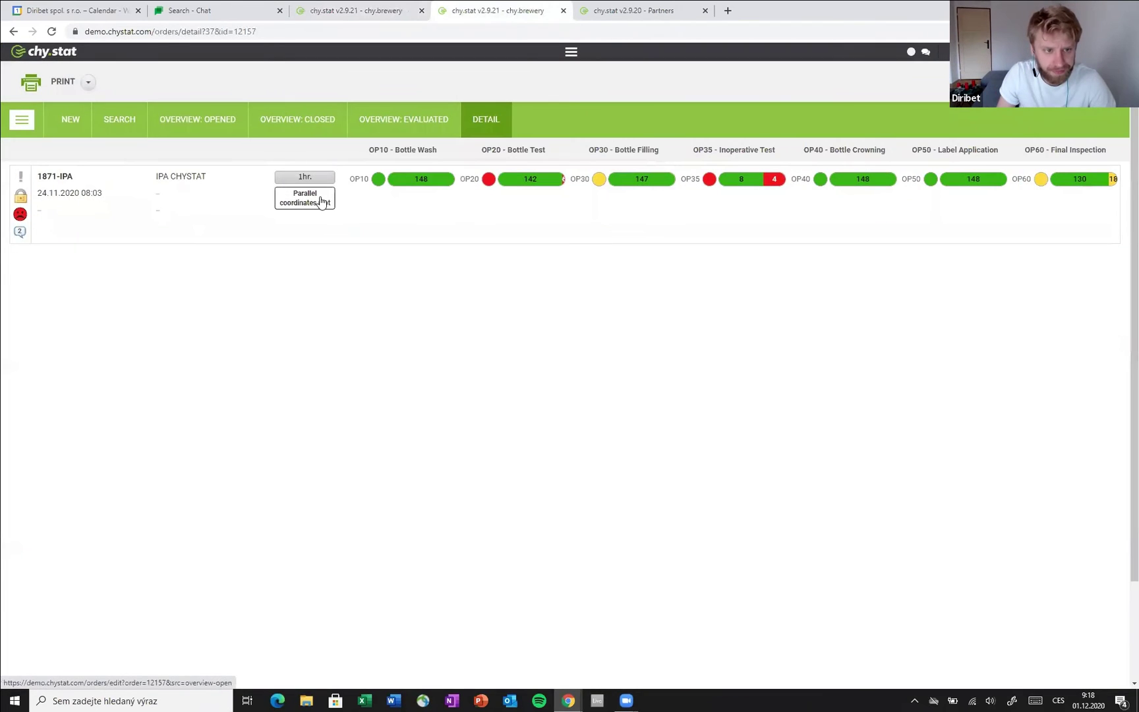
{"action": "left_click", "coordinate": [320, 204]}
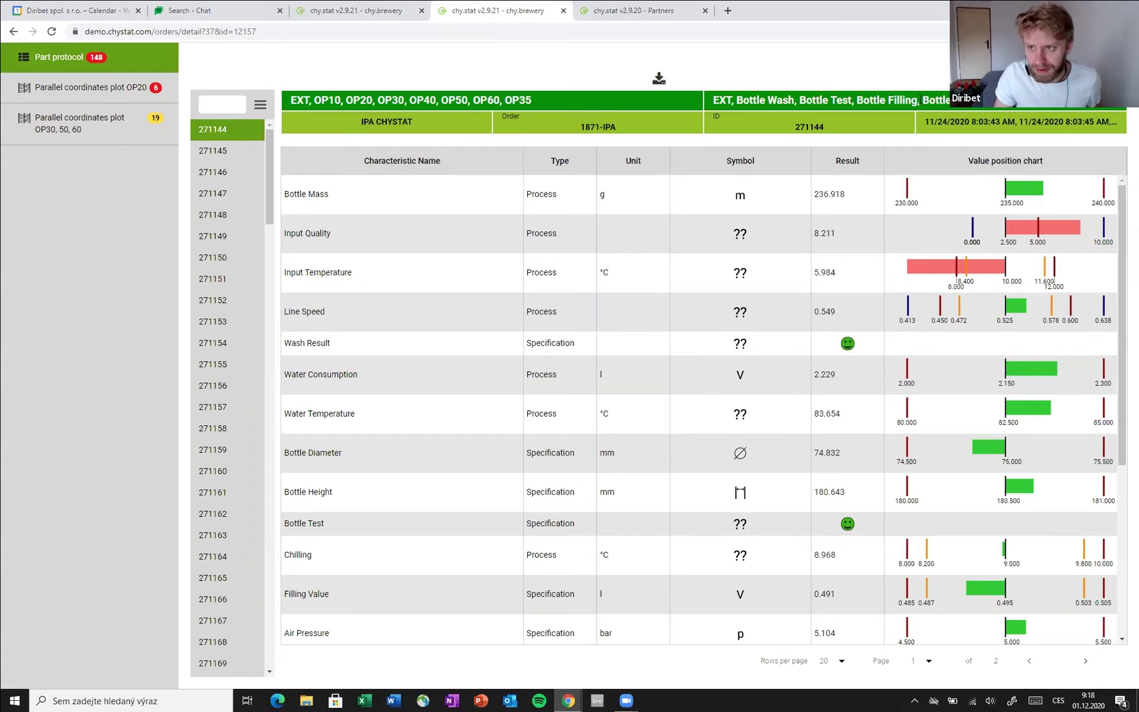
{"action": "left_click", "coordinate": [631, 310]}
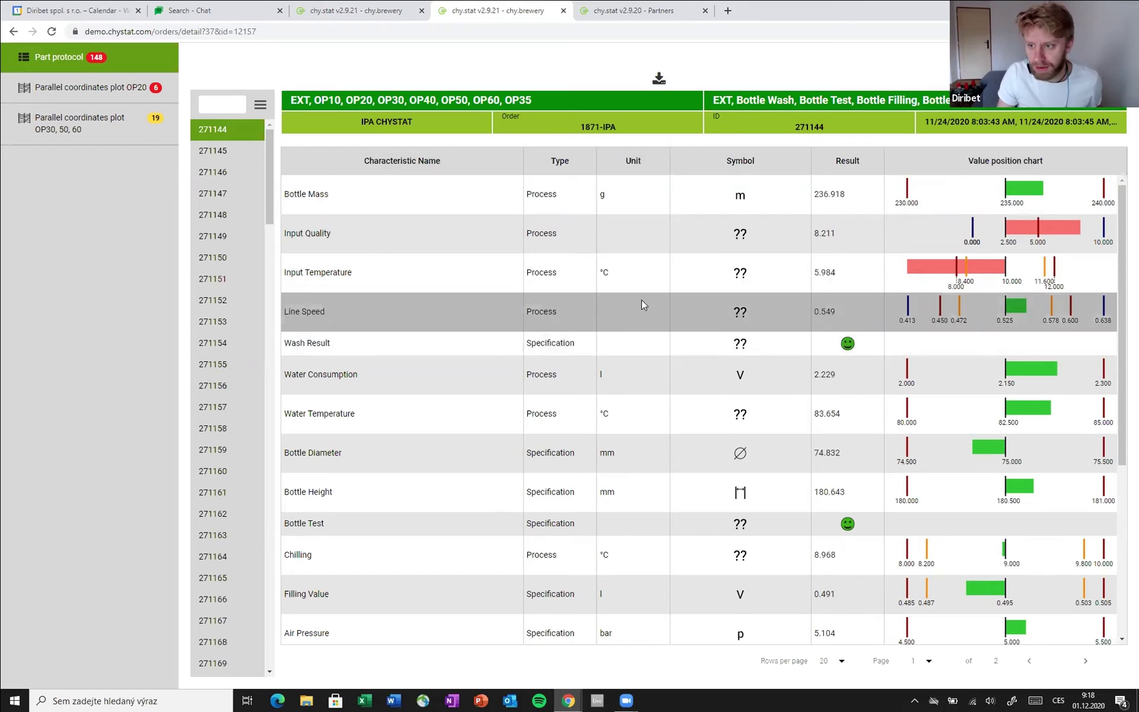
- Examine how the Part protocol's header rows behave while looking through the characteristics list
{"action": "scroll", "coordinate": [643, 305], "scroll_direction": "down", "scroll_amount": 4}
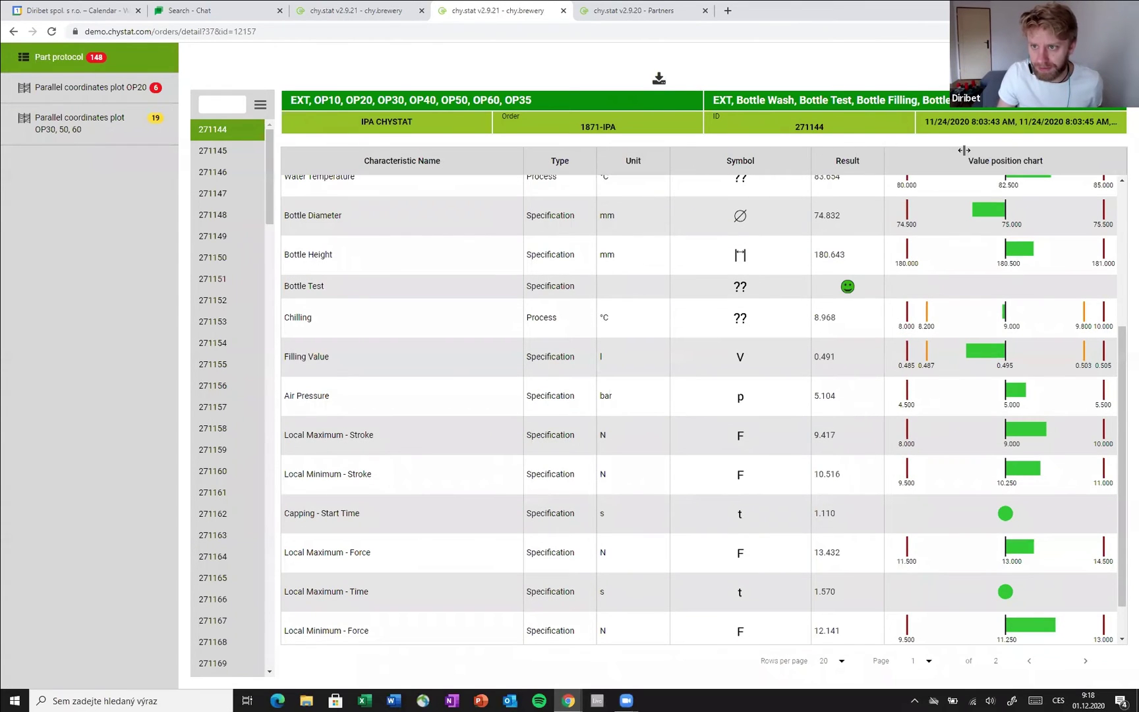
{"action": "scroll", "coordinate": [652, 277], "scroll_direction": "down", "scroll_amount": 1}
{"action": "scroll", "coordinate": [636, 379], "scroll_direction": "up", "scroll_amount": 5}
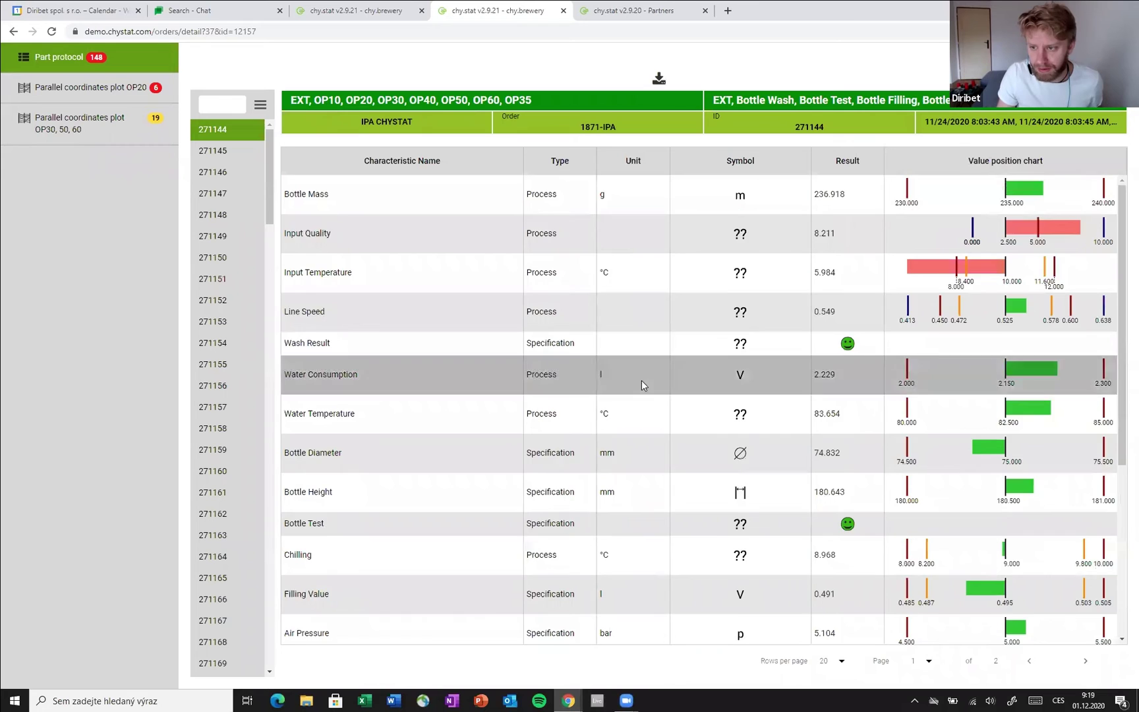
{"action": "scroll", "coordinate": [643, 379], "scroll_direction": "down", "scroll_amount": 1}
{"action": "scroll", "coordinate": [642, 376], "scroll_direction": "up", "scroll_amount": 1}
{"action": "scroll", "coordinate": [642, 380], "scroll_direction": "down", "scroll_amount": 5}
{"action": "scroll", "coordinate": [643, 380], "scroll_direction": "up", "scroll_amount": 5}
{"action": "scroll", "coordinate": [645, 385], "scroll_direction": "down", "scroll_amount": 5}
{"action": "scroll", "coordinate": [653, 392], "scroll_direction": "up", "scroll_amount": 5}
{"action": "scroll", "coordinate": [666, 396], "scroll_direction": "down", "scroll_amount": 5}
{"action": "scroll", "coordinate": [1000, 266], "scroll_direction": "up", "scroll_amount": 5}
{"action": "scroll", "coordinate": [839, 287], "scroll_direction": "down", "scroll_amount": 4}
{"action": "scroll", "coordinate": [831, 292], "scroll_direction": "up", "scroll_amount": 4}
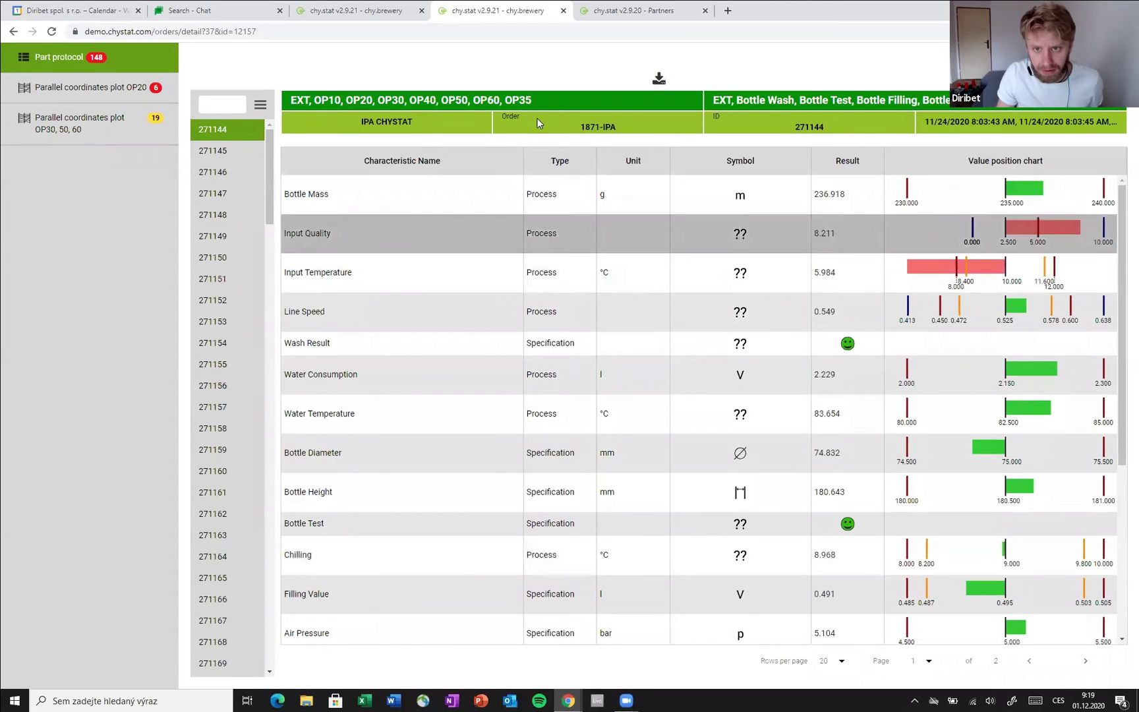
- Check the slide on displaying all report lines, show all Part protocol rows per page, and sort them by value position chart
{"action": "key", "text": "alt+Tab"}
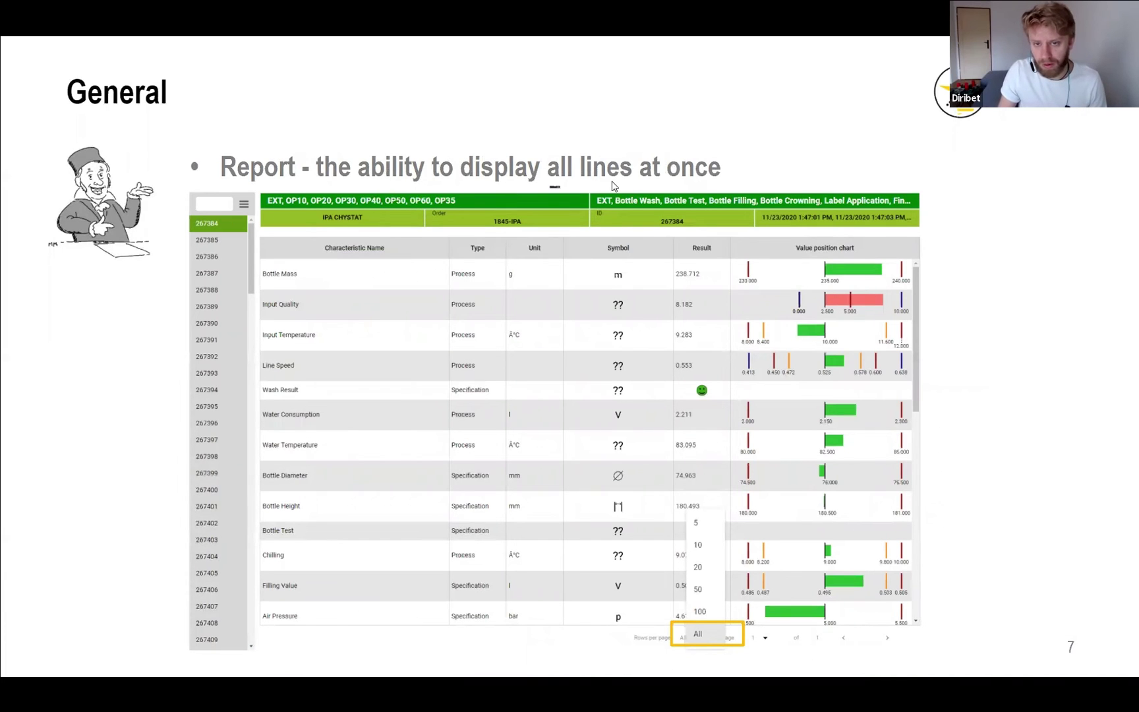
{"action": "key", "text": "alt+Tab"}
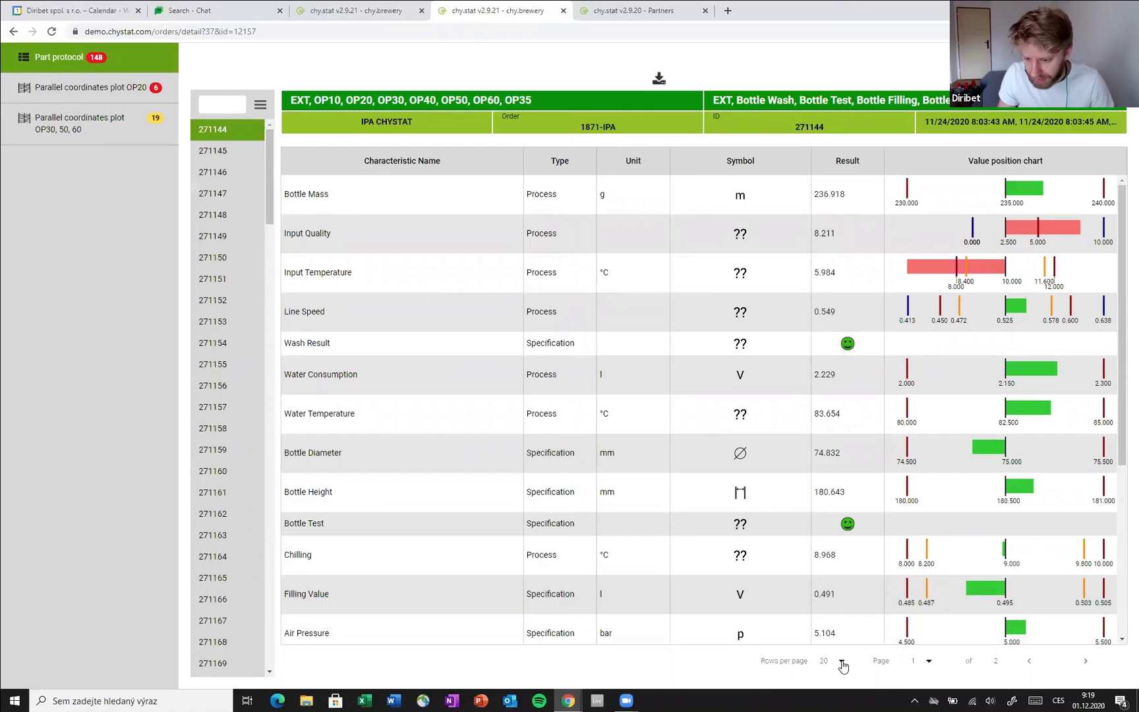
{"action": "left_click", "coordinate": [844, 663]}
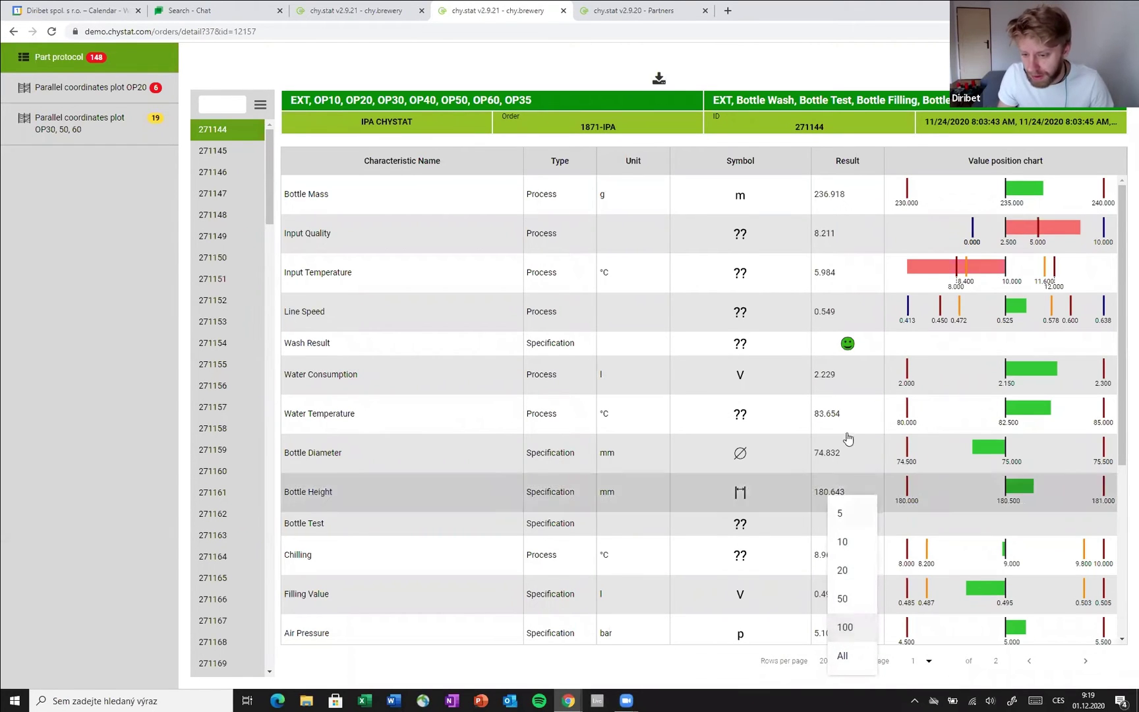
{"action": "left_click", "coordinate": [849, 658]}
{"action": "scroll", "coordinate": [946, 384], "scroll_direction": "down", "scroll_amount": 10}
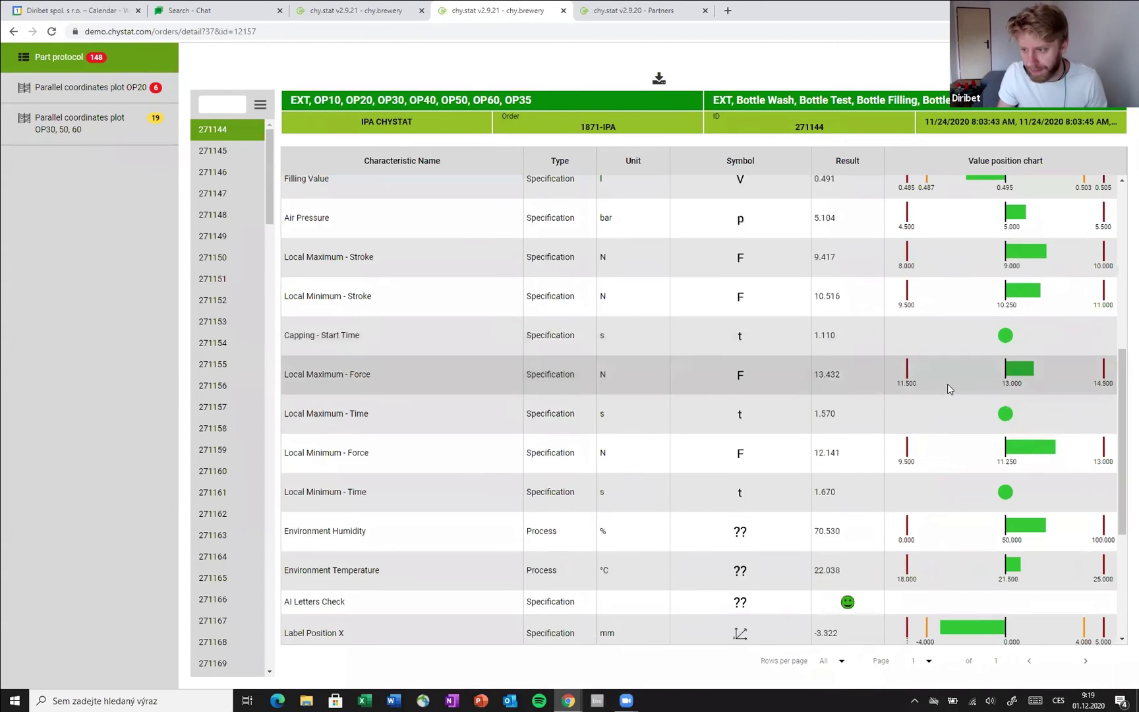
{"action": "scroll", "coordinate": [947, 402], "scroll_direction": "up", "scroll_amount": 5}
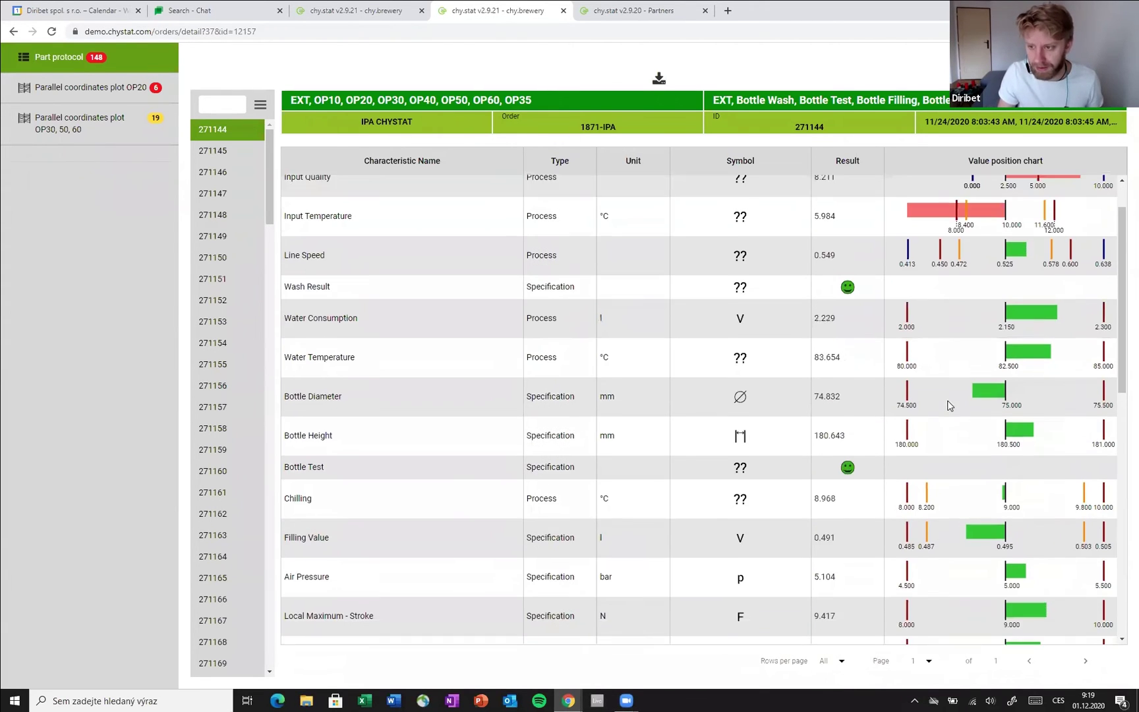
{"action": "scroll", "coordinate": [949, 404], "scroll_direction": "down", "scroll_amount": 5}
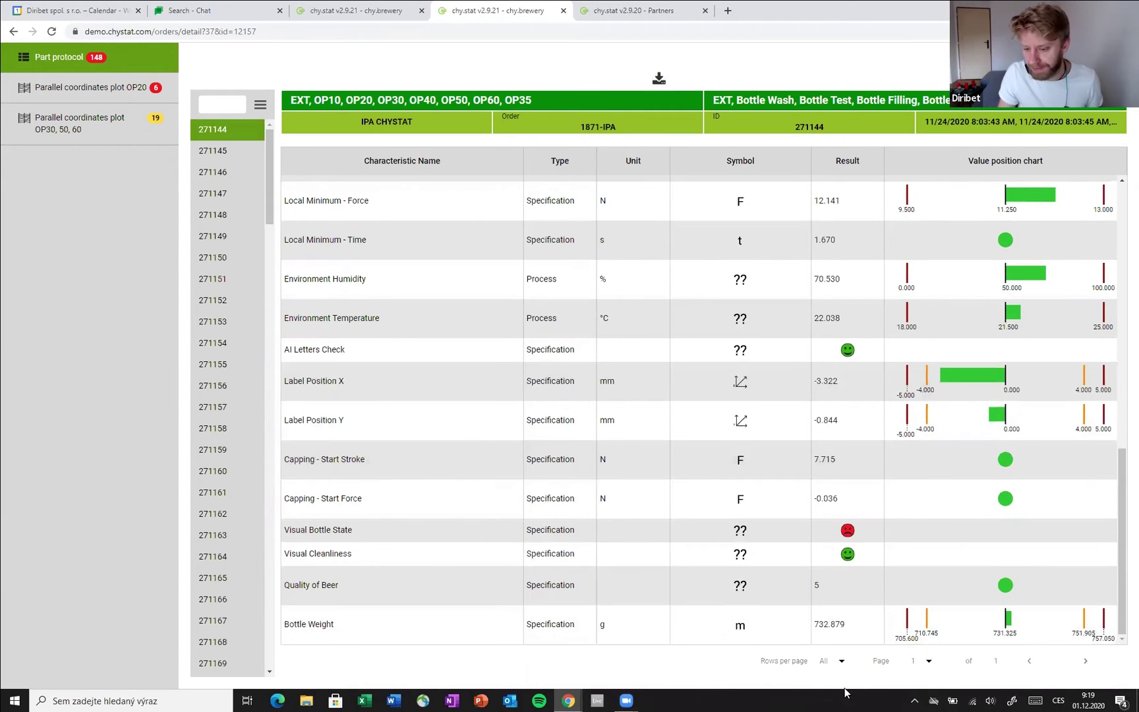
{"action": "scroll", "coordinate": [864, 477], "scroll_direction": "up", "scroll_amount": 5}
{"action": "scroll", "coordinate": [866, 476], "scroll_direction": "up", "scroll_amount": 3}
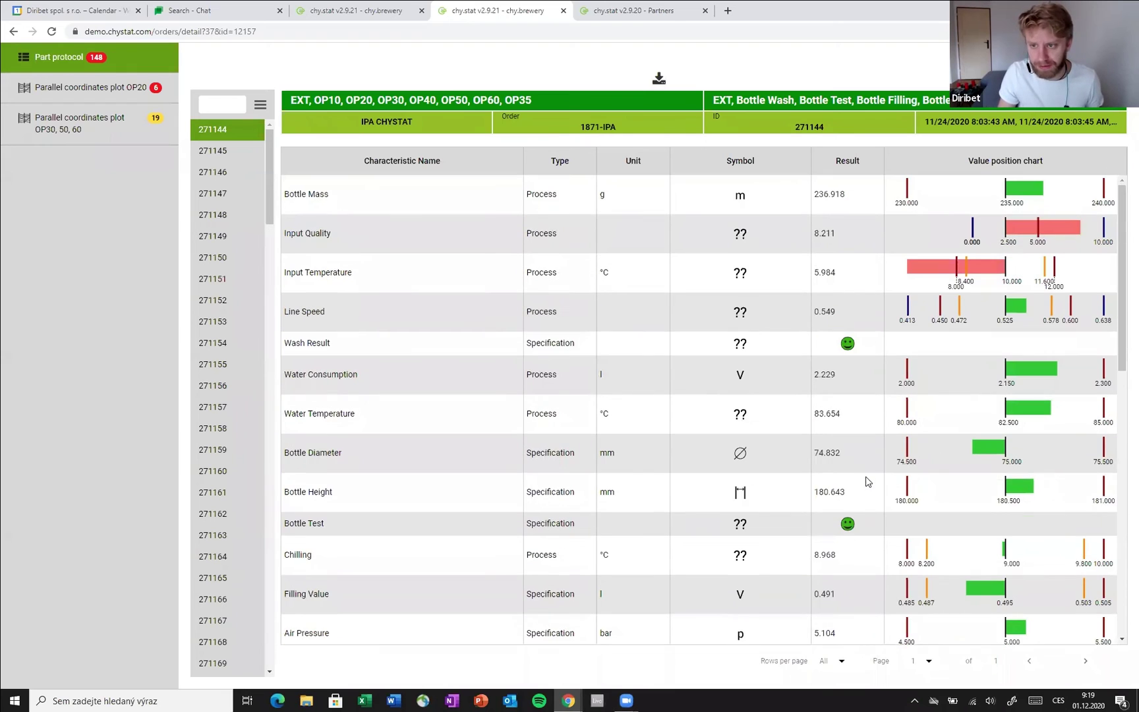
{"action": "left_click", "coordinate": [982, 168]}
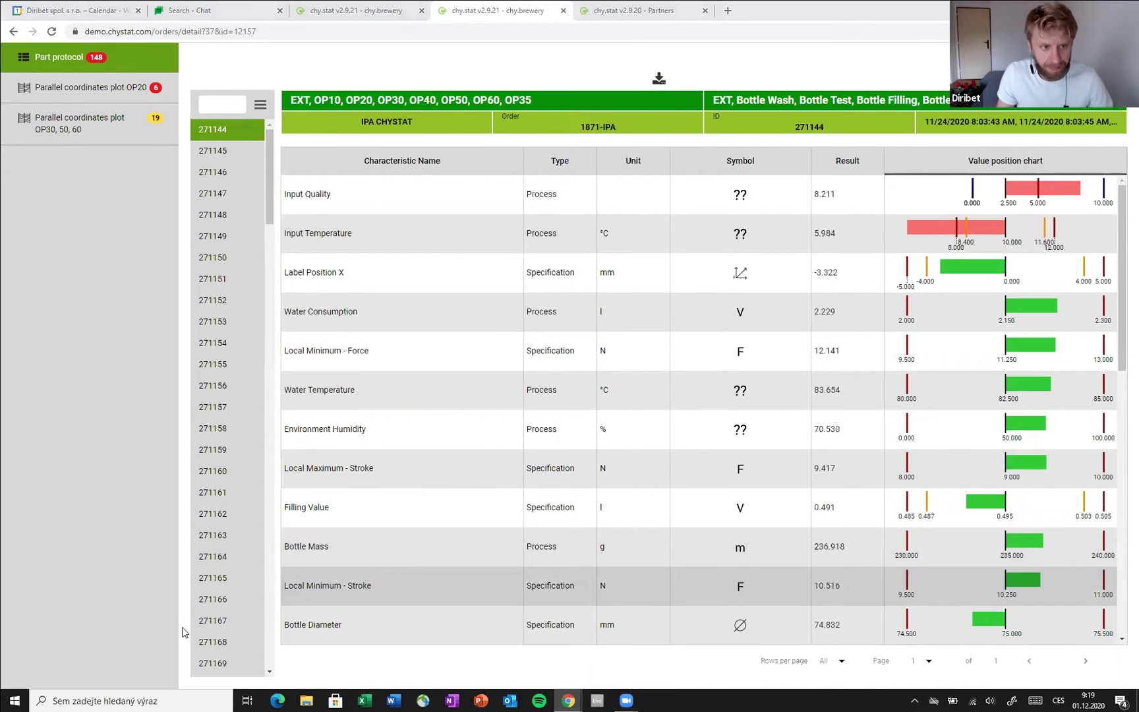
- Switch to the presentation and advance to the slide on curves with three or more Y axes
{"action": "key", "text": "alt+Tab"}
{"action": "left_click", "coordinate": [224, 486]}
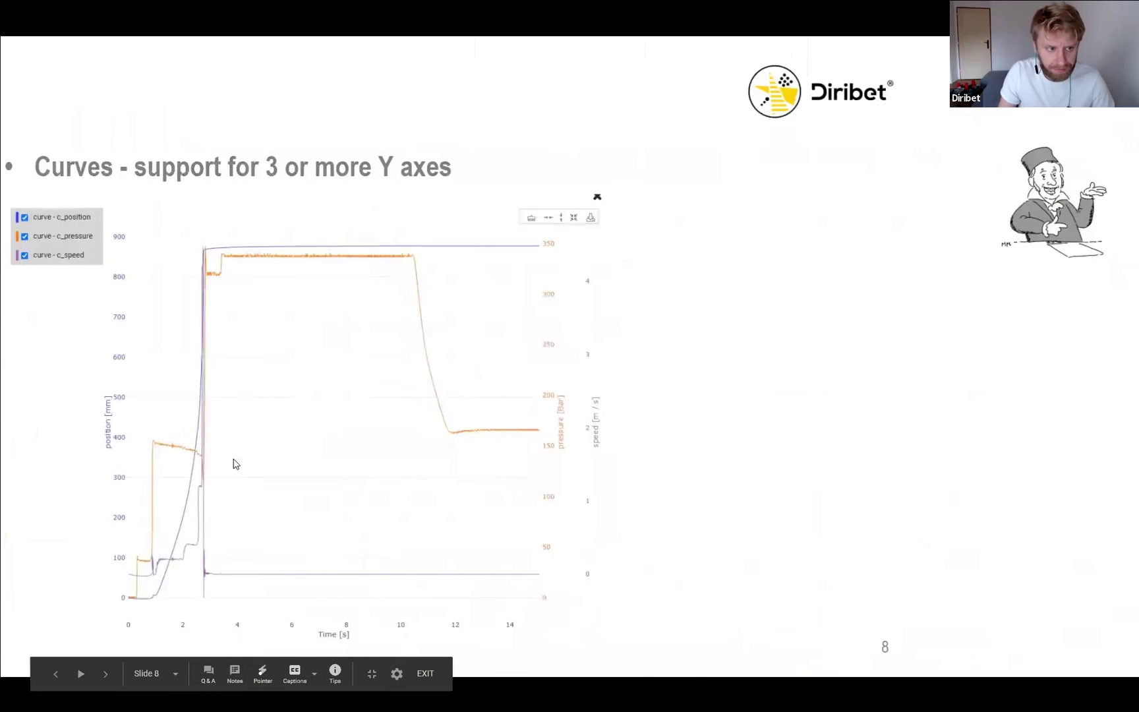
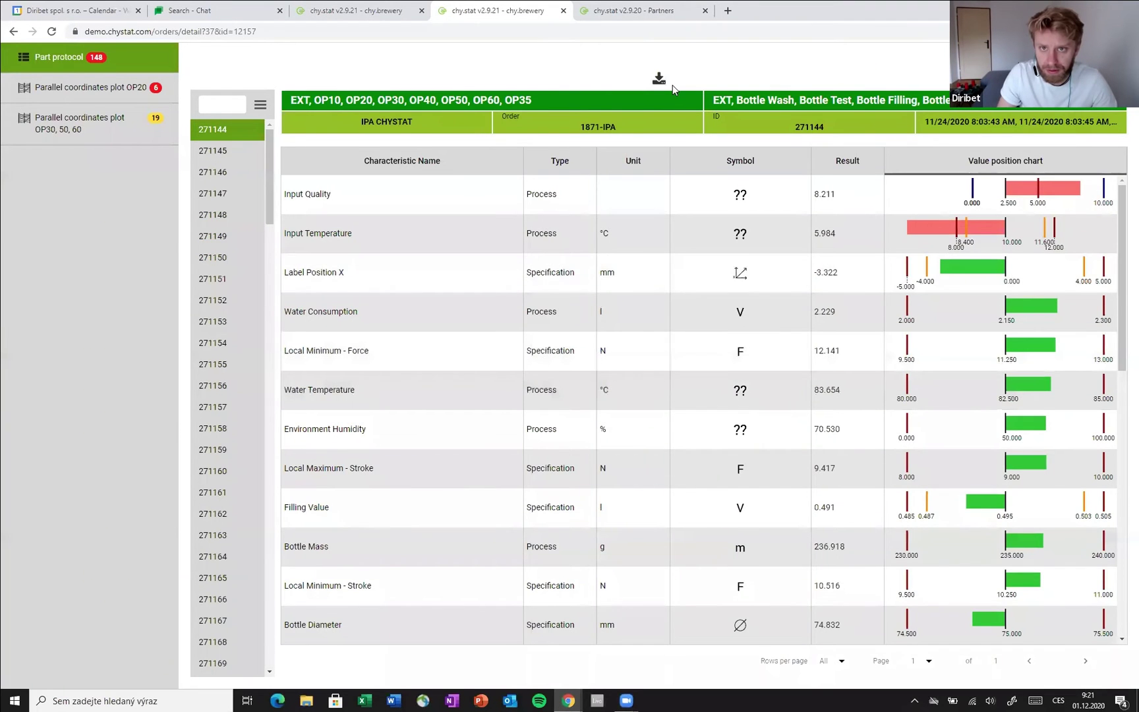
- On the Partners site, open the C3 Idra NOK casting's HPDC Curve, try rescaling its pressure axis to about 250 Bar, and reload the page
{"action": "left_click", "coordinate": [636, 10]}
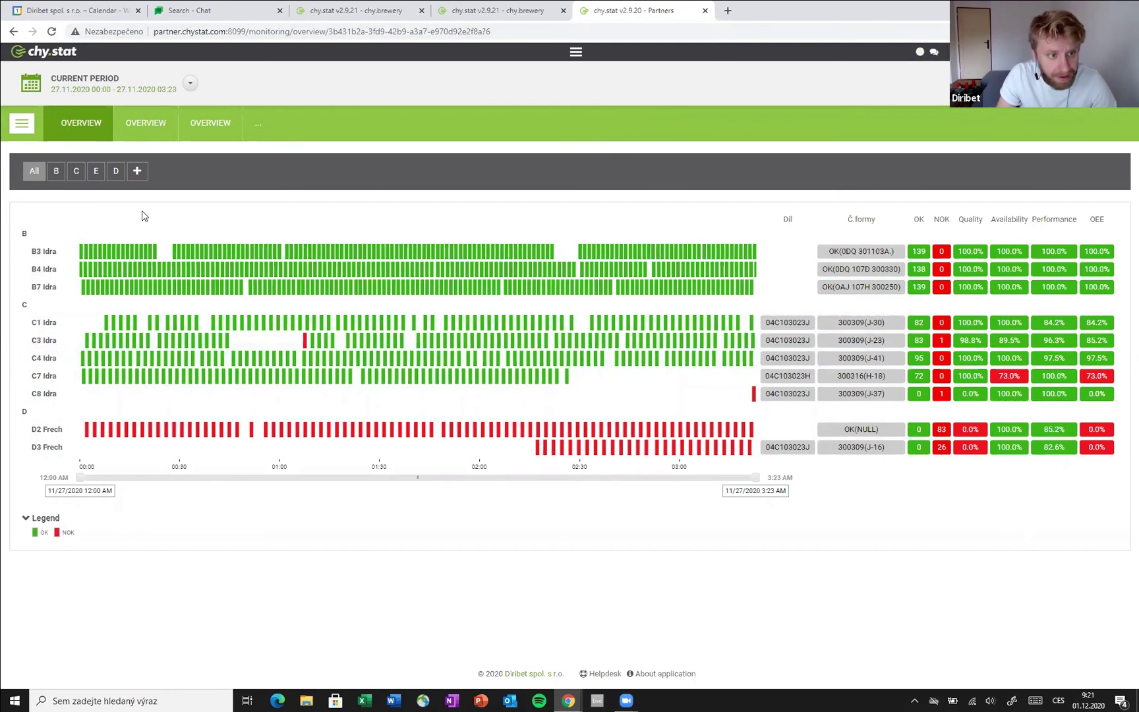
{"action": "left_click", "coordinate": [304, 340]}
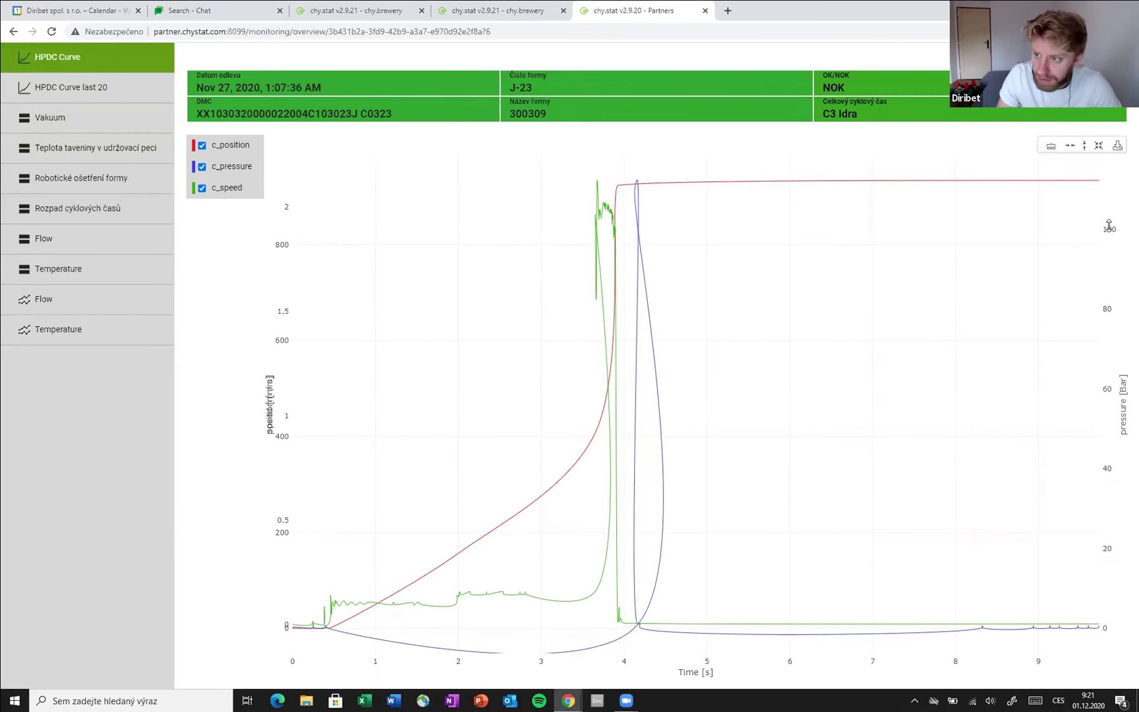
{"action": "left_click_drag", "start_coordinate": [1113, 196], "coordinate": [1103, 466]}
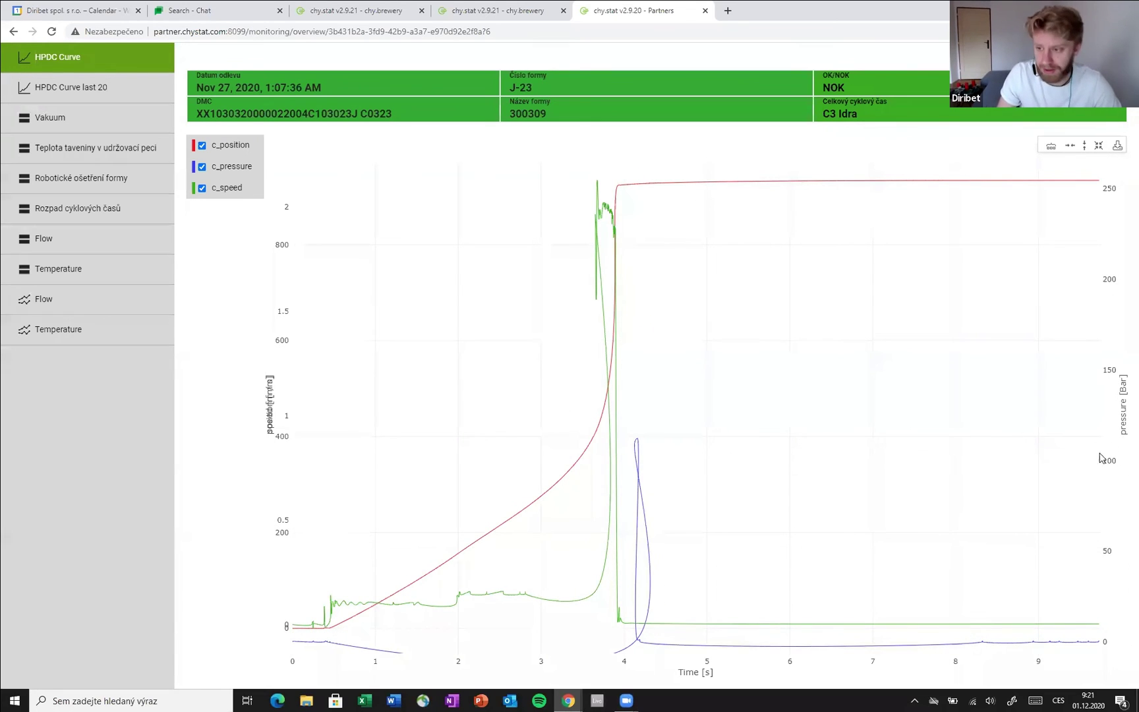
{"action": "key", "text": "F5"}
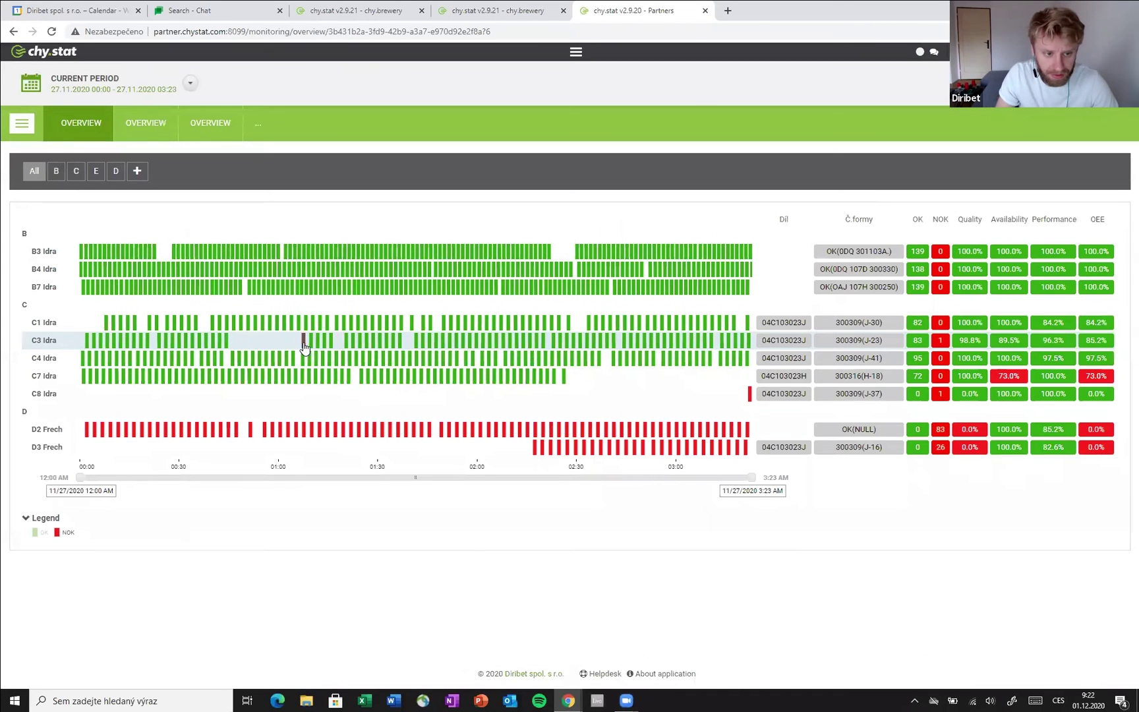
- Open the C3 Idra NOK casting's HPDC Curve and rescale the pressure axis to about 400 Bar and the speed axis to about 4
{"action": "left_click", "coordinate": [304, 347]}
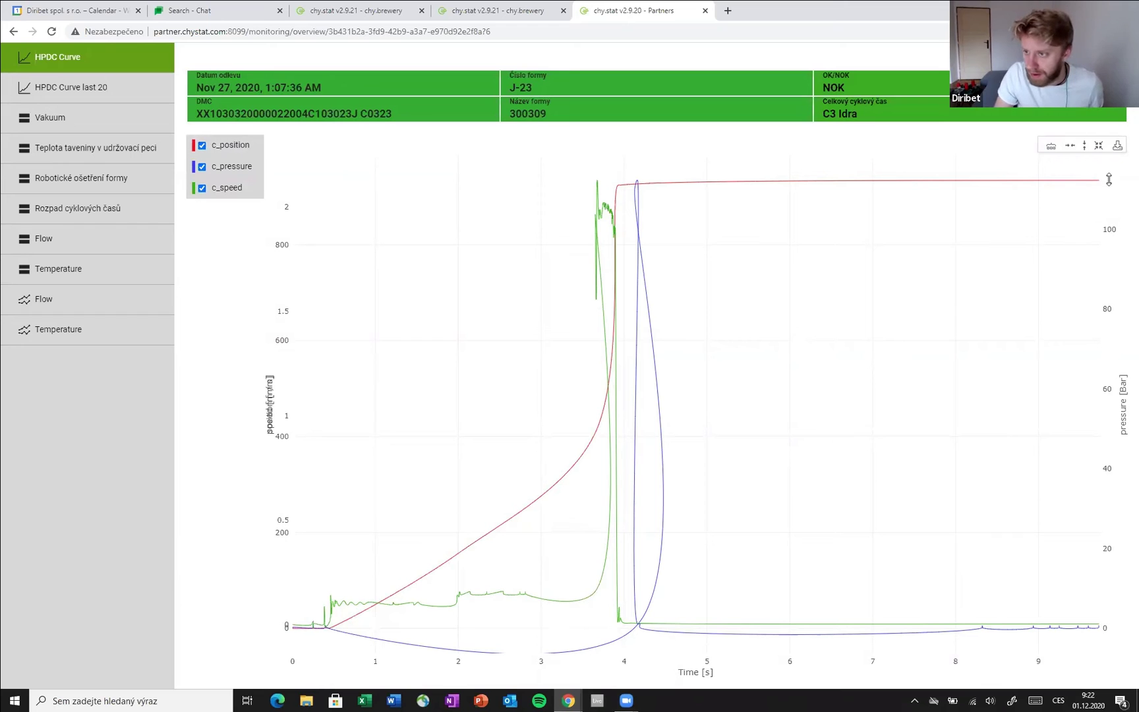
{"action": "left_click_drag", "start_coordinate": [1109, 182], "coordinate": [1104, 510]}
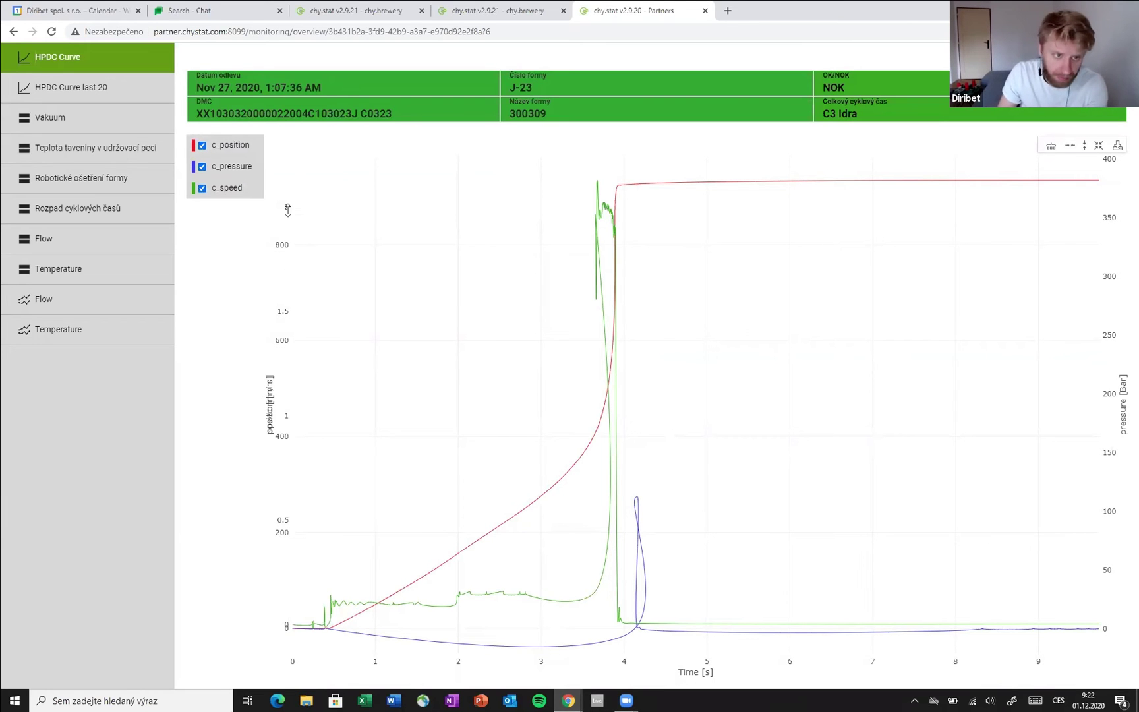
{"action": "left_click_drag", "start_coordinate": [278, 171], "coordinate": [290, 396]}
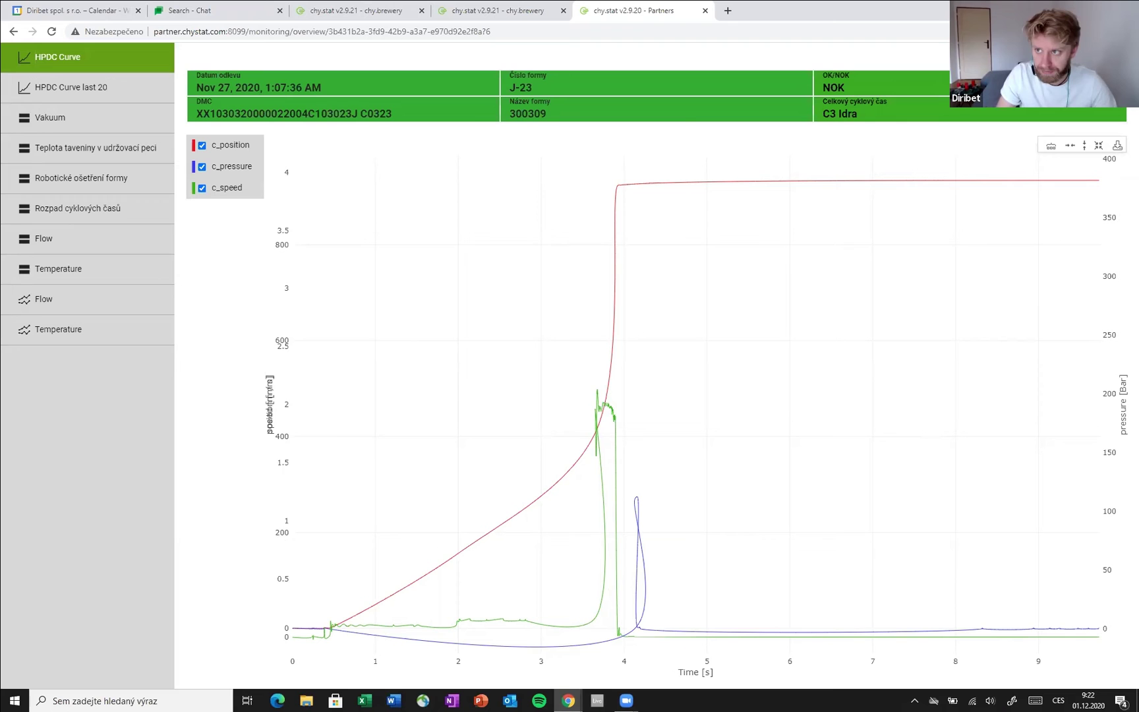
- Switch to the presentation and advance to the slide on the Release notes link in the About page
{"action": "key", "text": "alt+Tab"}
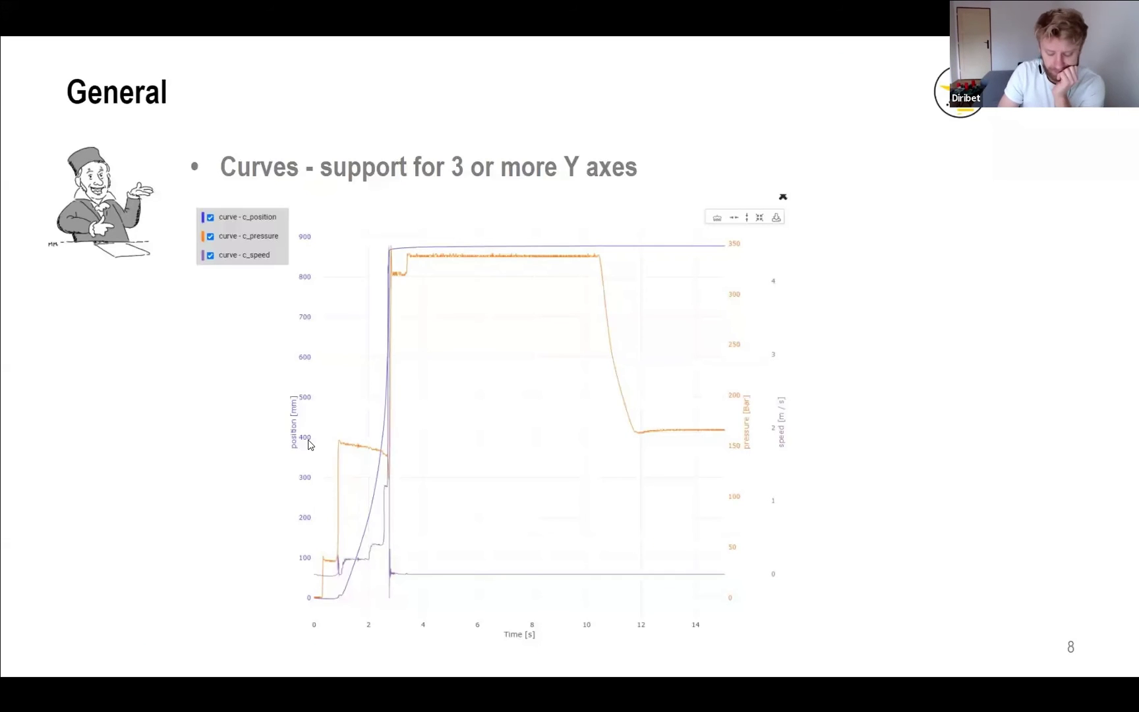
{"action": "key", "text": "Right"}
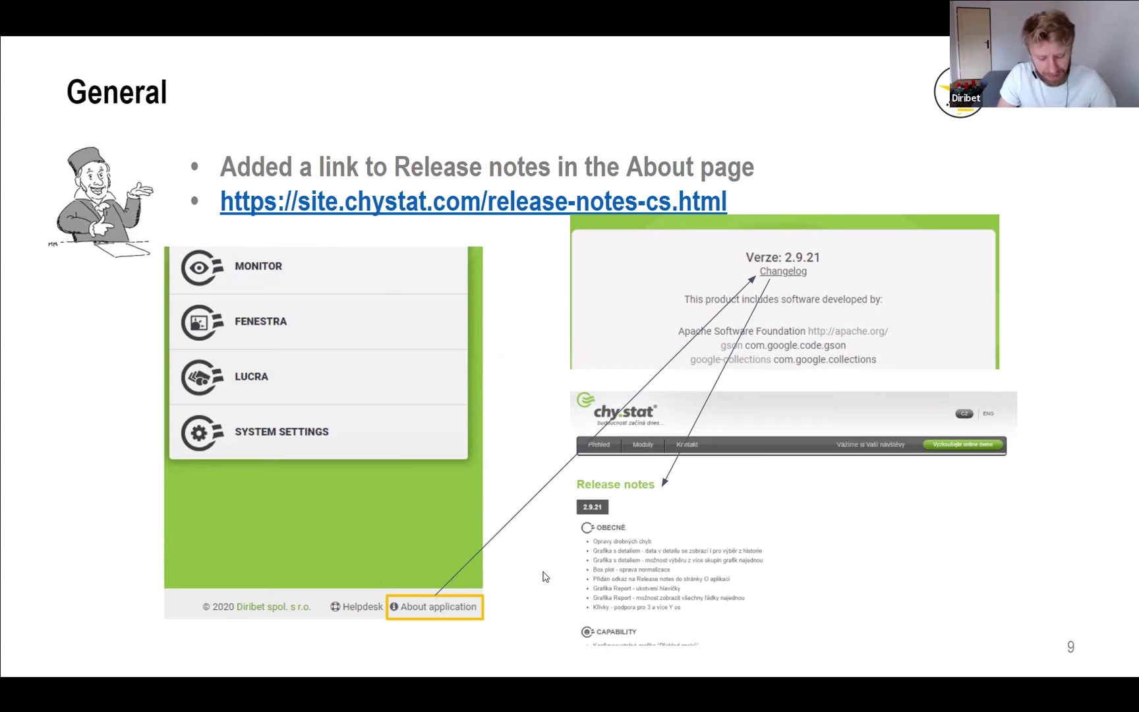
{"action": "key", "text": "alt+Tab"}
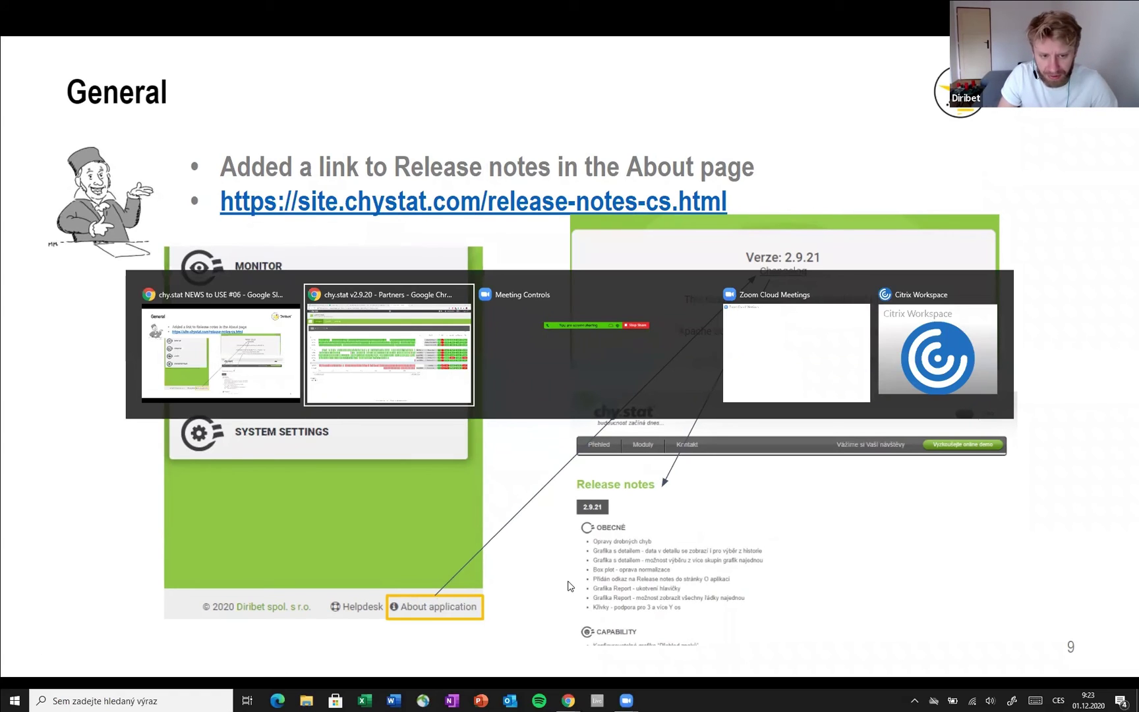
{"action": "key", "text": "Escape"}
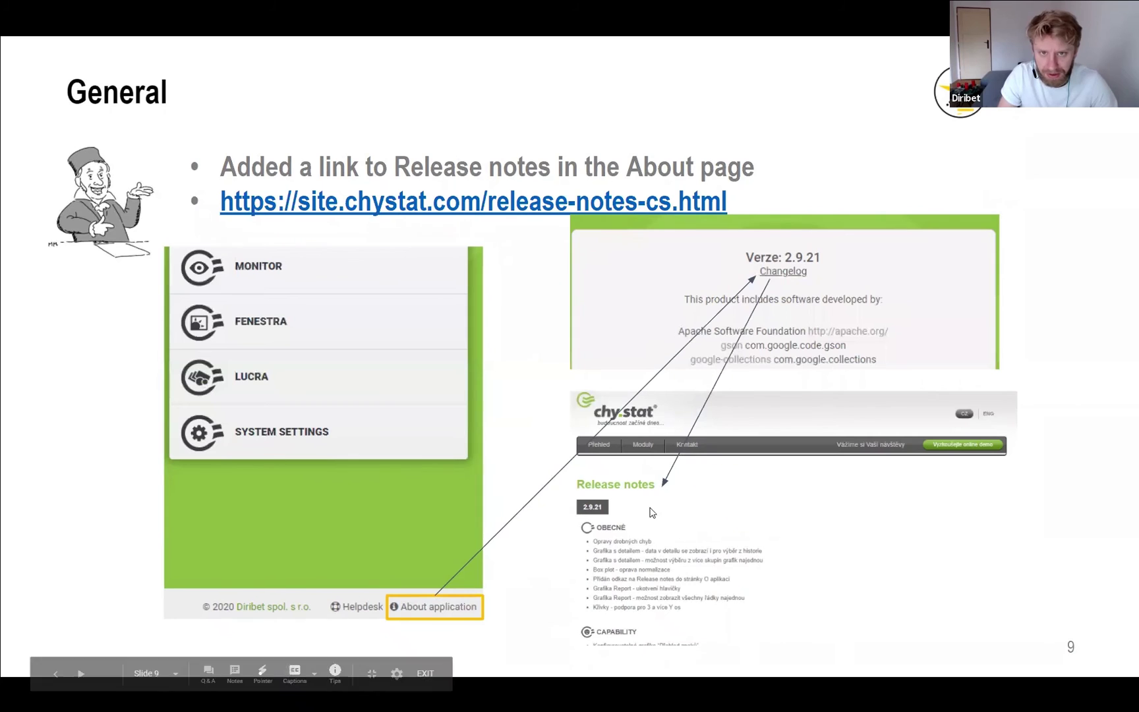
- Switch to the browser and open the Changelog release notes from the chy.brewery demo site's About application page
{"action": "key", "text": "alt+Tab"}
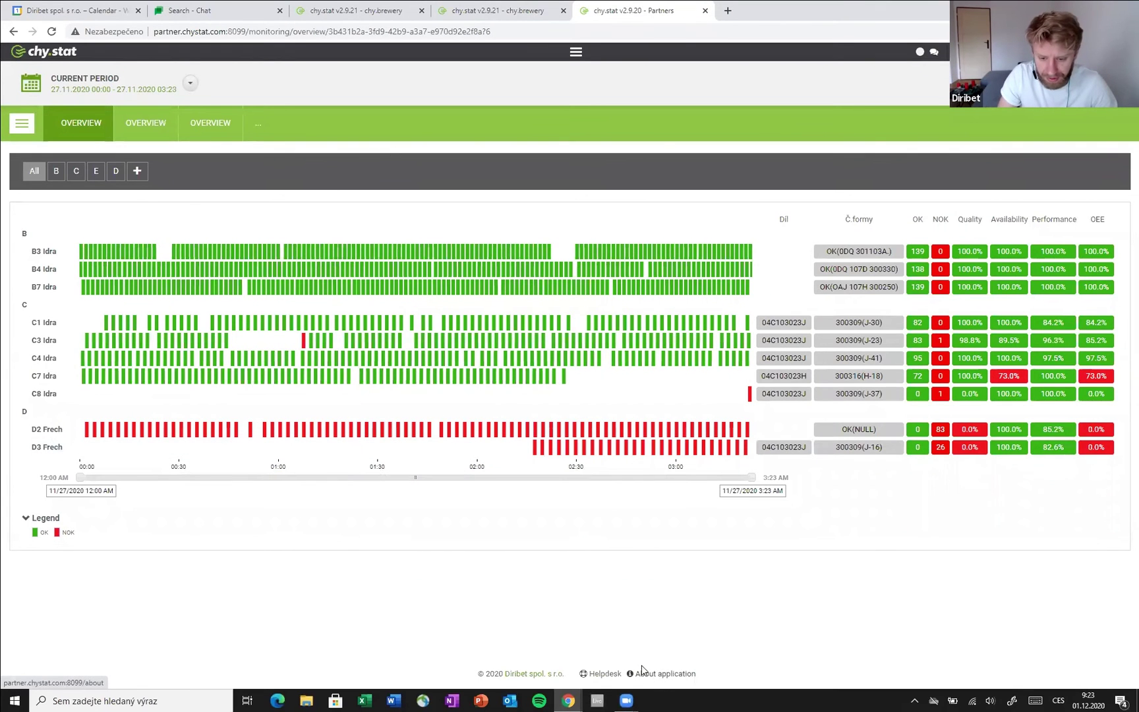
{"action": "left_click", "coordinate": [507, 6]}
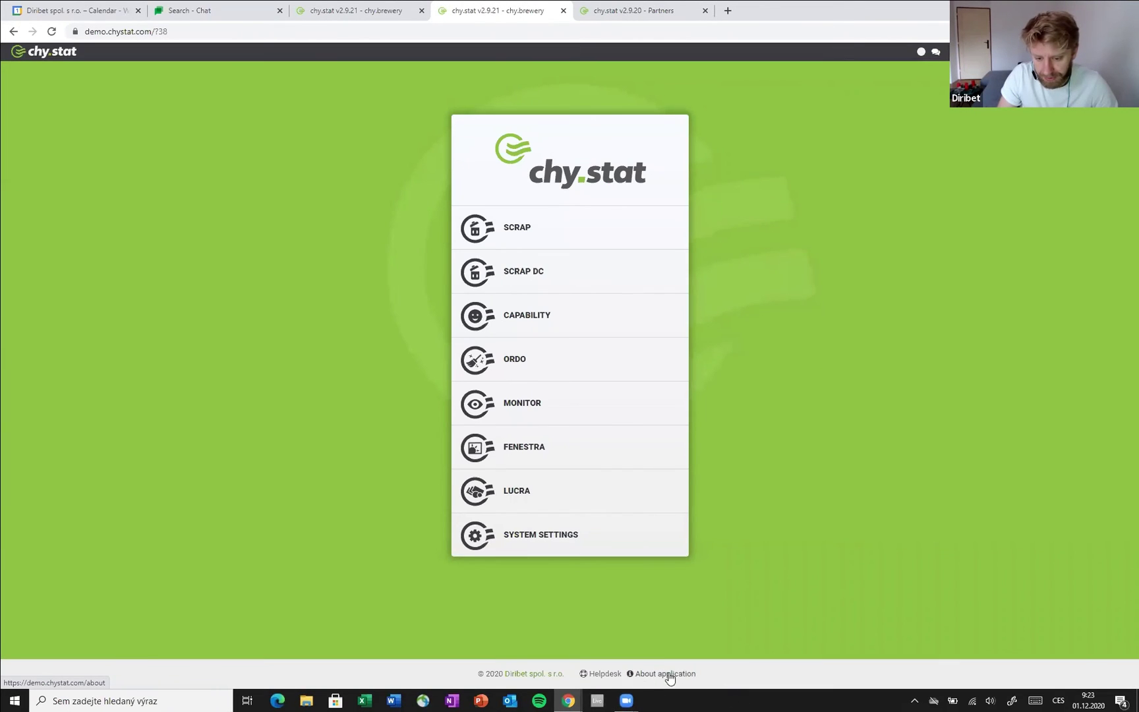
{"action": "left_click", "coordinate": [656, 675]}
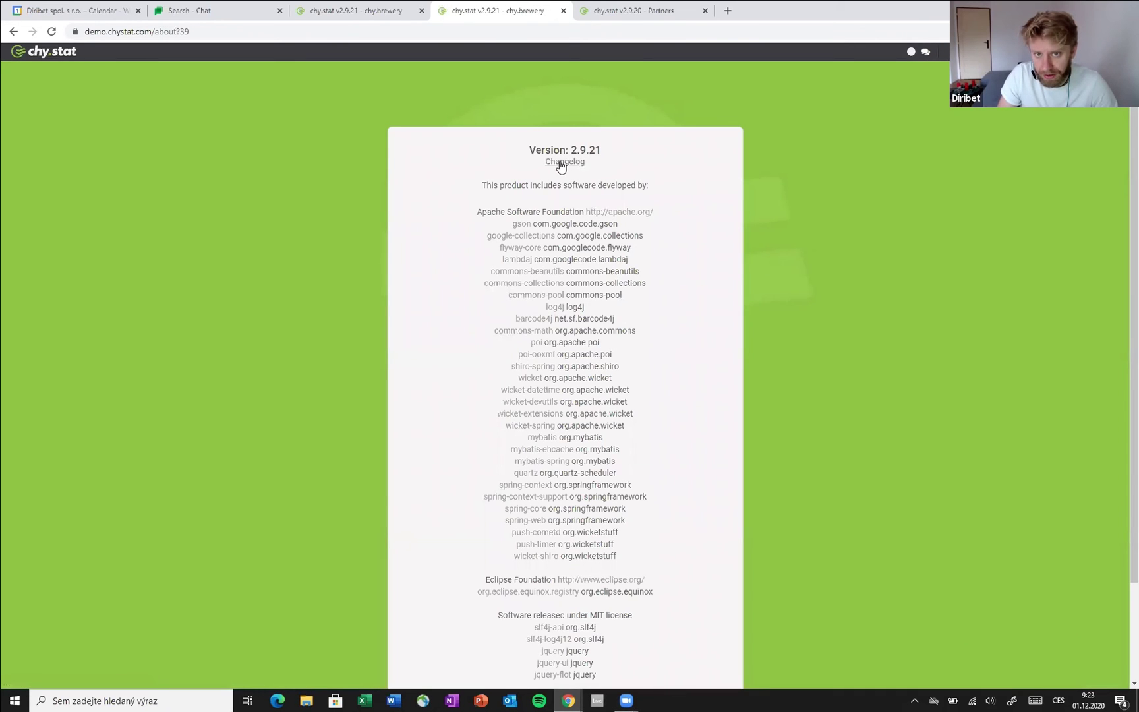
{"action": "left_click_drag", "start_coordinate": [522, 152], "coordinate": [613, 150]}
{"action": "left_click", "coordinate": [613, 149]}
{"action": "left_click", "coordinate": [585, 162]}
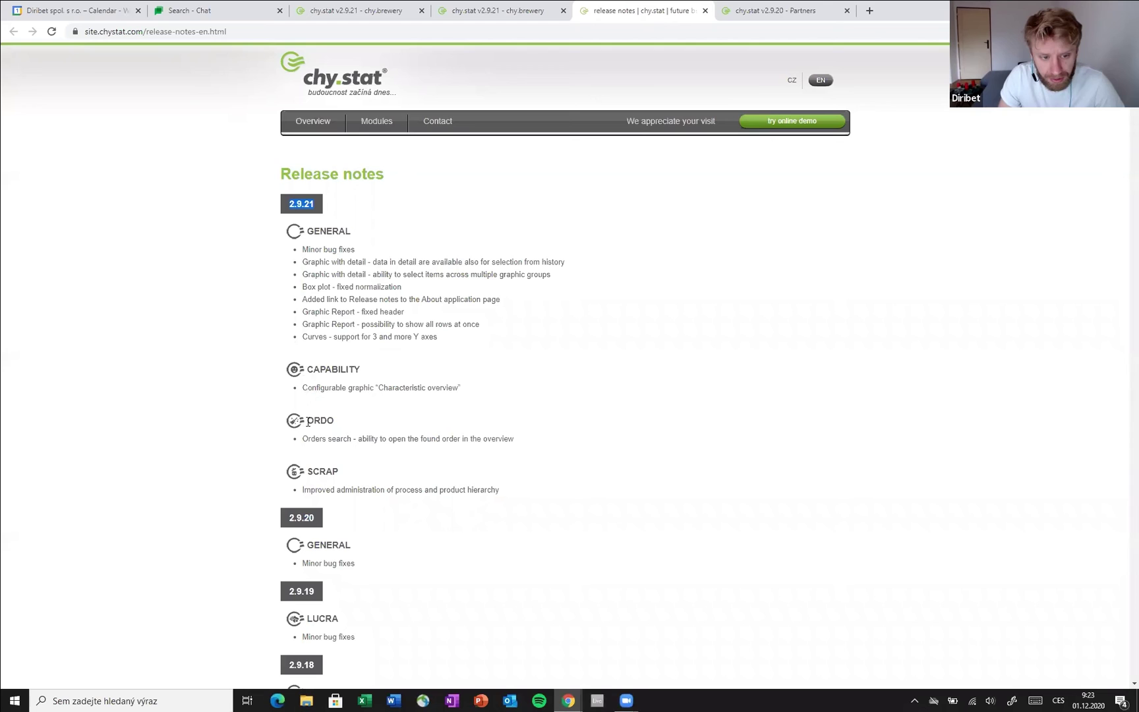
- Look through the release notes of the older versions and highlight the General items of version 2.9.21
{"action": "scroll", "coordinate": [320, 490], "scroll_direction": "down", "scroll_amount": 15}
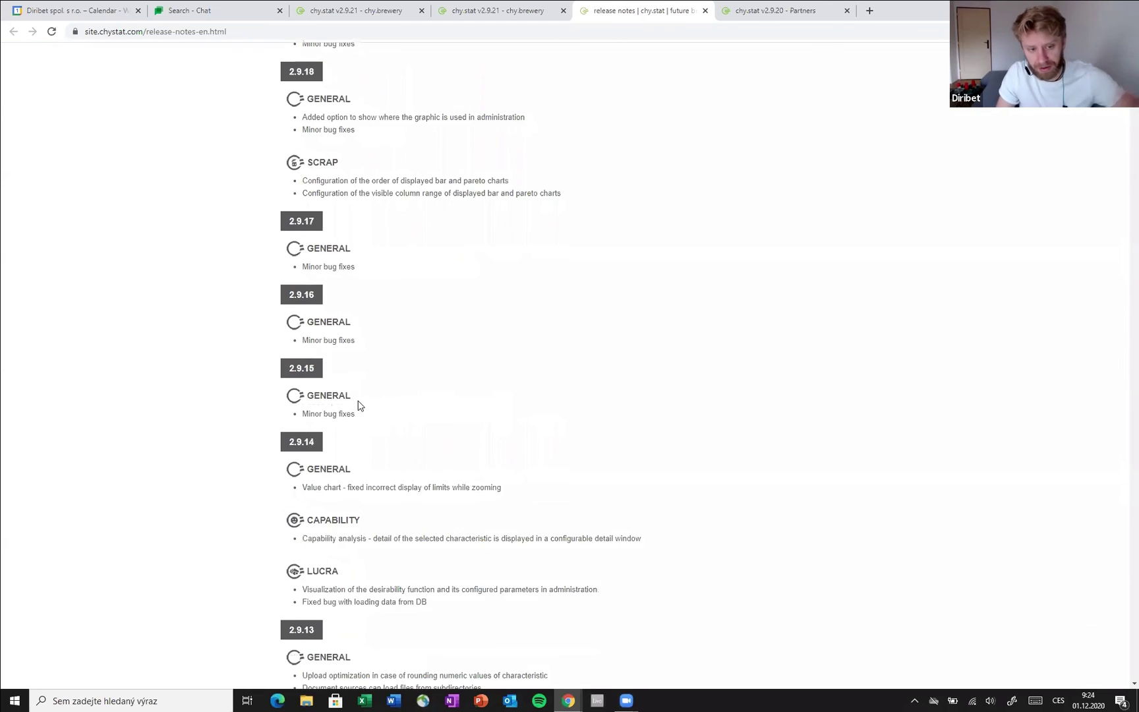
{"action": "scroll", "coordinate": [369, 382], "scroll_direction": "down", "scroll_amount": 5}
{"action": "scroll", "coordinate": [368, 381], "scroll_direction": "up", "scroll_amount": 20}
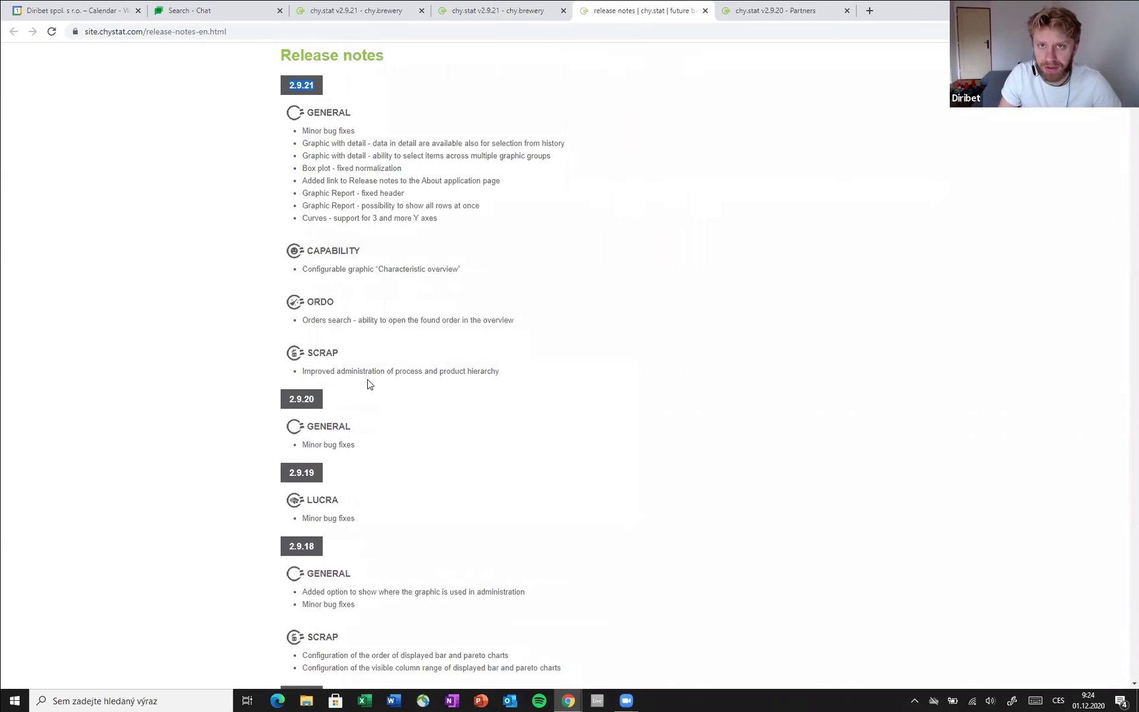
{"action": "scroll", "coordinate": [369, 383], "scroll_direction": "up", "scroll_amount": 2}
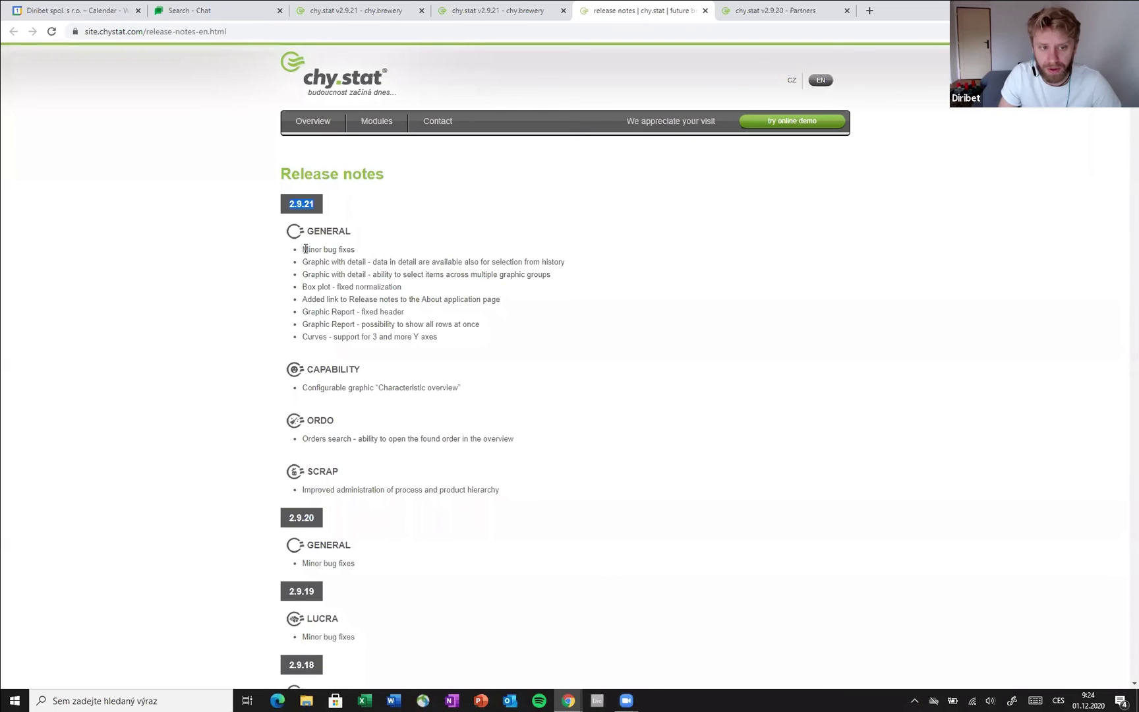
{"action": "left_click_drag", "start_coordinate": [302, 249], "coordinate": [491, 345]}
{"action": "left_click", "coordinate": [491, 345]}
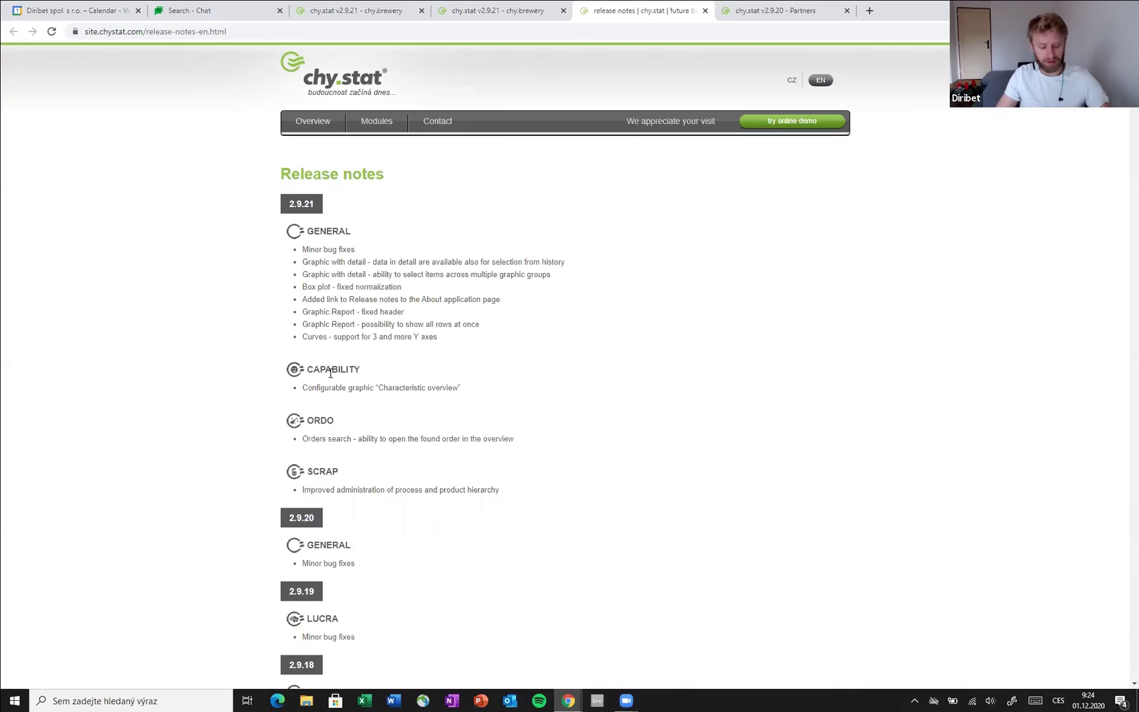
{"action": "key", "text": "alt+Tab"}
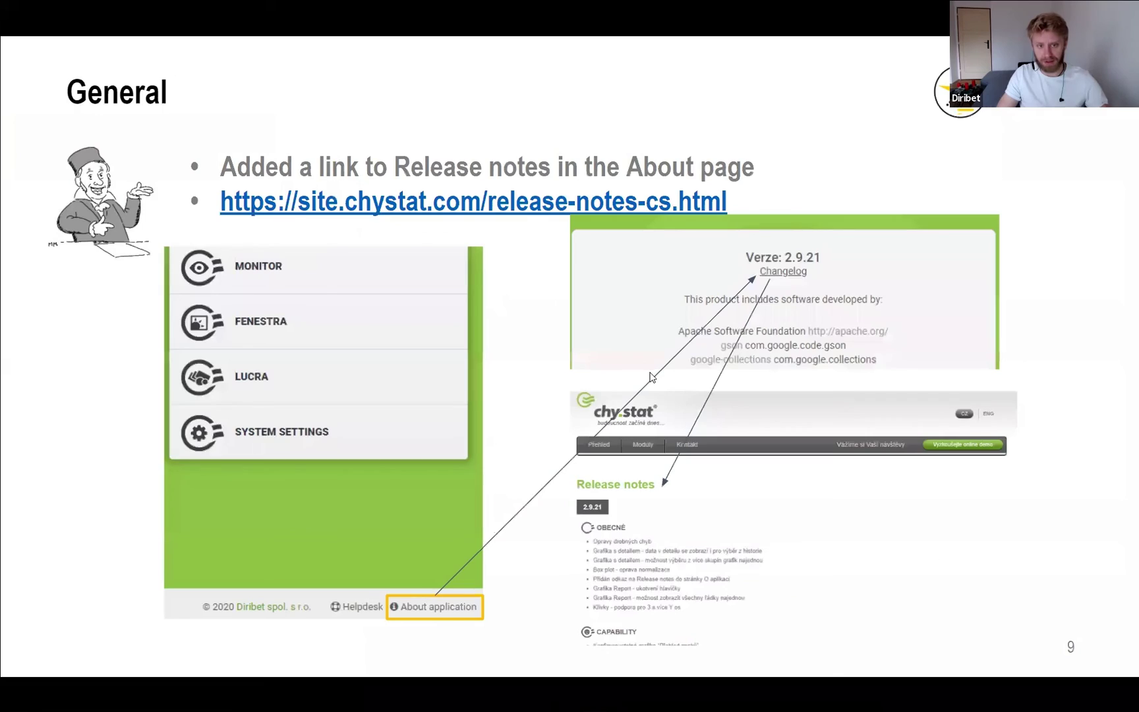
{"action": "key", "text": "alt+Tab"}
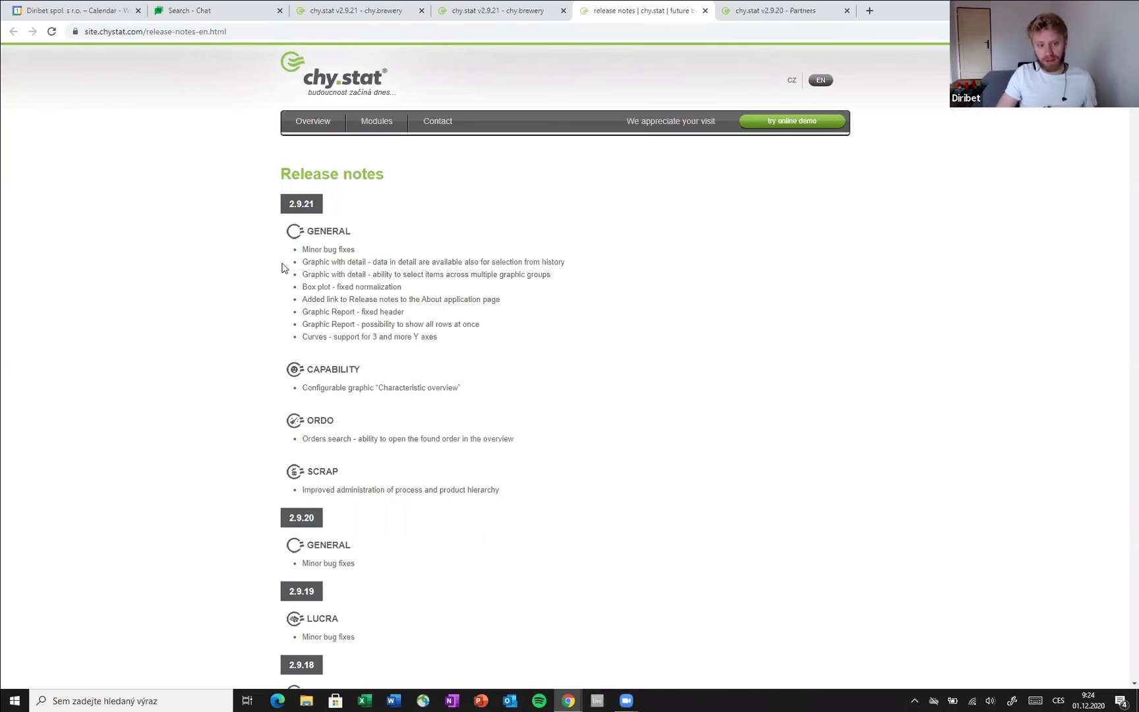
{"action": "left_click", "coordinate": [521, 5]}
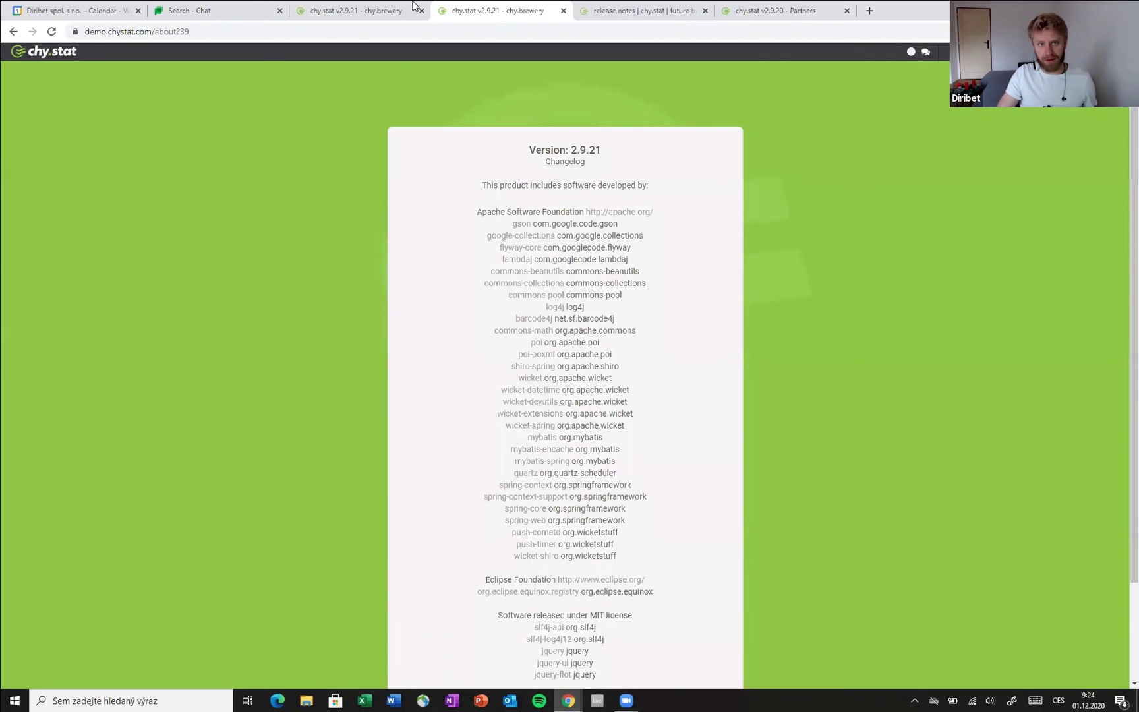
{"action": "left_click", "coordinate": [638, 6]}
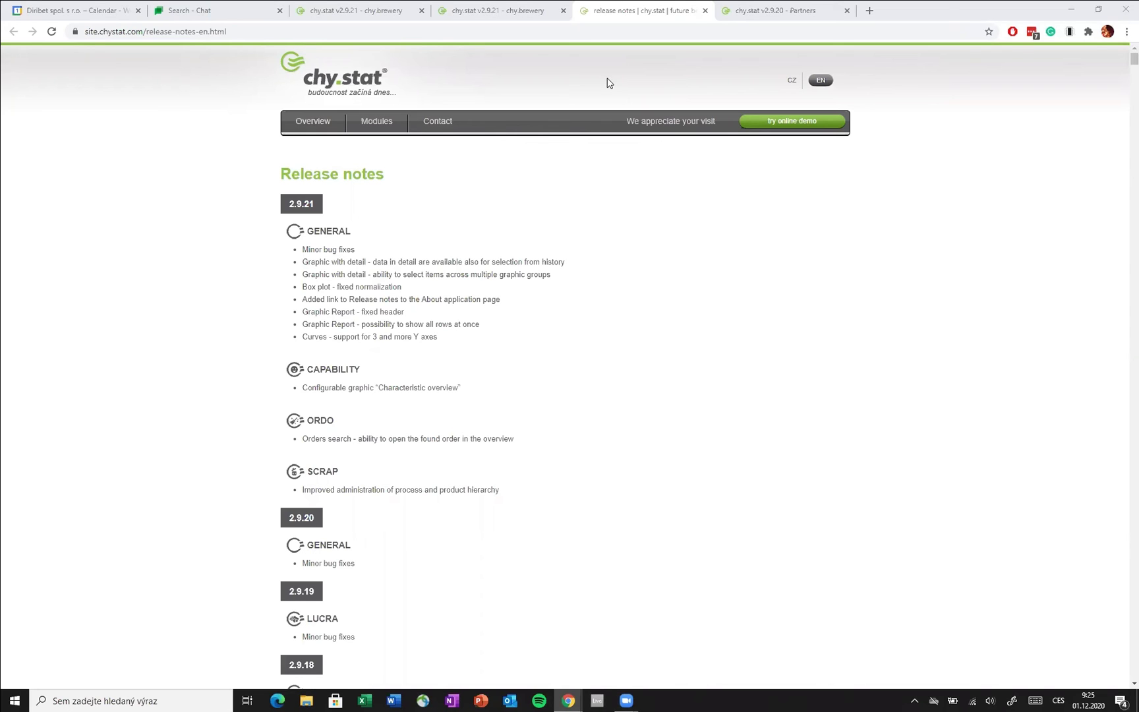
- Set the headphone volume to 70
{"action": "left_click", "coordinate": [989, 700]}
{"action": "left_click_drag", "start_coordinate": [1053, 675], "coordinate": [1059, 672]}
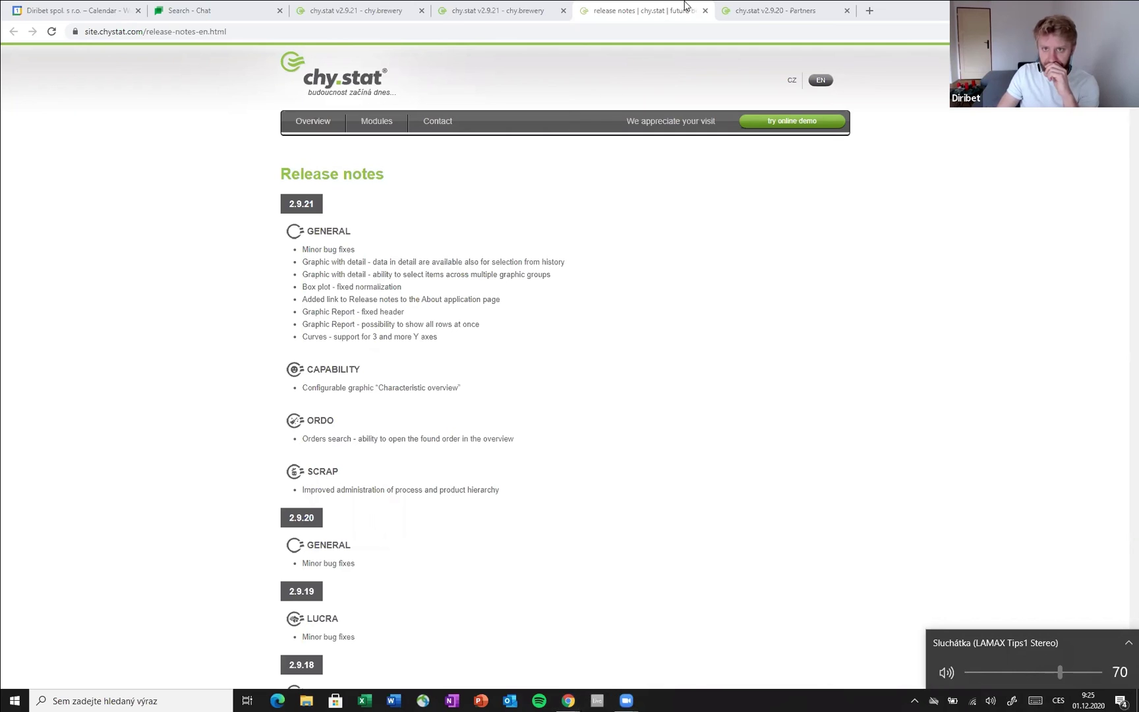
- On the Partners site, view the HPDC Curve of a C3 Idra OK casting and close its detail
{"action": "left_click", "coordinate": [764, 10]}
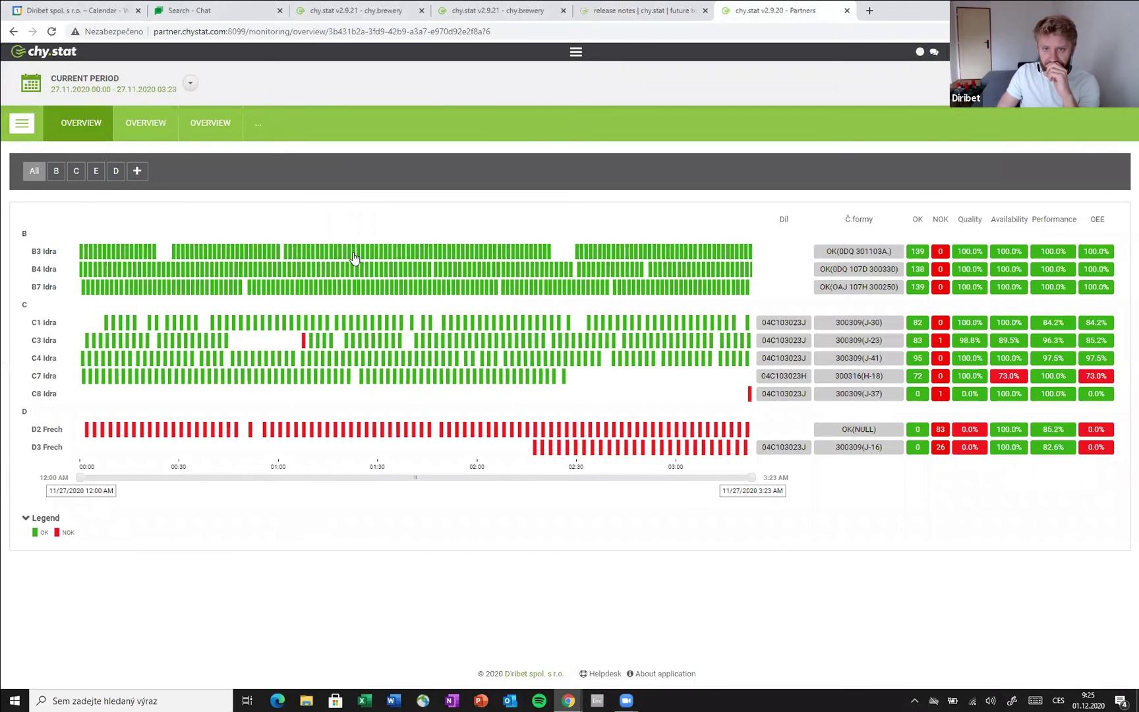
{"action": "left_click", "coordinate": [377, 341]}
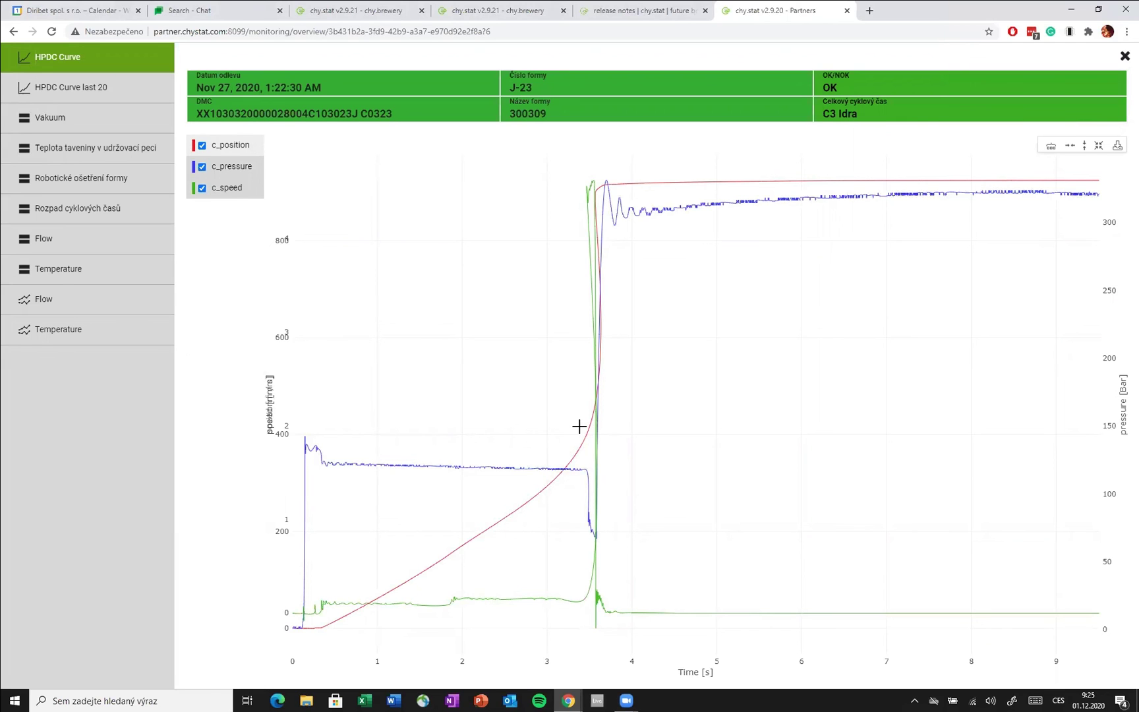
{"action": "mouse_move", "coordinate": [600, 174]}
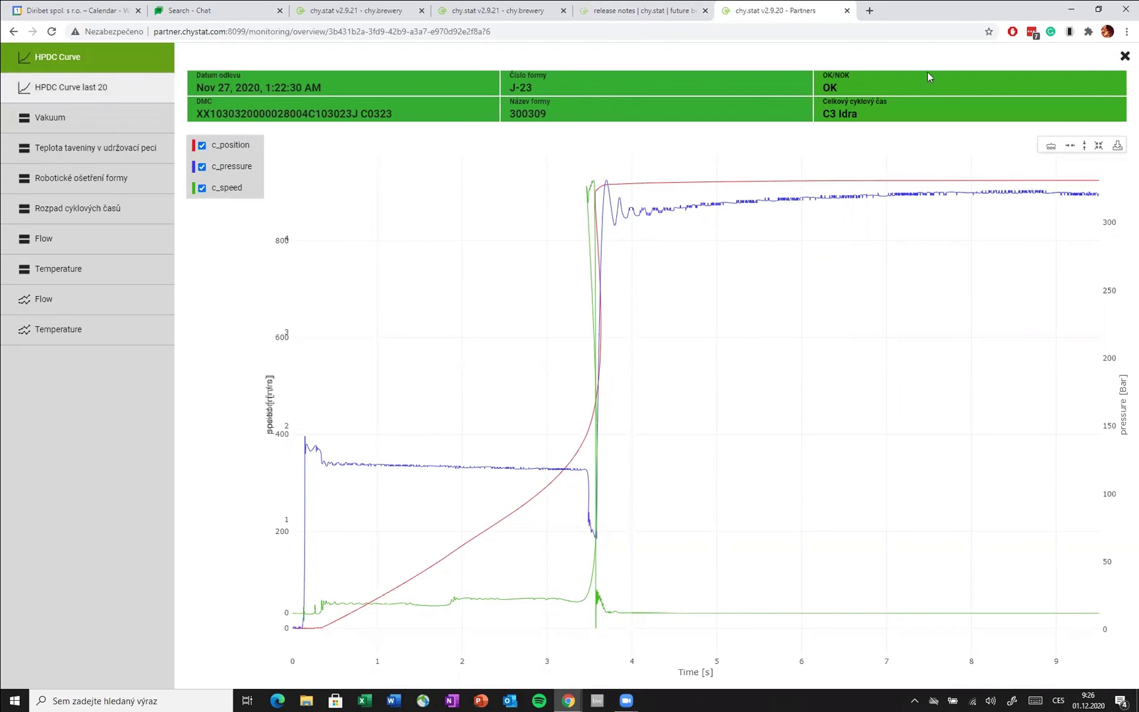
{"action": "left_click", "coordinate": [1124, 56]}
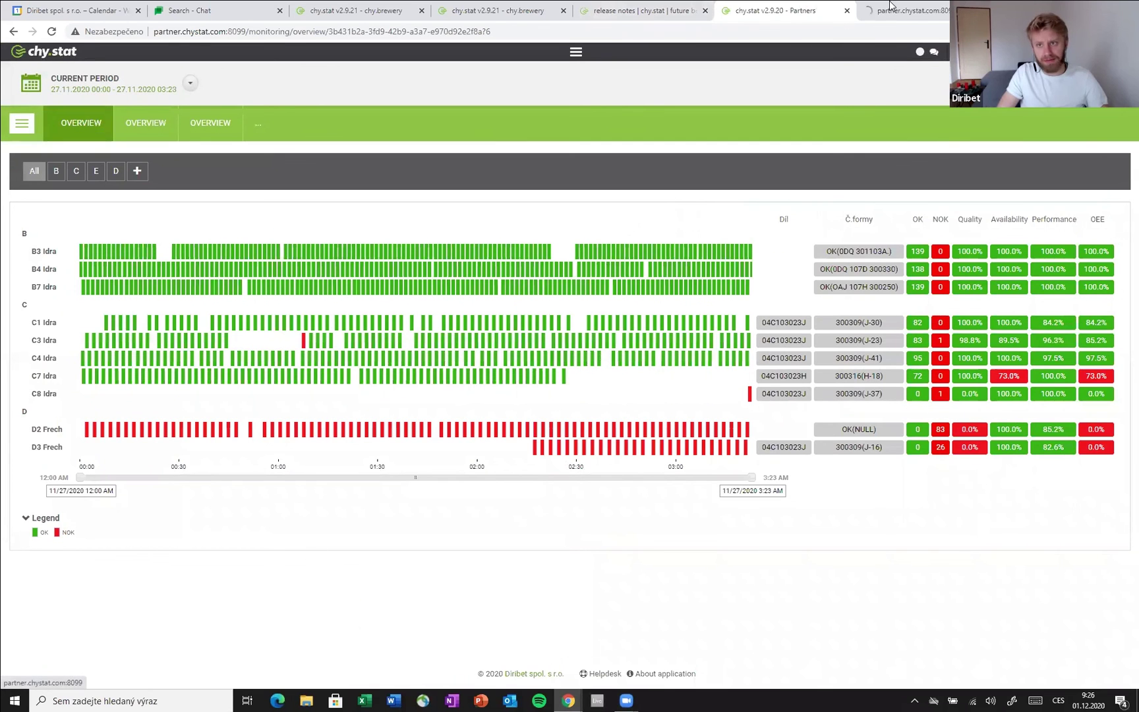
- Open the Partners site's system settings in a separate browser tab and show the general Curve graphic's configuration
{"action": "left_click", "coordinate": [56, 52]}
{"action": "left_click", "coordinate": [501, 475]}
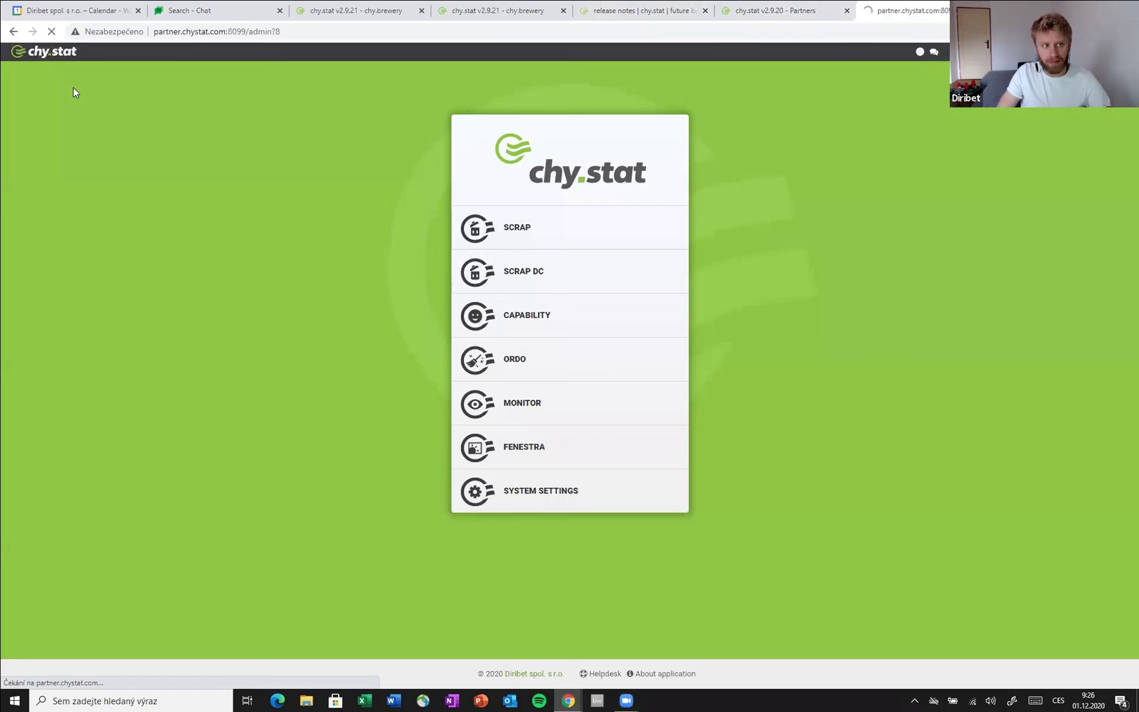
{"action": "left_click", "coordinate": [68, 81]}
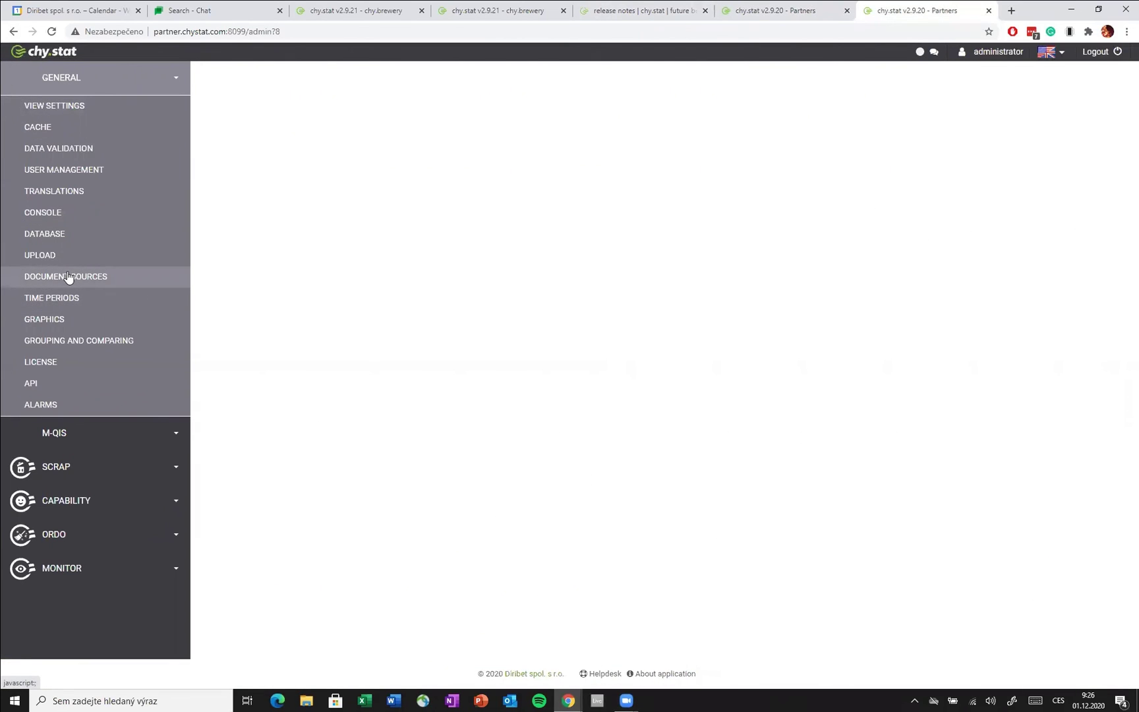
{"action": "left_click", "coordinate": [74, 323]}
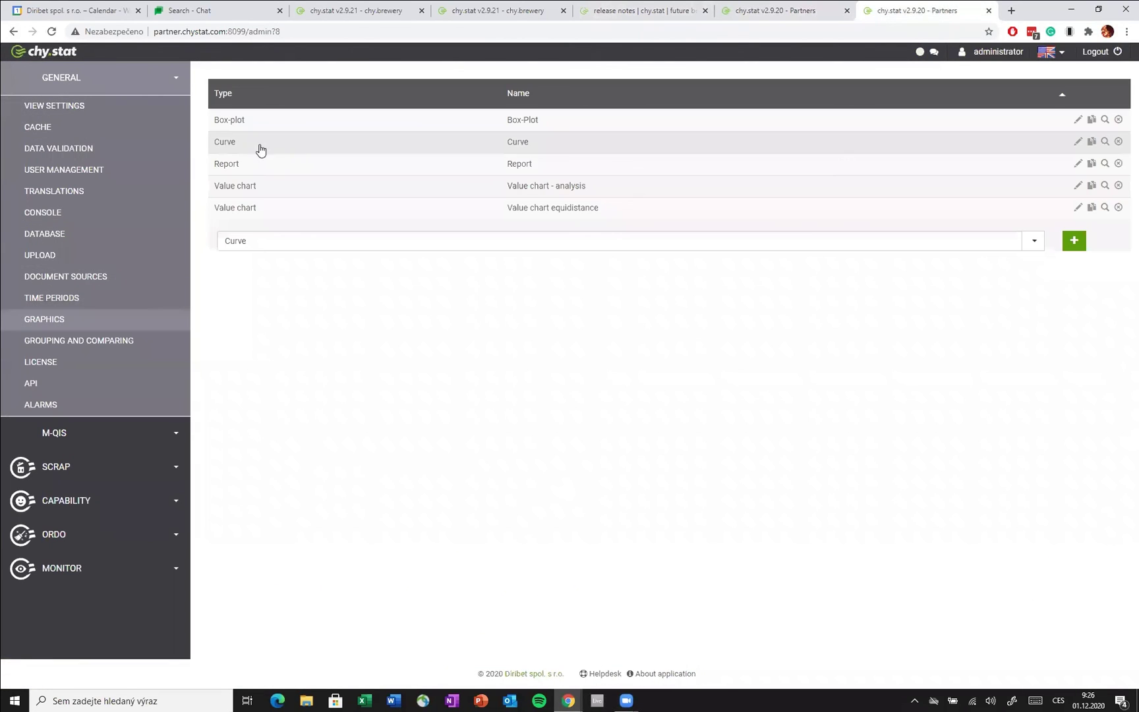
{"action": "left_click", "coordinate": [368, 193]}
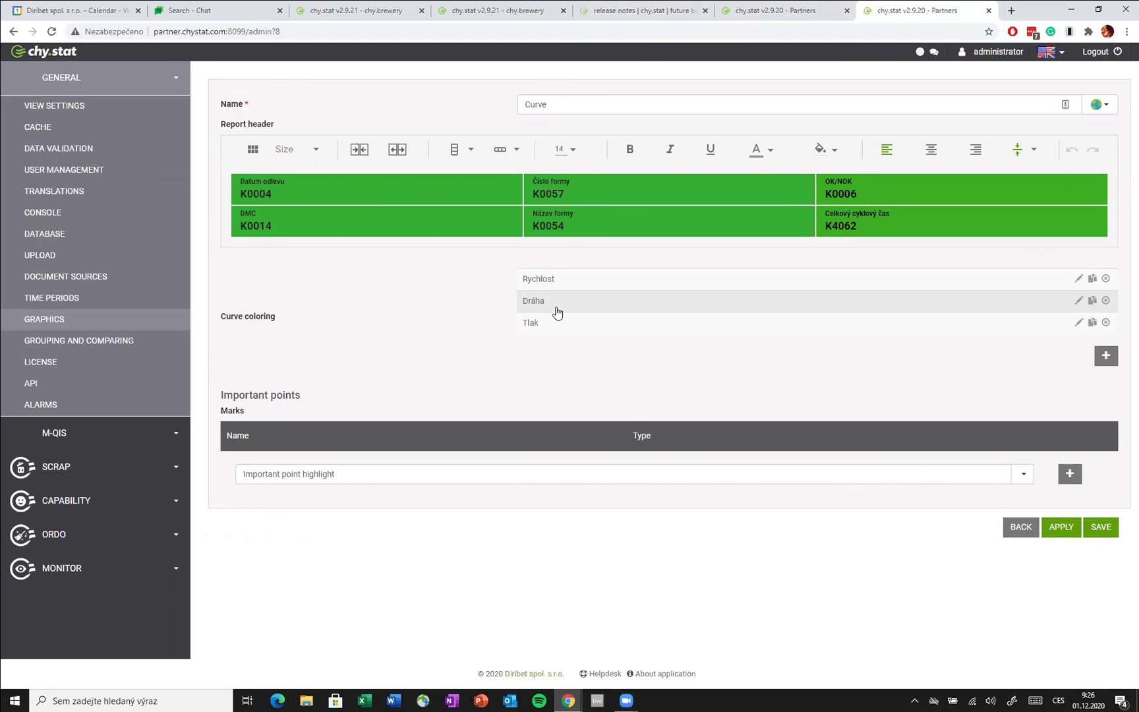
- Return to the Monitor overview, open the C3 Idra OK casting's HPDC Curve, and rescale its pressure axis to about 800 Bar
{"action": "left_click", "coordinate": [829, 12]}
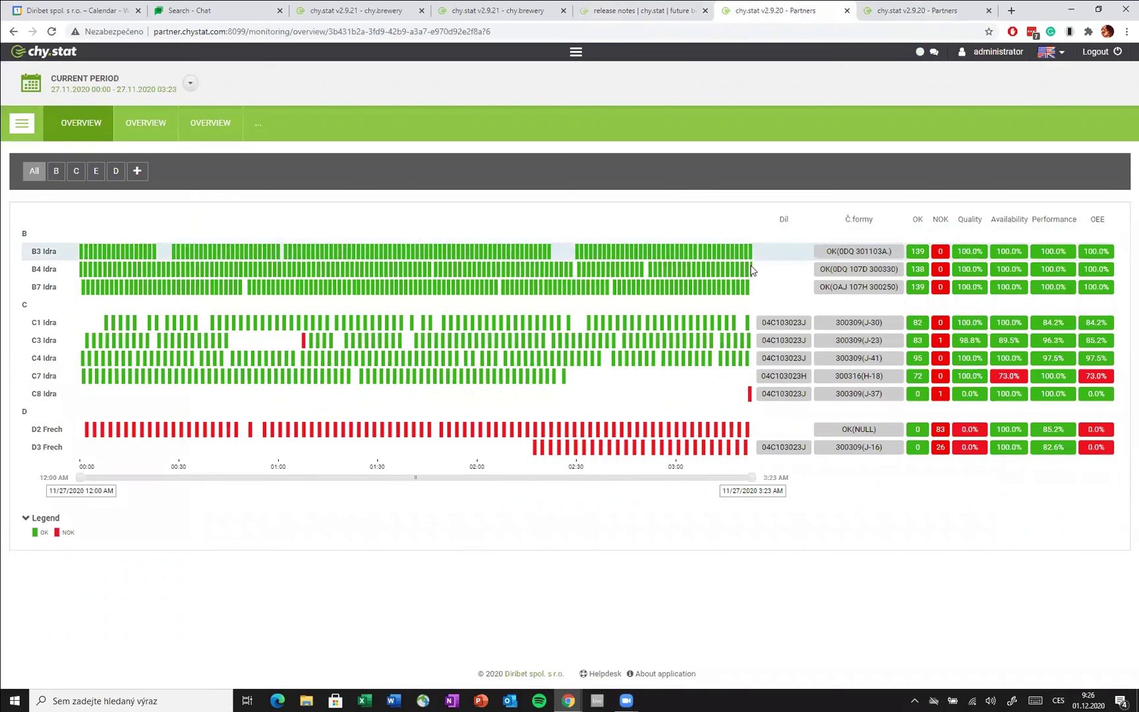
{"action": "left_click", "coordinate": [664, 7]}
{"action": "left_click", "coordinate": [781, 8]}
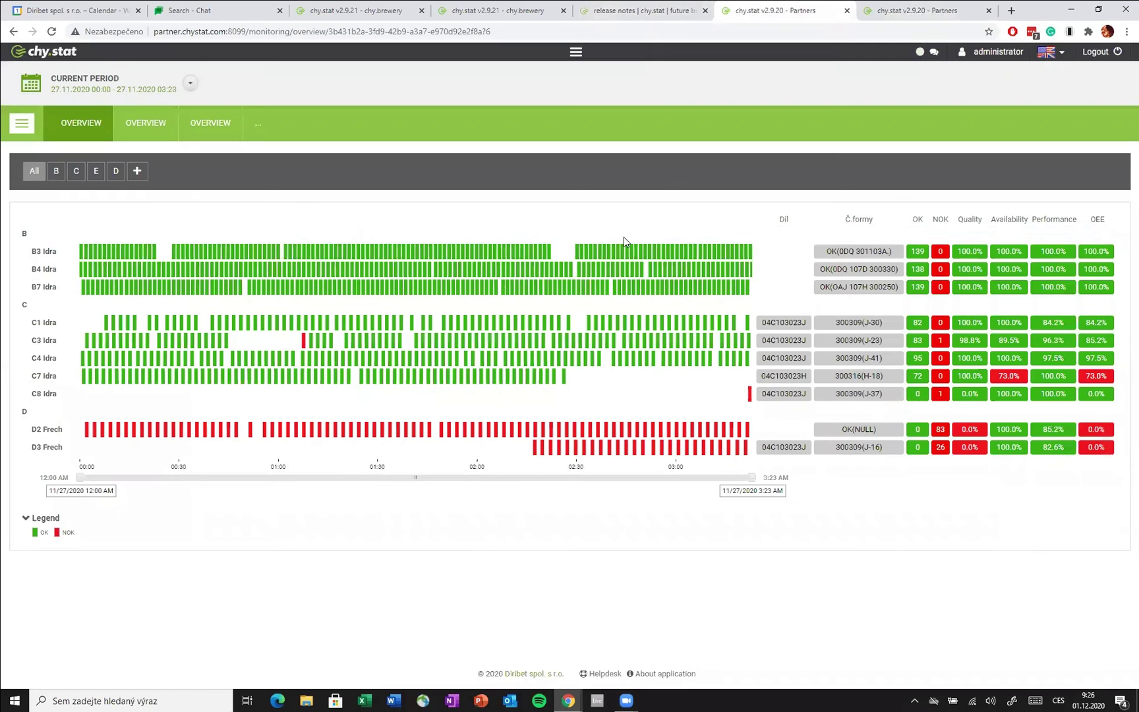
{"action": "left_click", "coordinate": [356, 360]}
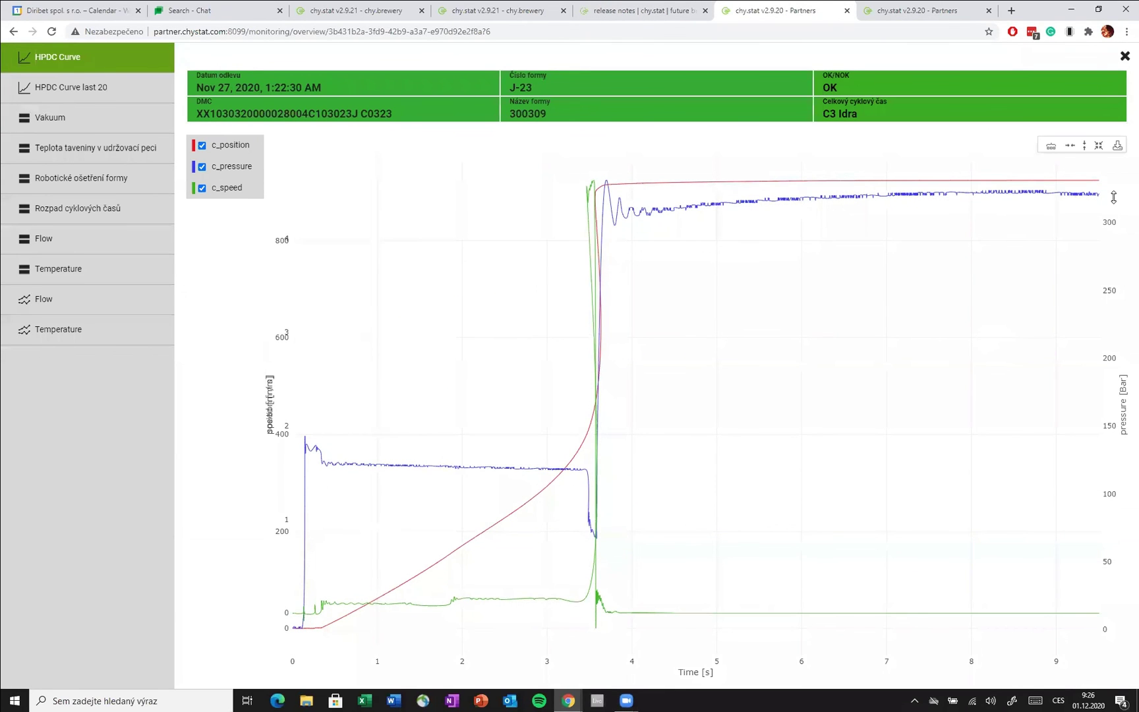
{"action": "left_click_drag", "start_coordinate": [1115, 239], "coordinate": [1110, 485]}
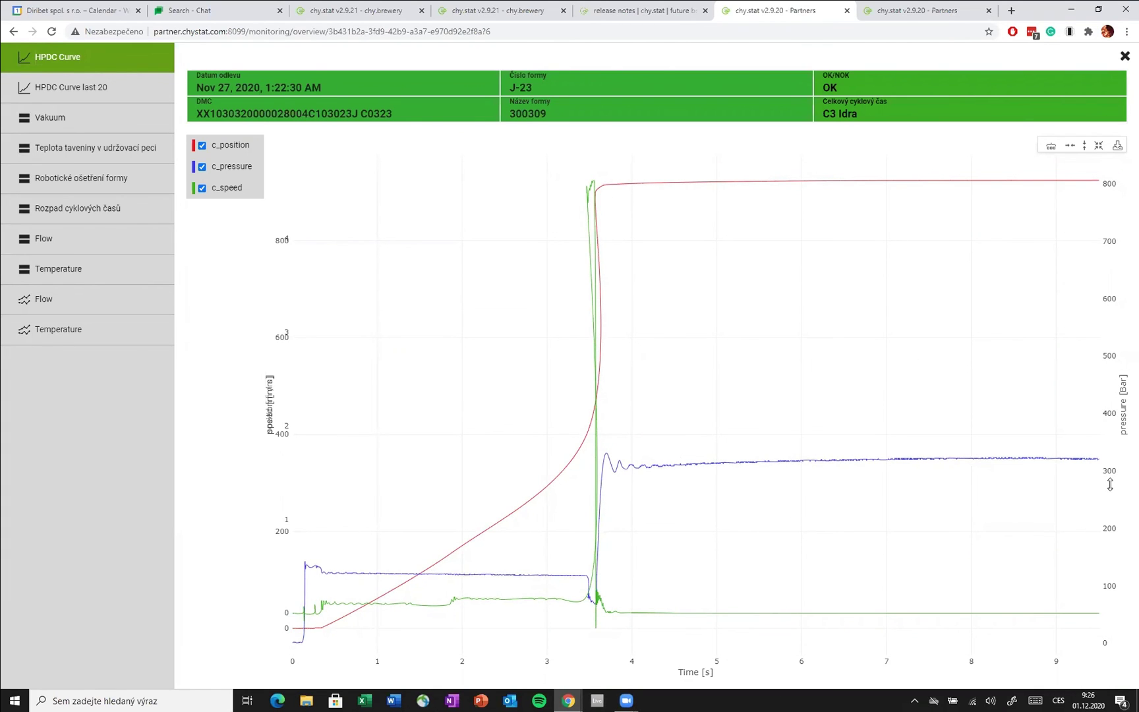
- In the administration, open the Monitor piece detail configuration for HPDC Curve
{"action": "left_click", "coordinate": [889, 8]}
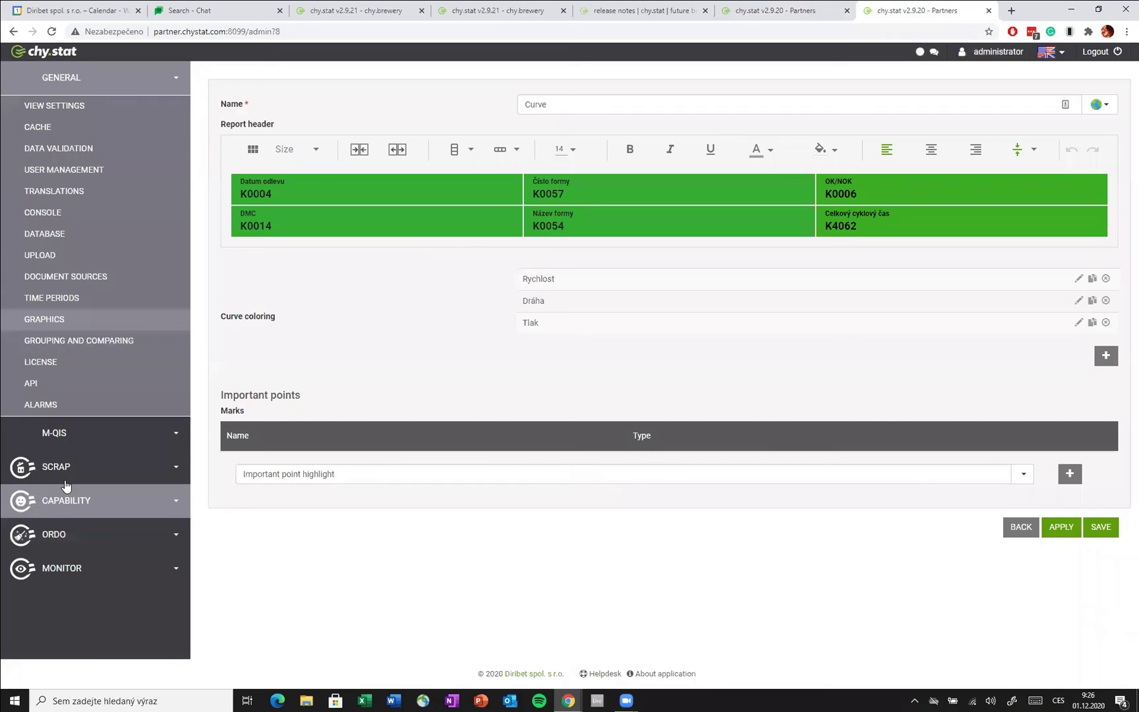
{"action": "left_click", "coordinate": [85, 566]}
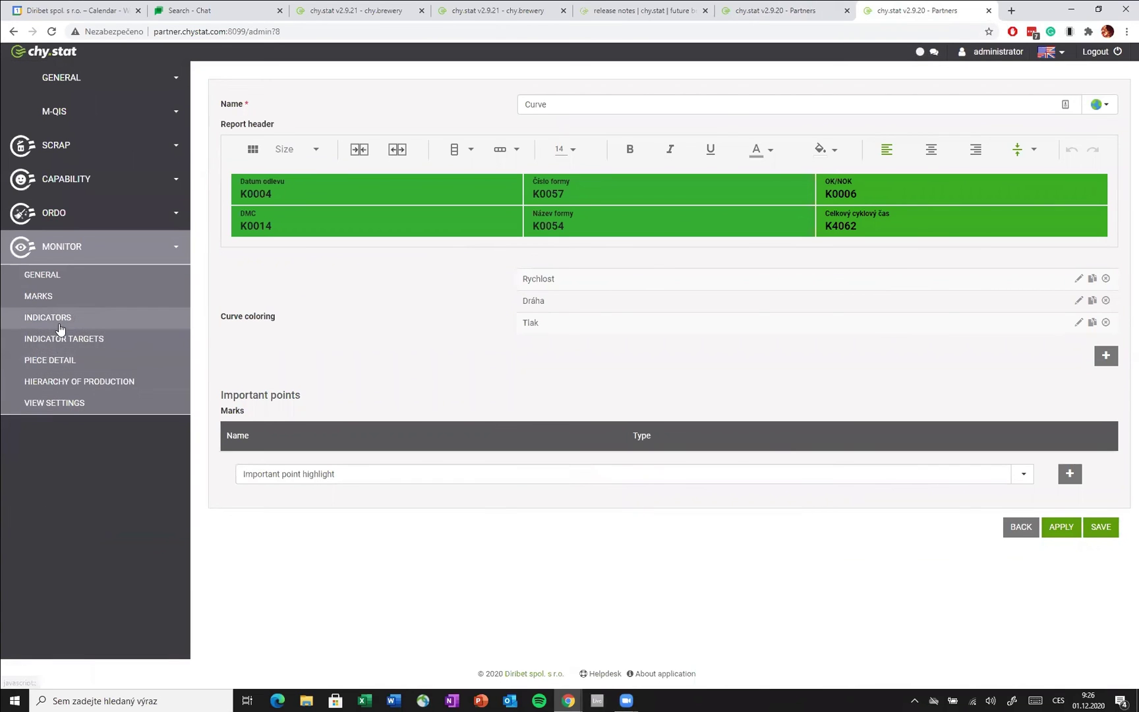
{"action": "left_click", "coordinate": [61, 361]}
{"action": "left_click", "coordinate": [266, 137]}
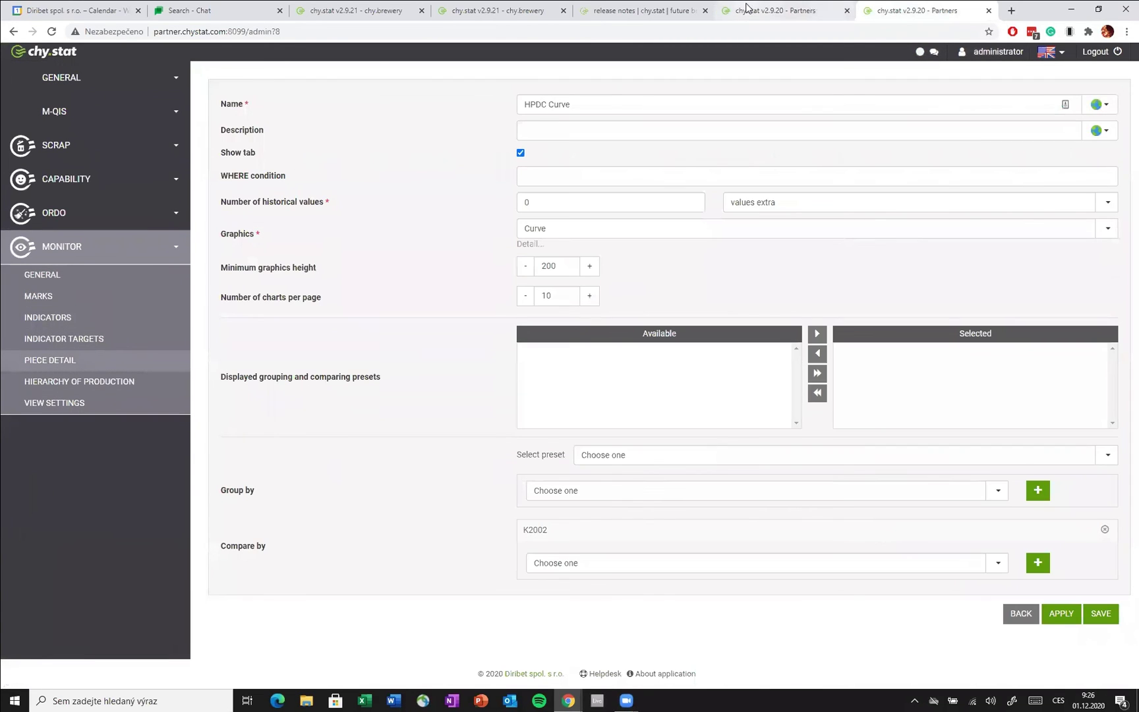
- Return to the HPDC Curve and rescale the speed axis to about 10 and the pressure axis to about 900 Bar
{"action": "left_click", "coordinate": [748, 10]}
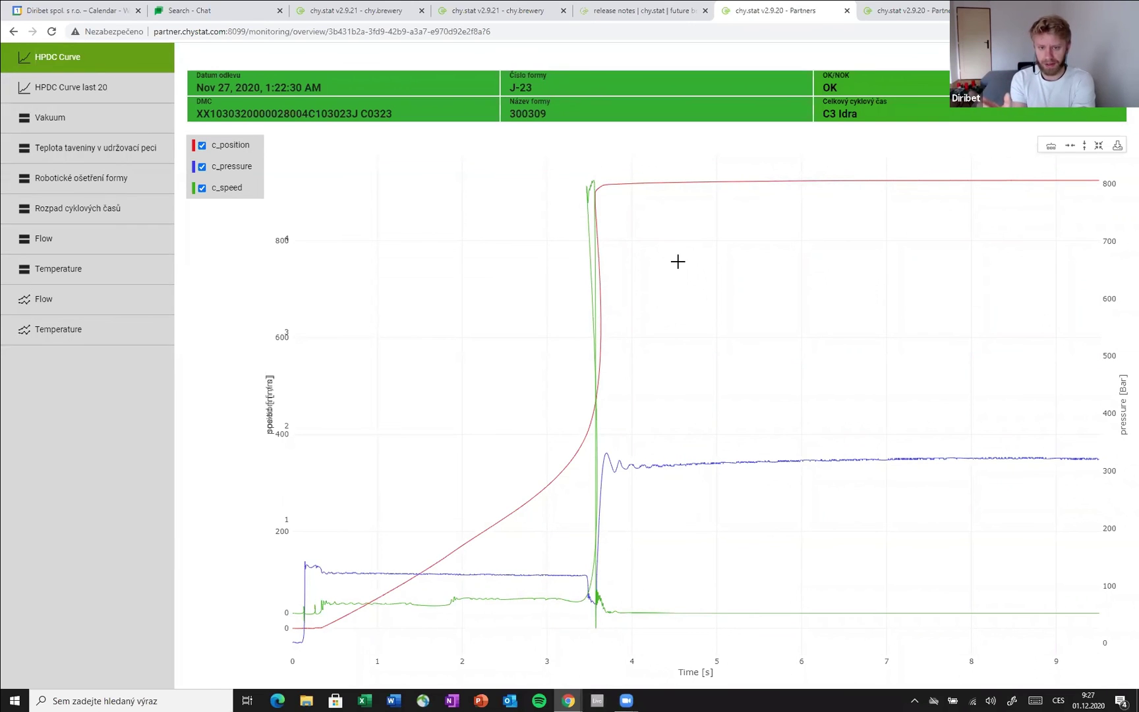
{"action": "left_click_drag", "start_coordinate": [286, 212], "coordinate": [300, 251]}
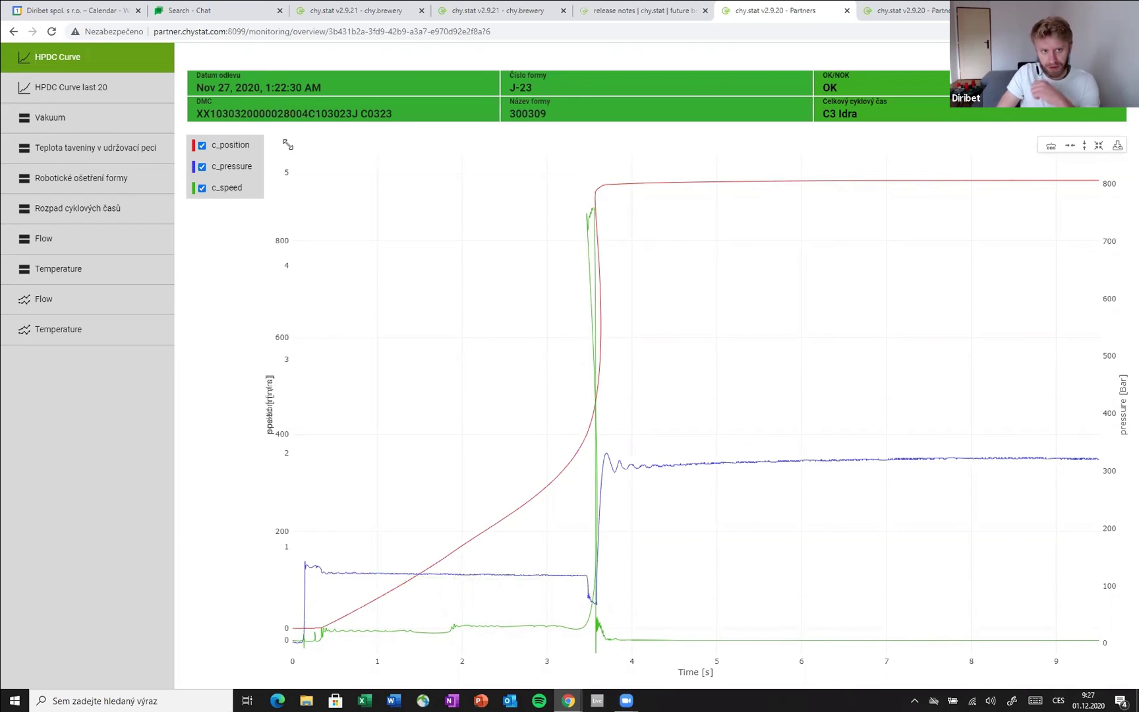
{"action": "left_click_drag", "start_coordinate": [282, 160], "coordinate": [293, 419]}
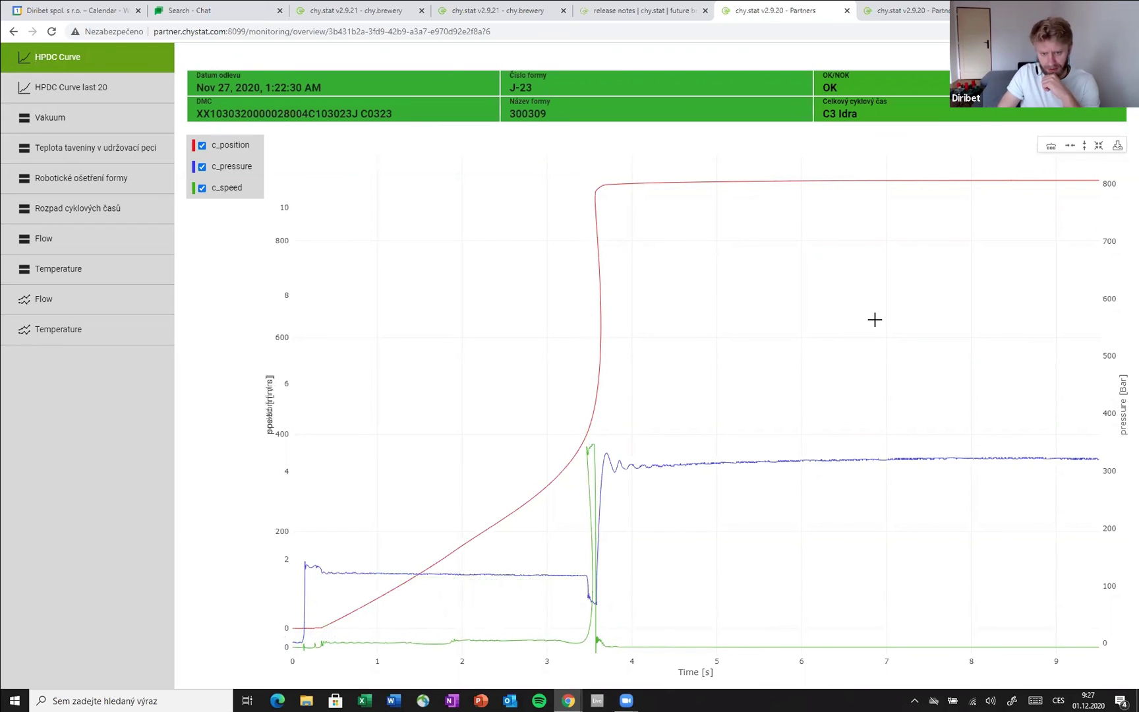
{"action": "left_click_drag", "start_coordinate": [1111, 189], "coordinate": [1112, 224]}
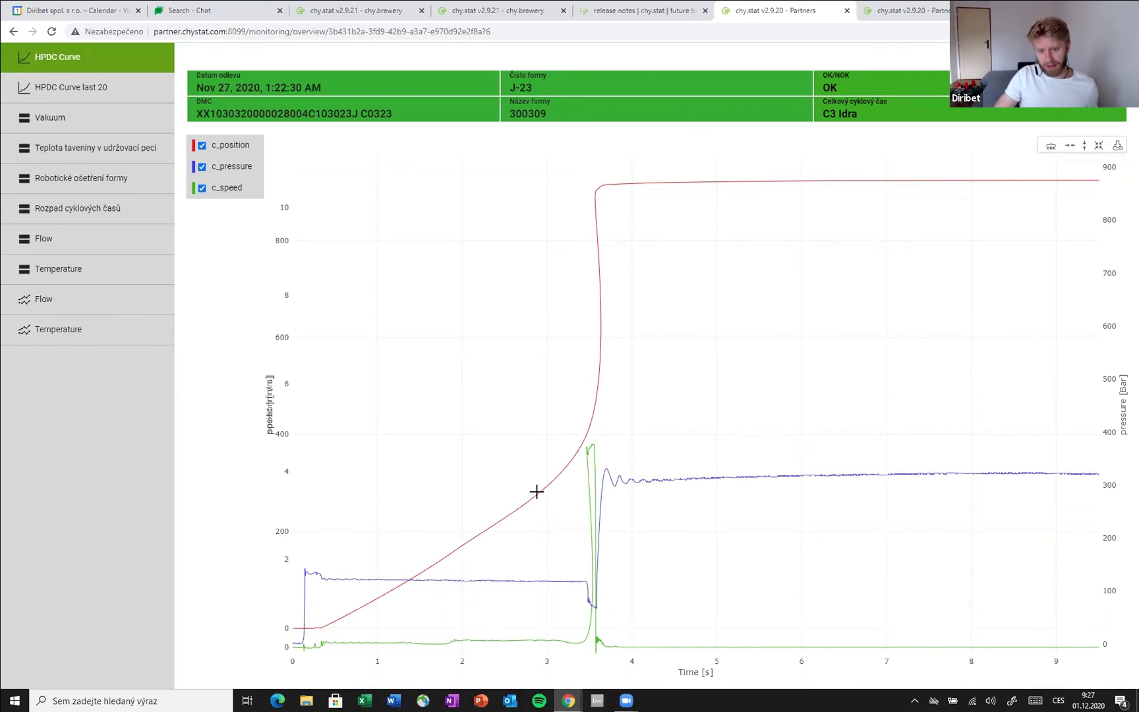
- Zoom the HPDC Curve to about 3 to 4.1 s, reset the chart view, and close the casting detail
{"action": "left_click_drag", "start_coordinate": [544, 405], "coordinate": [643, 649]}
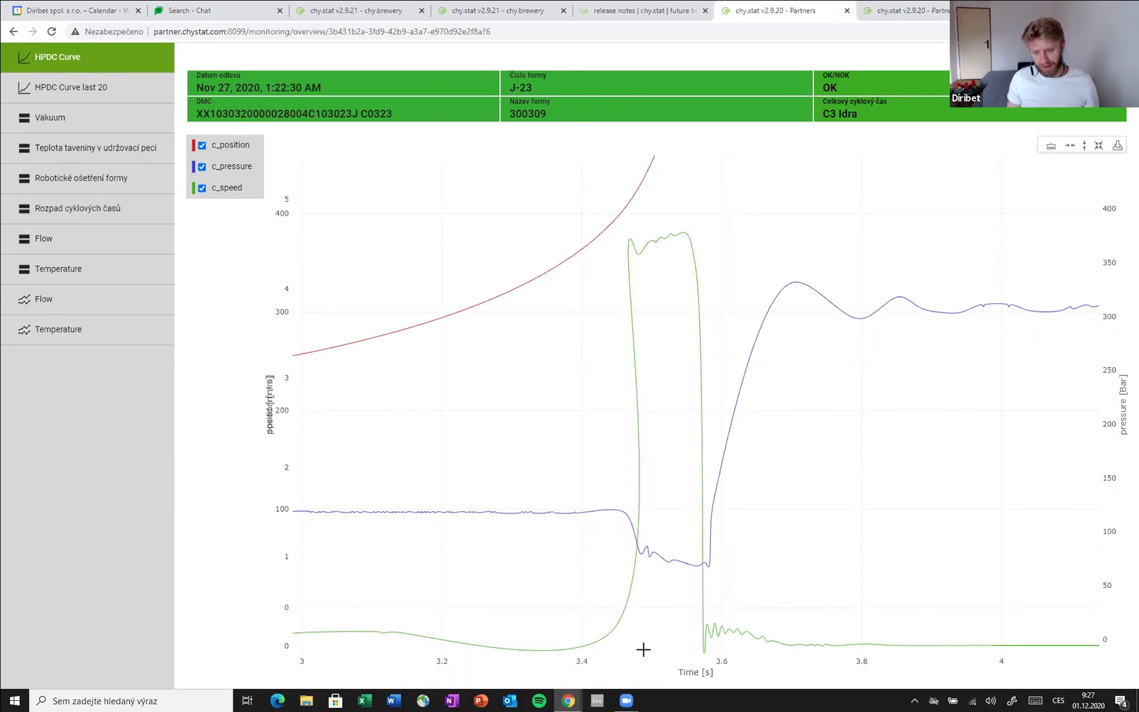
{"action": "double_click", "coordinate": [764, 271]}
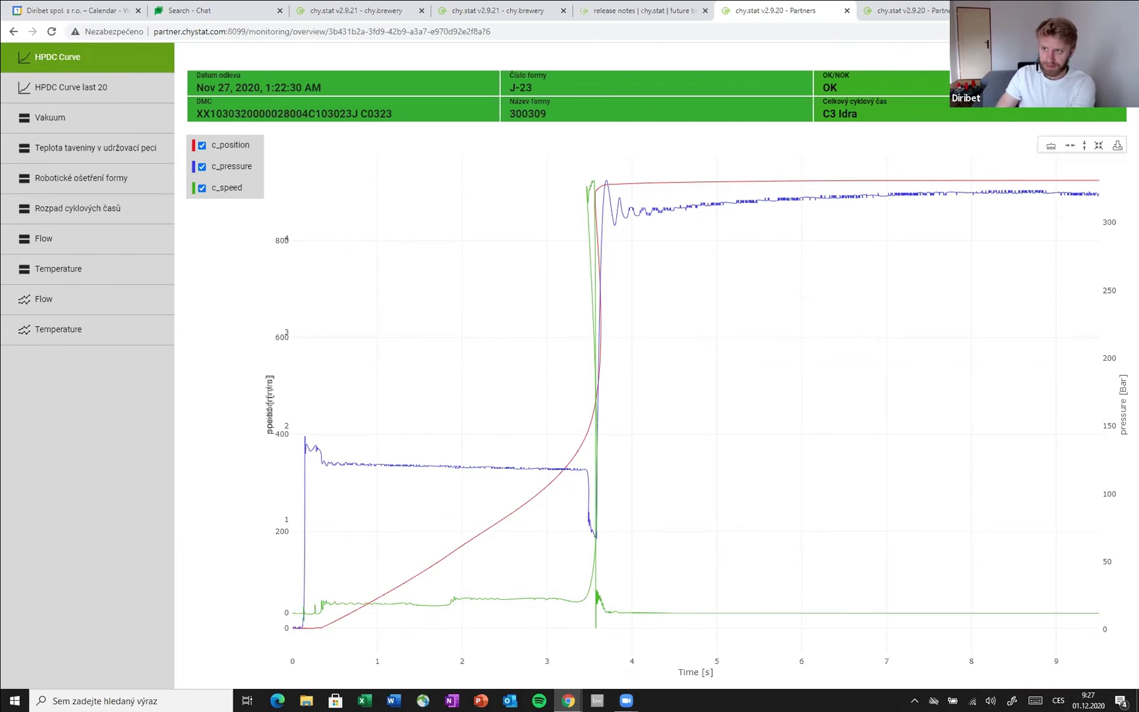
{"action": "key", "text": "Escape"}
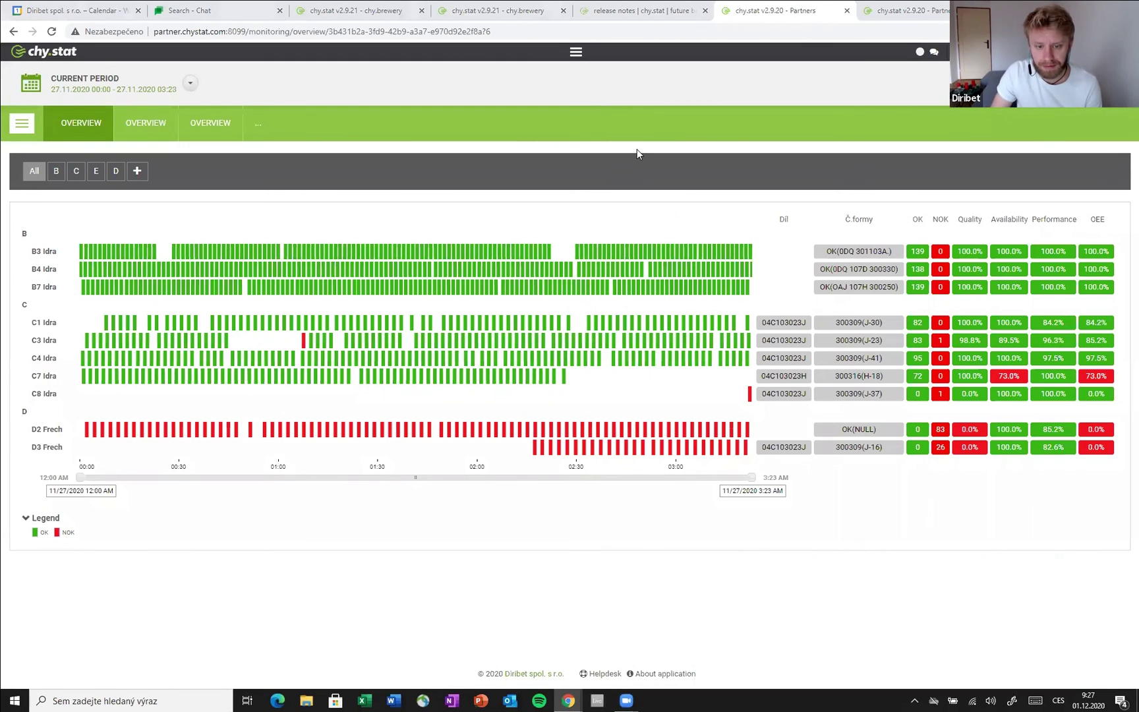
- Switch to the presentation, show the slide on the Release notes link, and start switching to another window
{"action": "key", "text": "alt+Tab"}
{"action": "key", "text": "alt+Tab"}
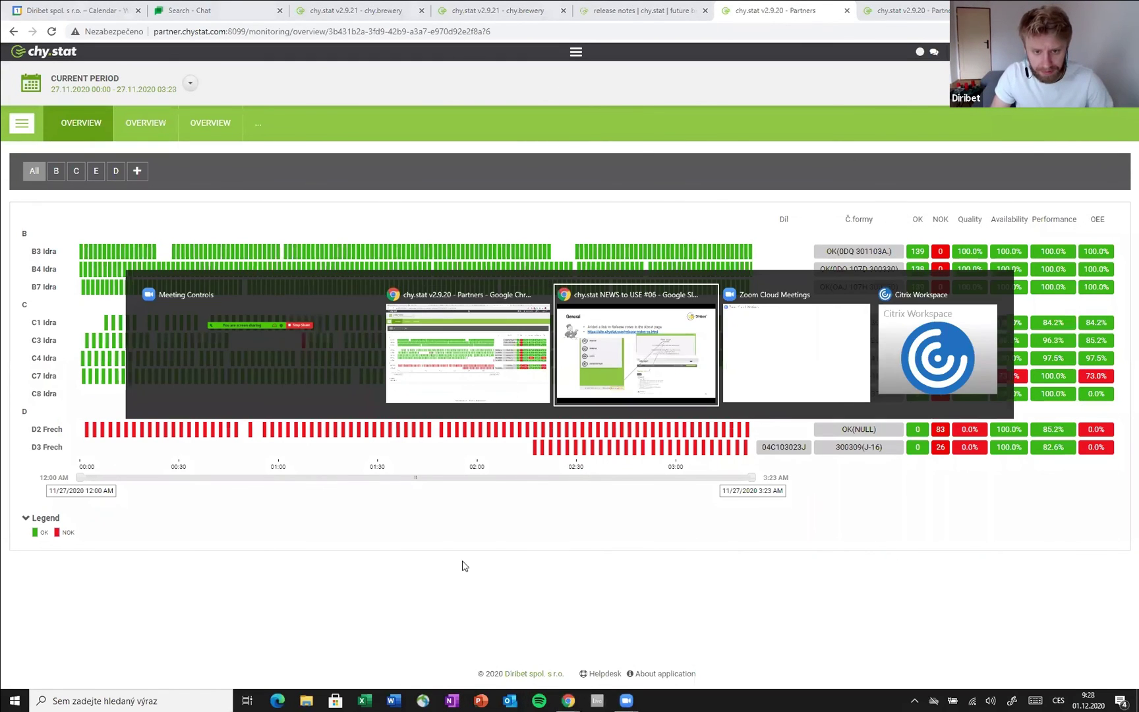
{"action": "key", "text": "Right"}
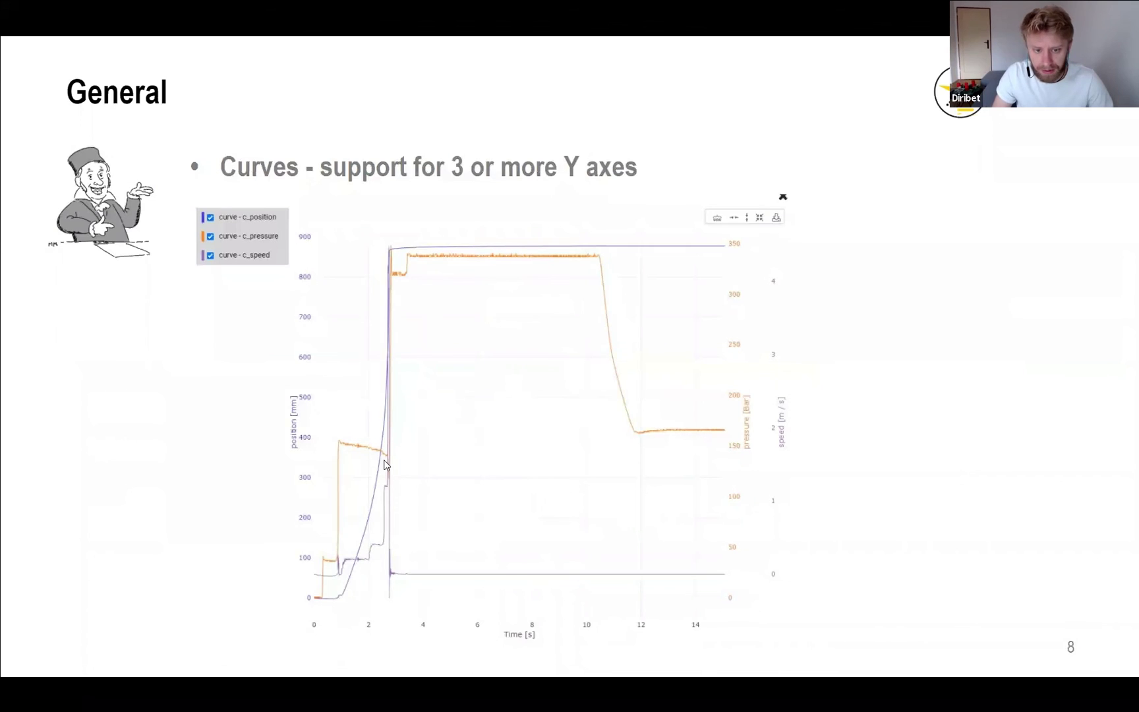
{"action": "key", "text": "Right"}
{"action": "key", "text": "alt+Tab"}
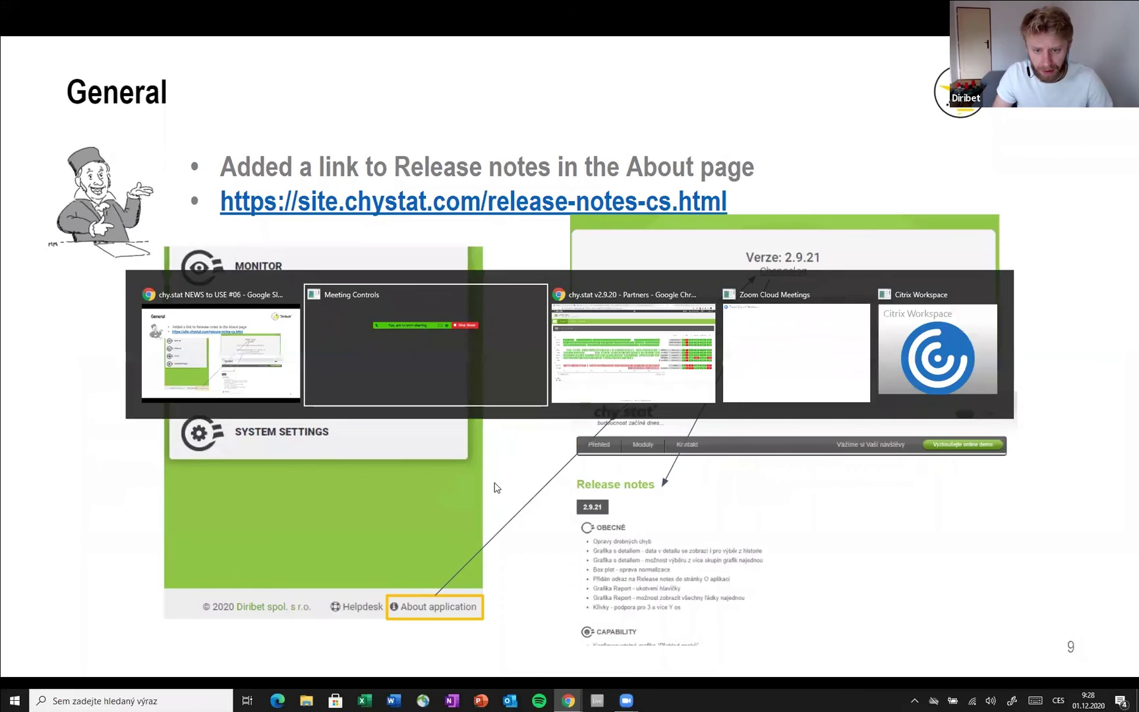